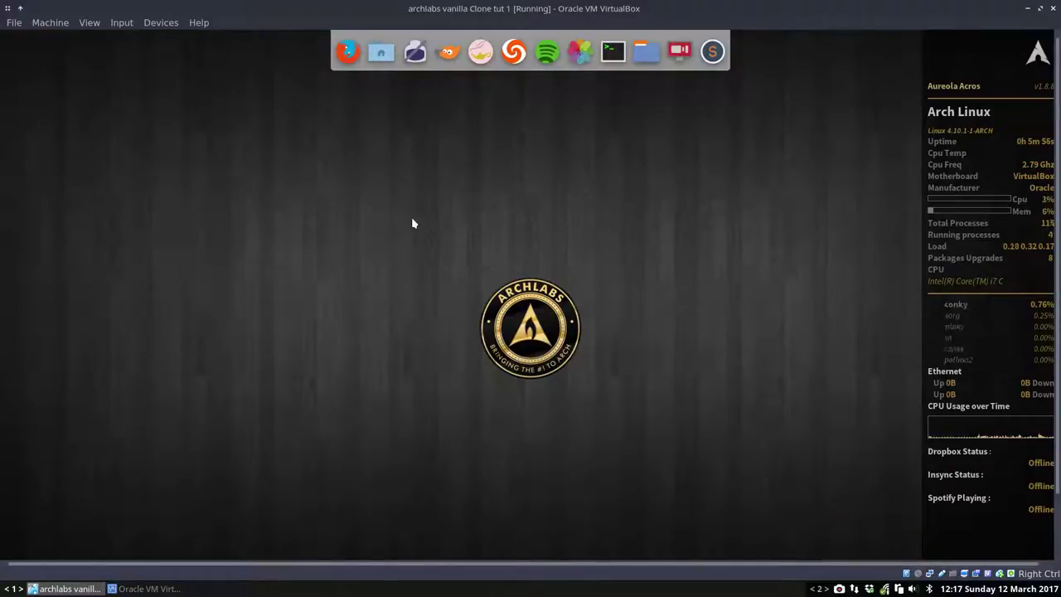
- Switch the ArchLabs virtual machine display to VirtualBox full-screen mode
{"action": "left_click", "coordinate": [89, 23]}
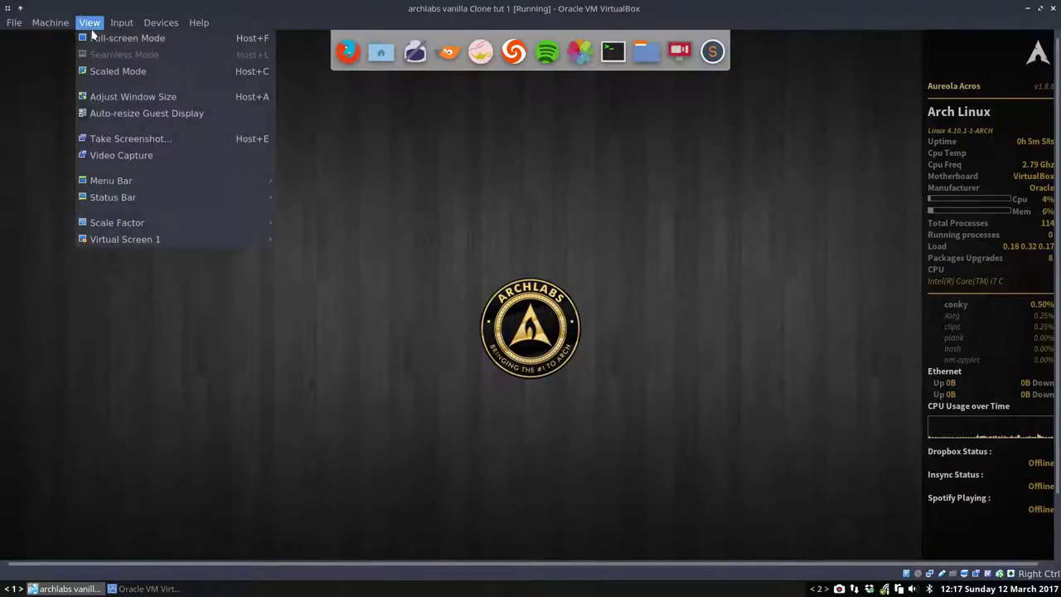
{"action": "left_click", "coordinate": [97, 38]}
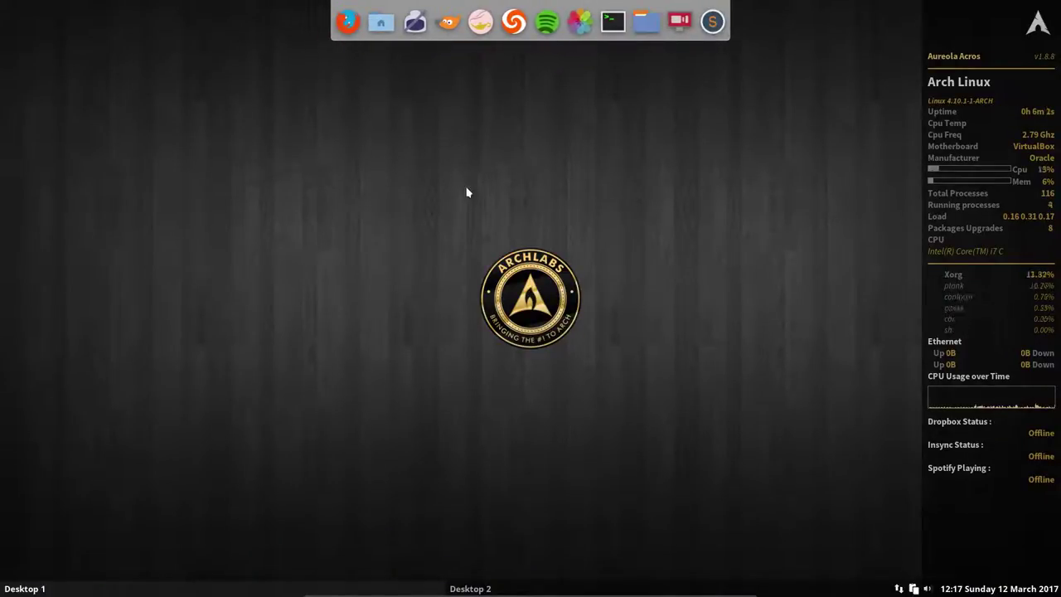
- Browse Recent Files in the desktop menu, then reopen it on the Configure submenu
{"action": "right_click", "coordinate": [467, 28]}
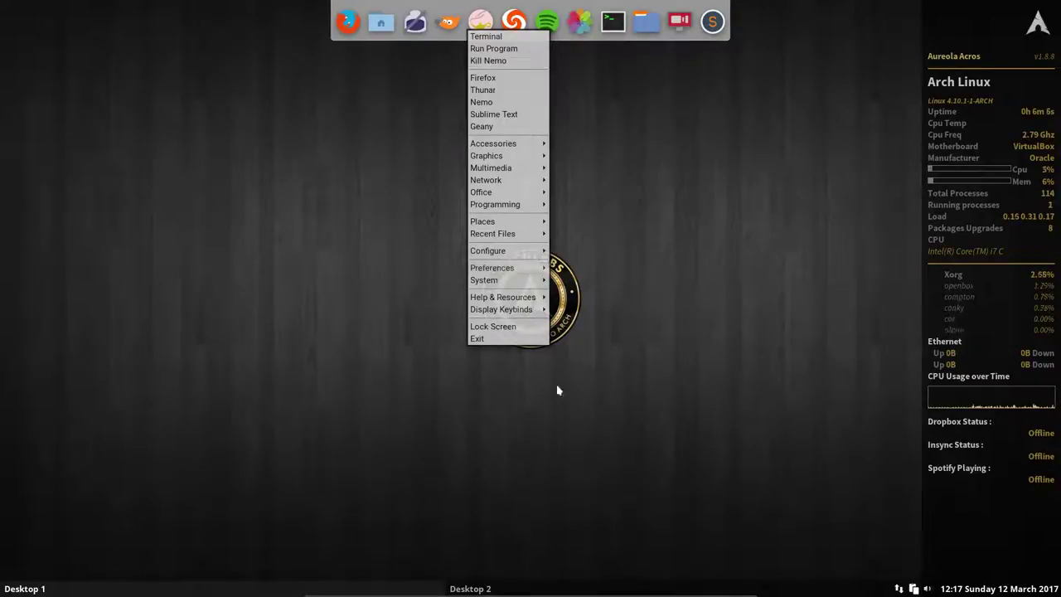
{"action": "mouse_move", "coordinate": [543, 296]}
{"action": "mouse_move", "coordinate": [533, 239]}
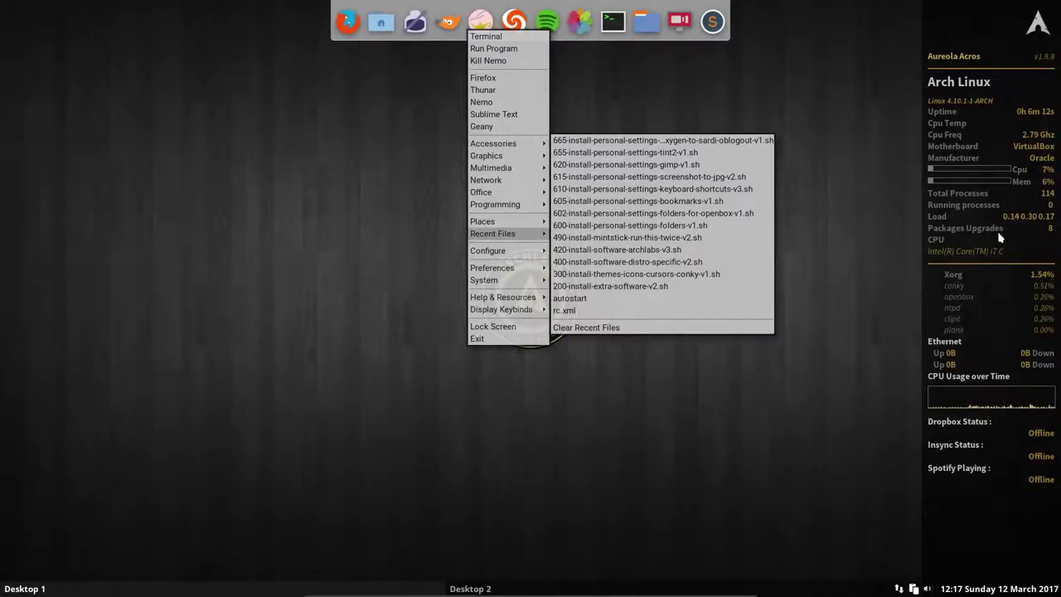
{"action": "left_click", "coordinate": [926, 136]}
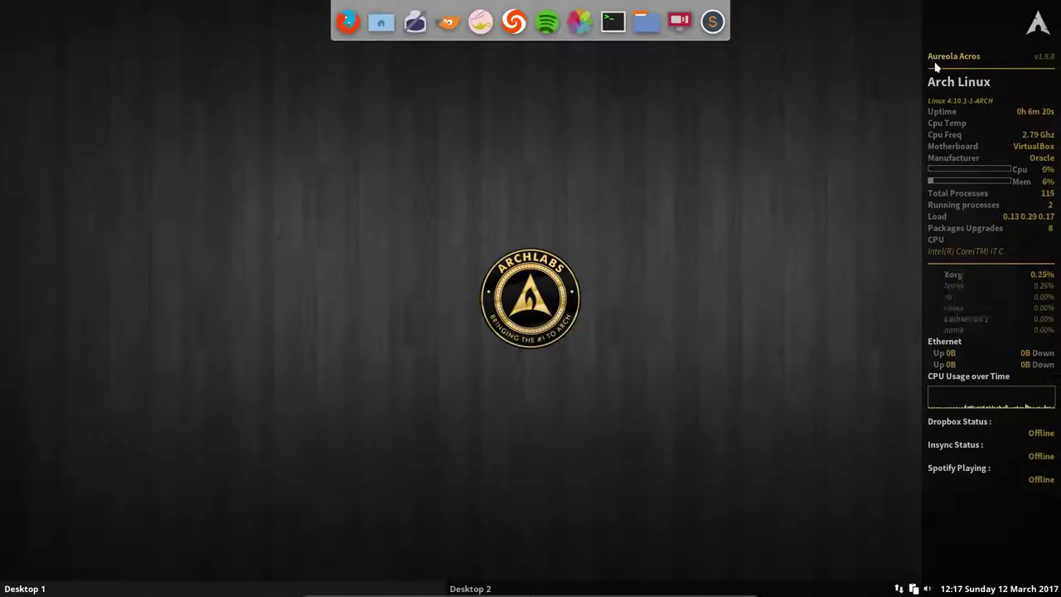
{"action": "right_click", "coordinate": [368, 254]}
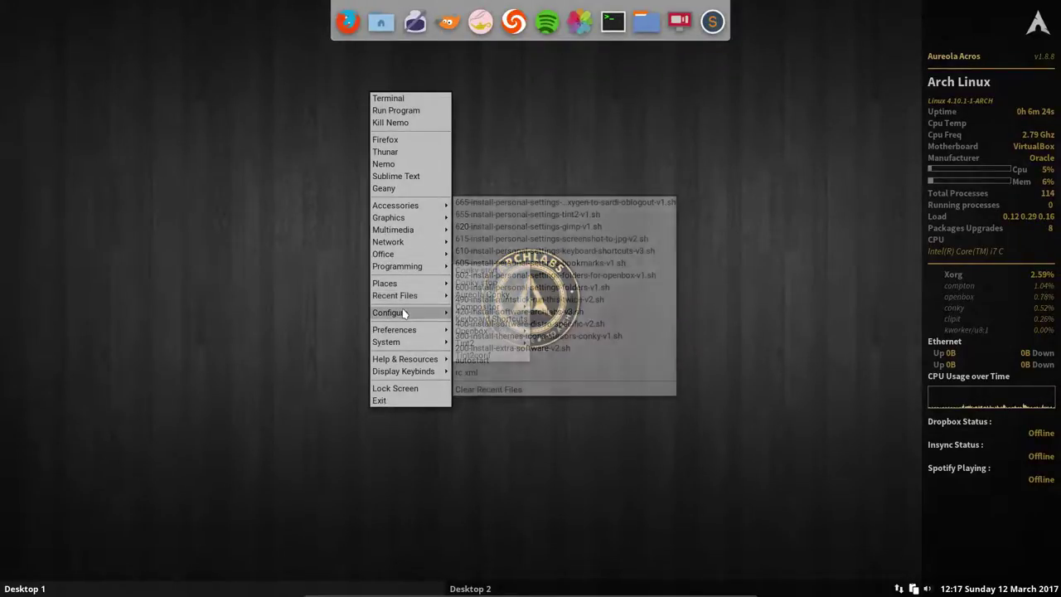
{"action": "mouse_move", "coordinate": [404, 313]}
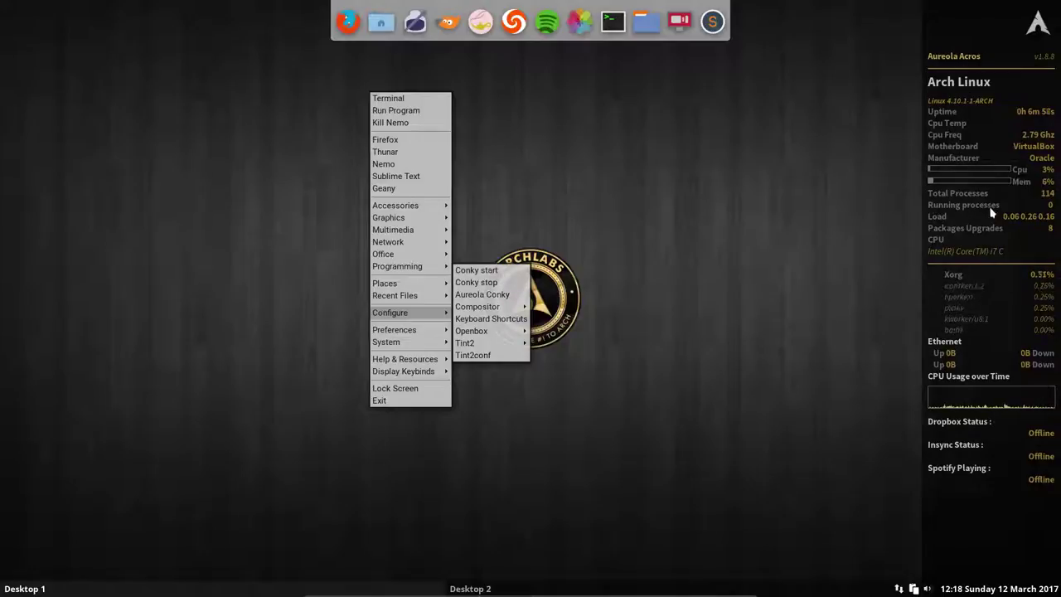
- Open conky.conf via Configure > Aureola Conky, then close all files and quit Sublime Text
{"action": "left_click", "coordinate": [484, 296]}
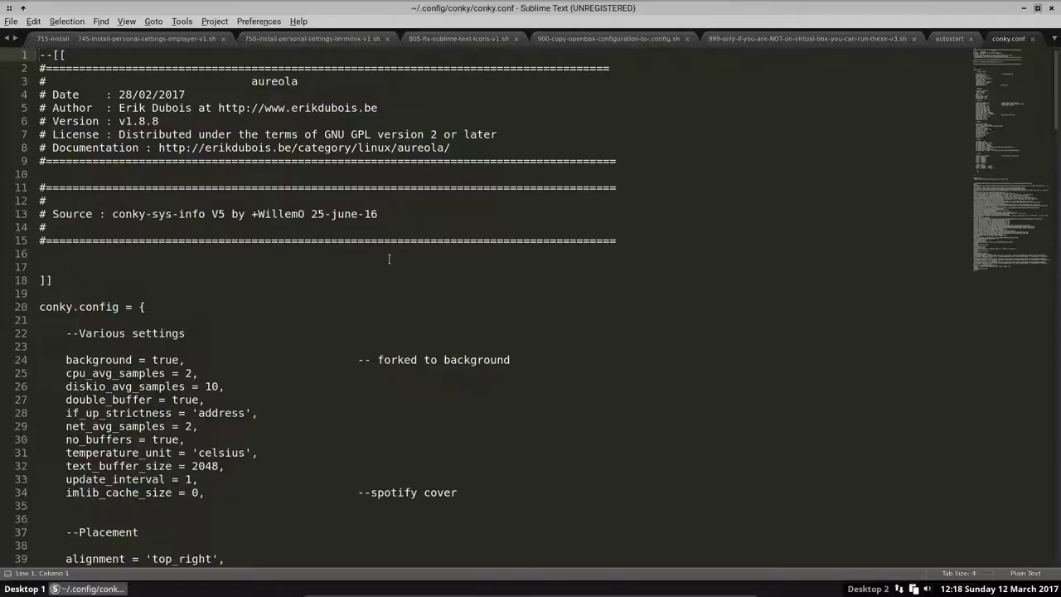
{"action": "left_click", "coordinate": [11, 21]}
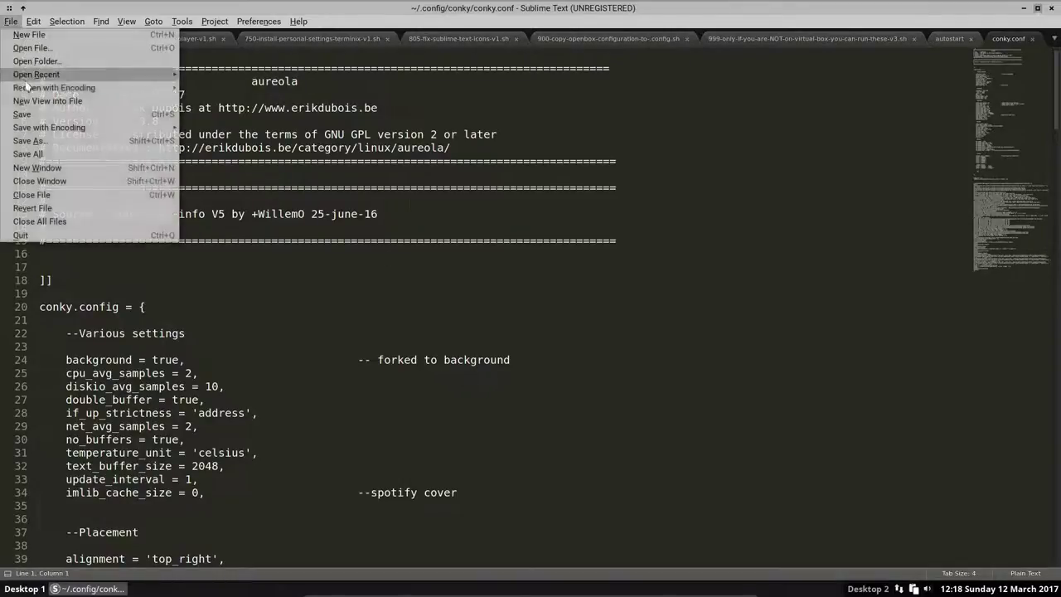
{"action": "left_click", "coordinate": [59, 222]}
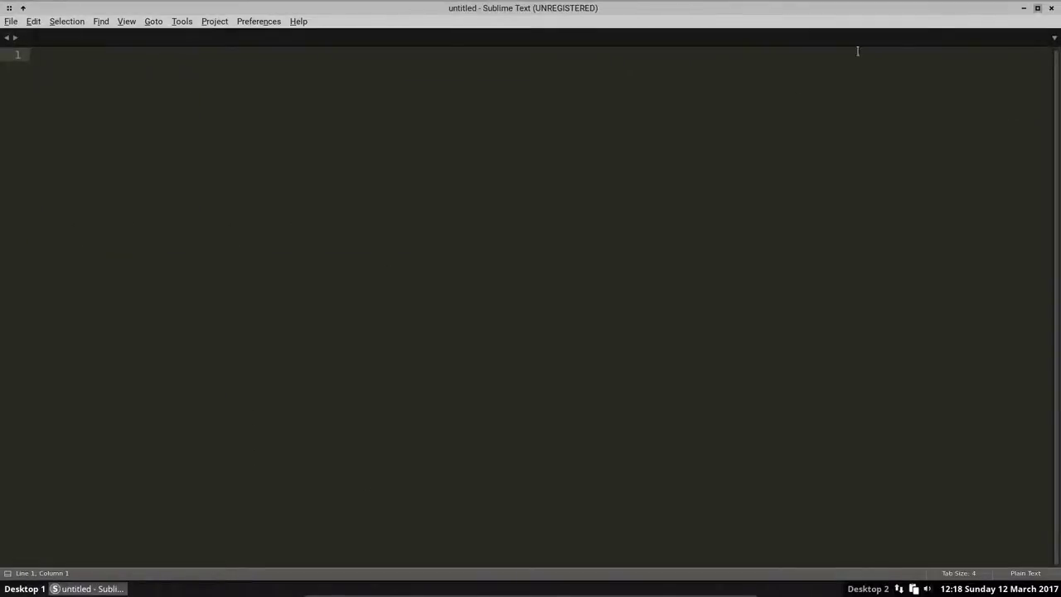
{"action": "left_click", "coordinate": [1054, 9]}
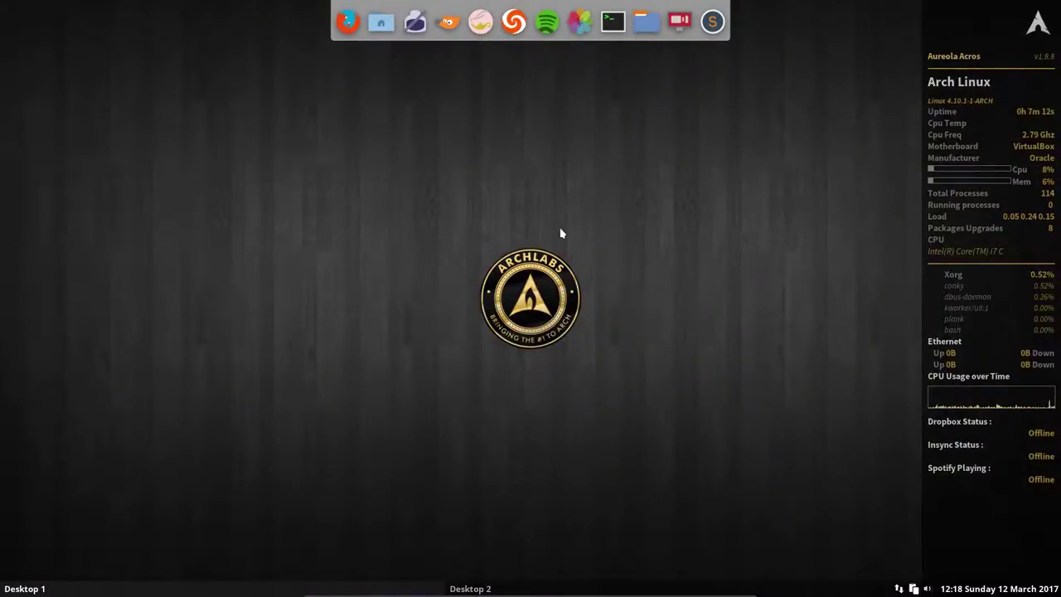
- Open conky.conf from the desktop menu, glance at the Help menu, then close Sublime Text
{"action": "right_click", "coordinate": [455, 318]}
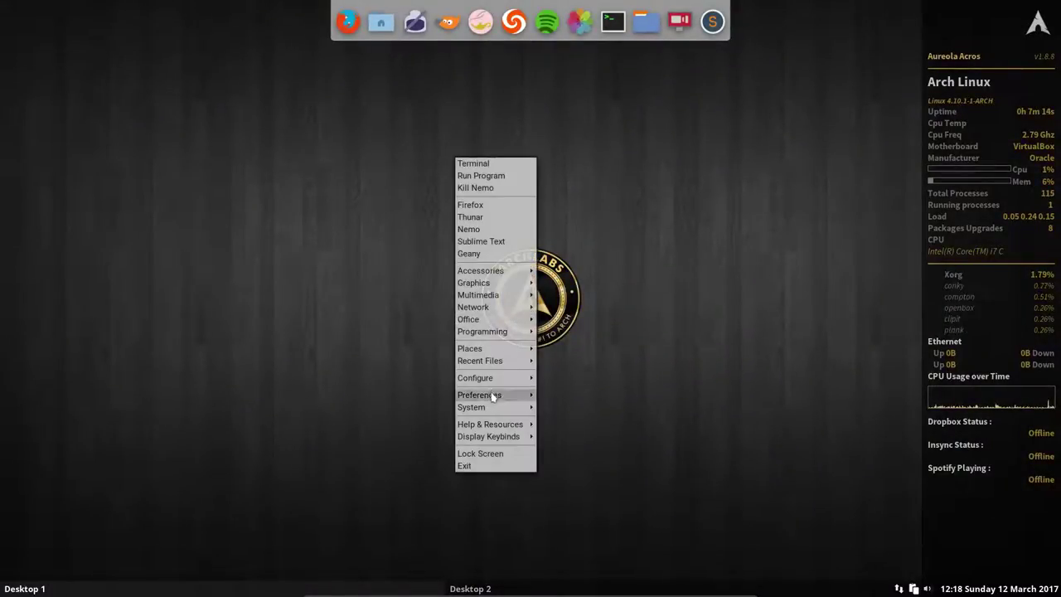
{"action": "mouse_move", "coordinate": [498, 396]}
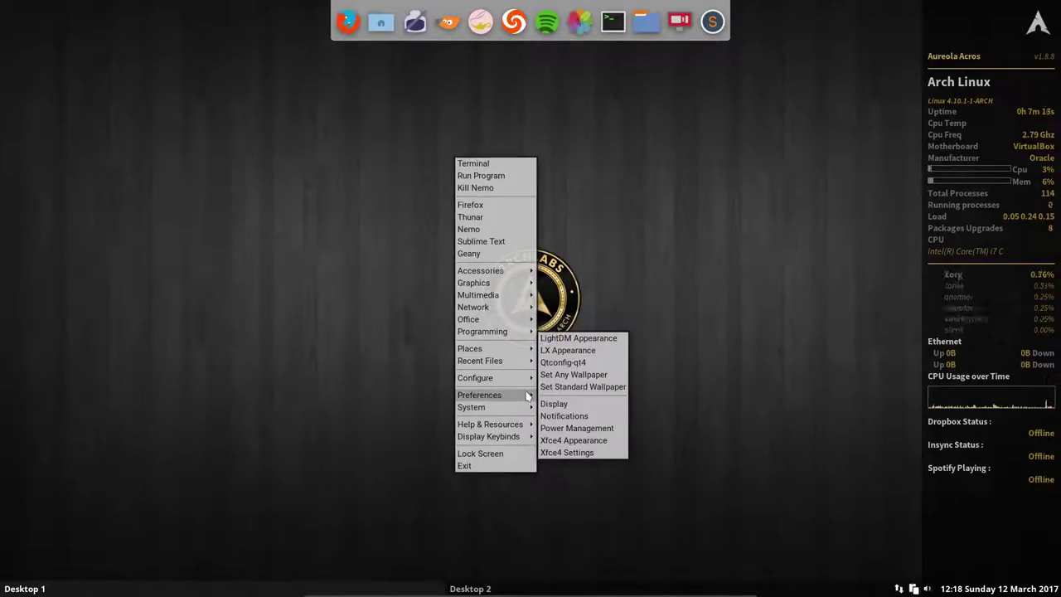
{"action": "mouse_move", "coordinate": [514, 378]}
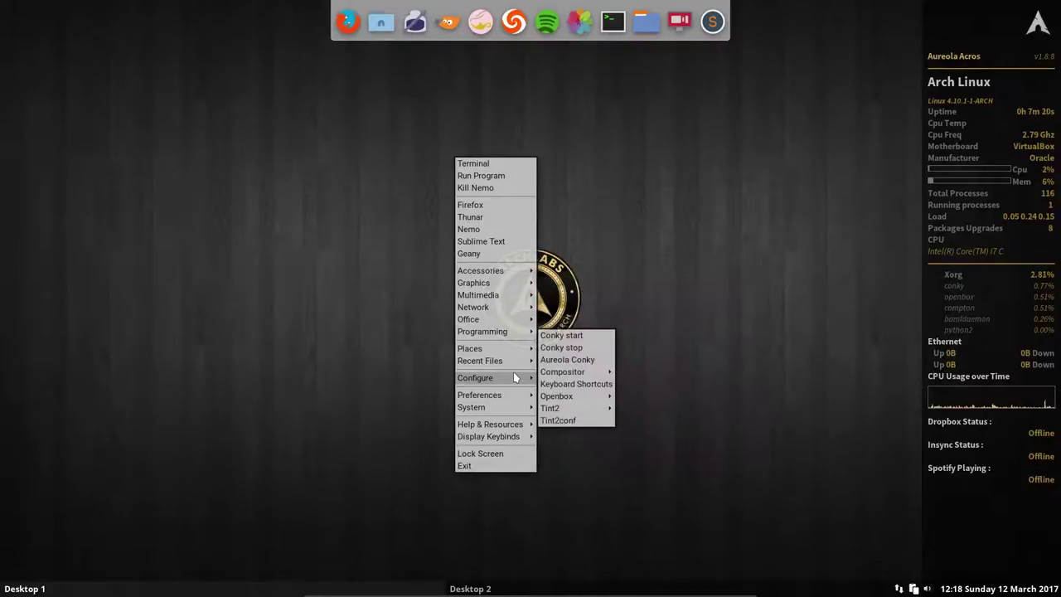
{"action": "left_click", "coordinate": [579, 363]}
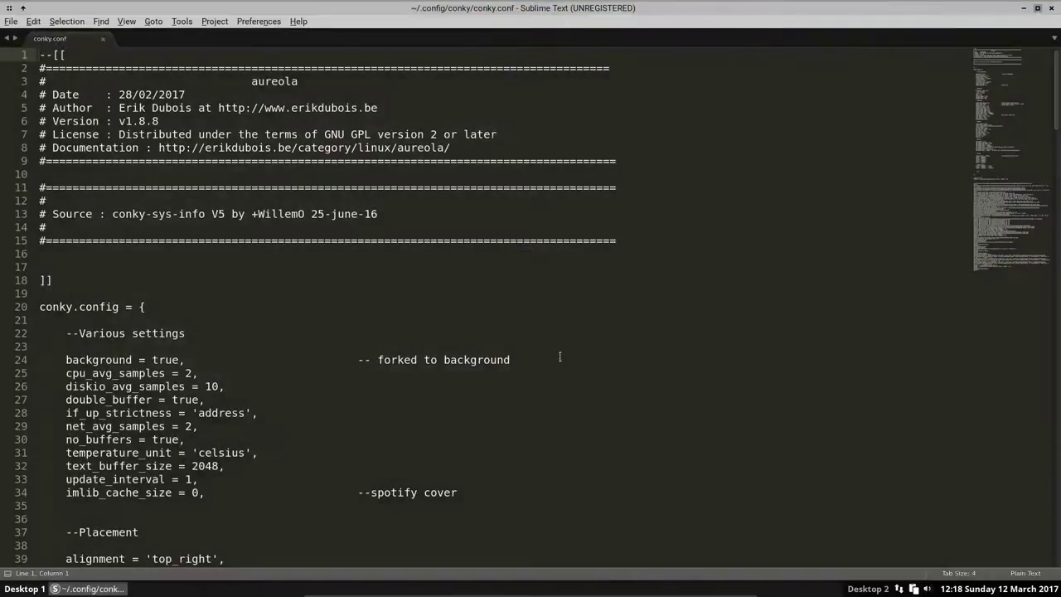
{"action": "left_click", "coordinate": [297, 21]}
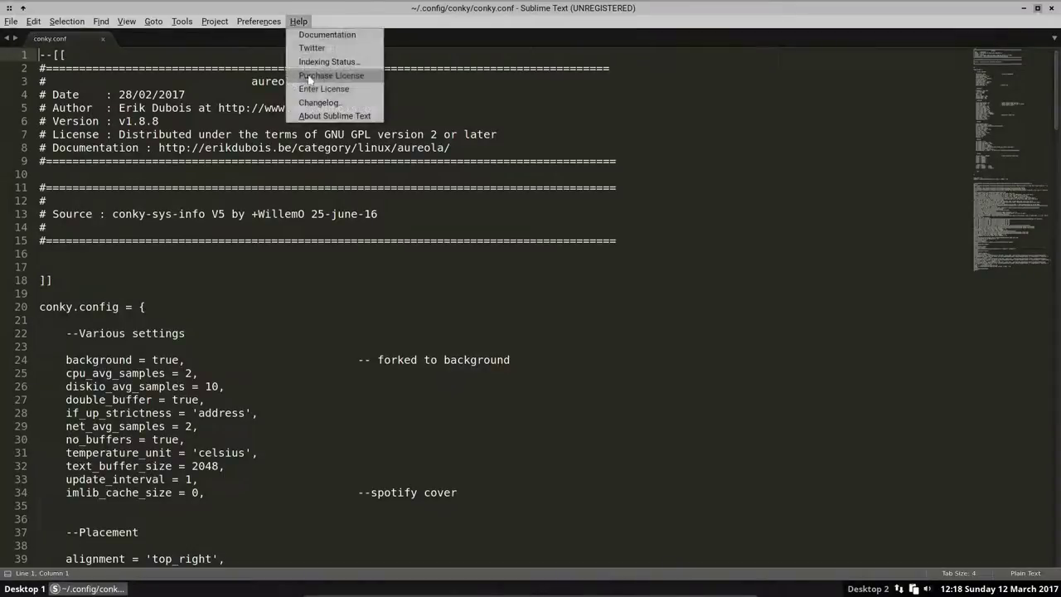
{"action": "left_click", "coordinate": [659, 128]}
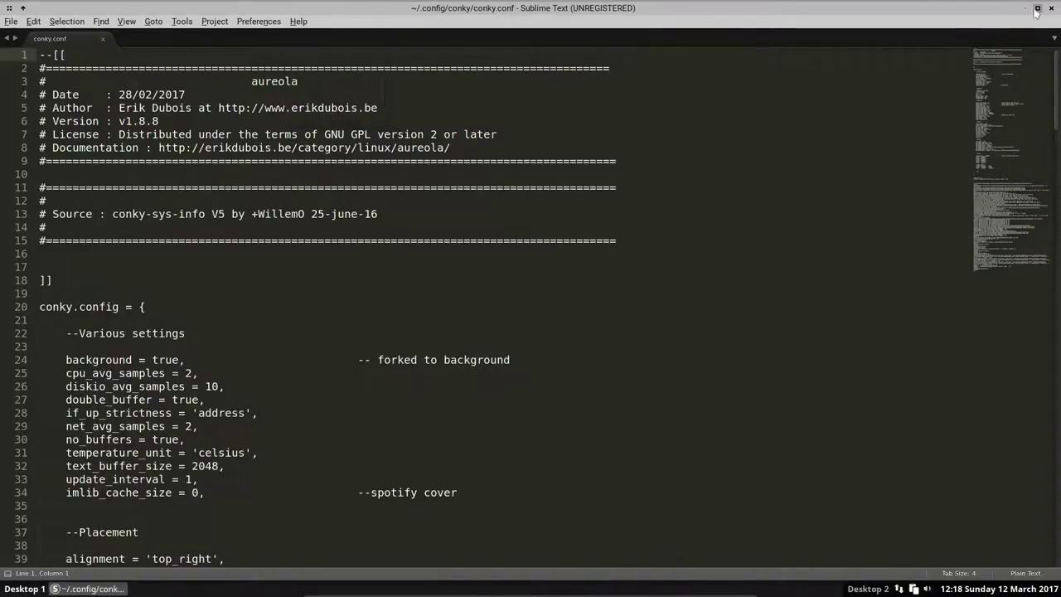
{"action": "left_click", "coordinate": [1053, 9]}
- Reopen ~/.config/conky/conky.conf through the desktop menu's Configure > Aureola Conky entry
{"action": "right_click", "coordinate": [391, 330]}
{"action": "mouse_move", "coordinate": [442, 300]}
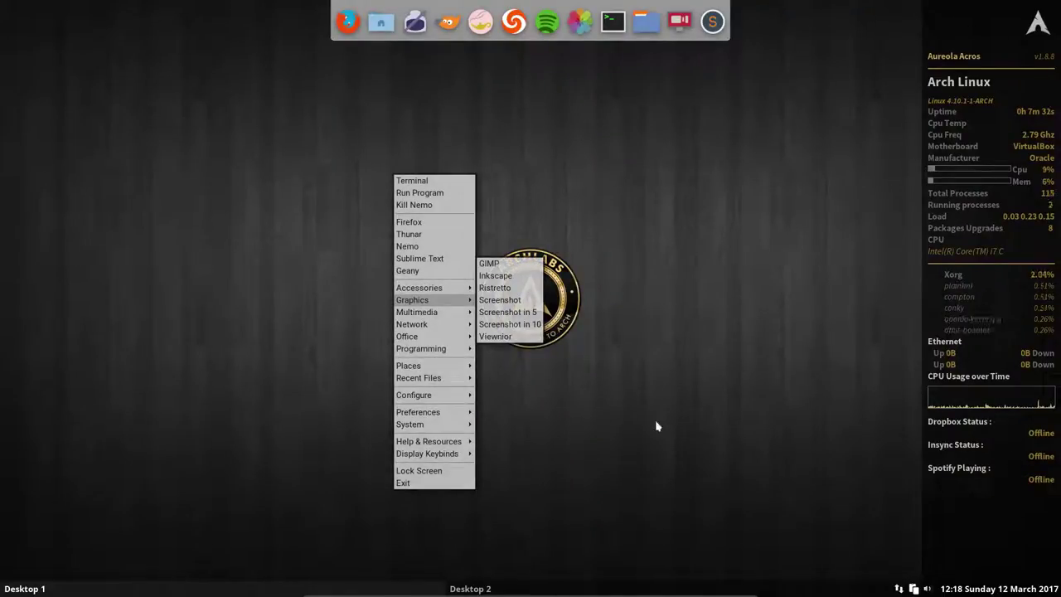
{"action": "mouse_move", "coordinate": [461, 396]}
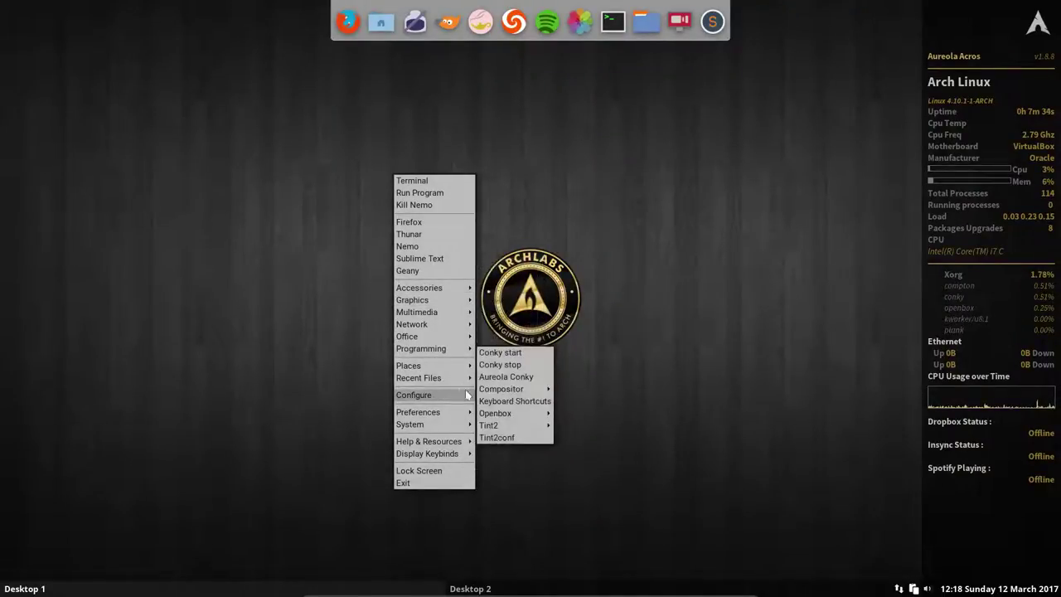
{"action": "left_click", "coordinate": [512, 377]}
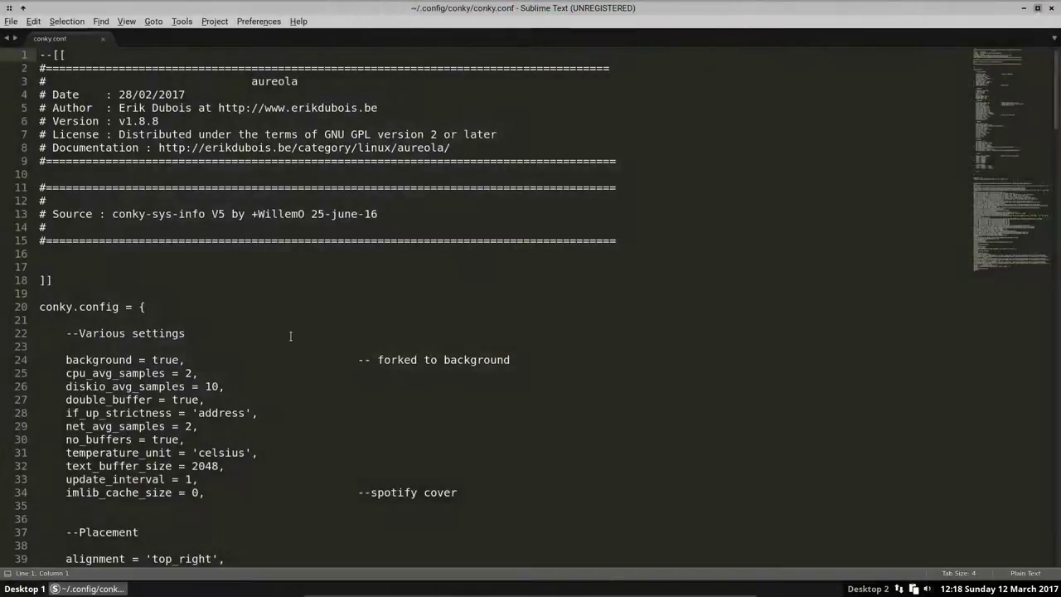
- Add a 'hello' line below conky.text = [[ on line 118, save, and minimise the editor
{"action": "scroll", "coordinate": [197, 375], "scroll_direction": "down", "scroll_amount": 20}
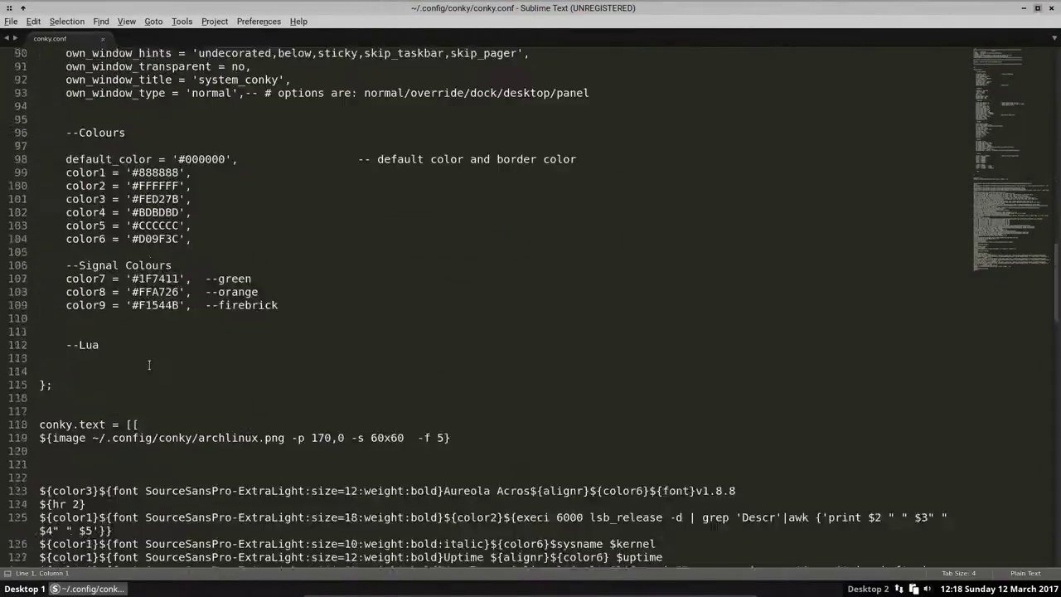
{"action": "scroll", "coordinate": [148, 373], "scroll_direction": "up", "scroll_amount": 14}
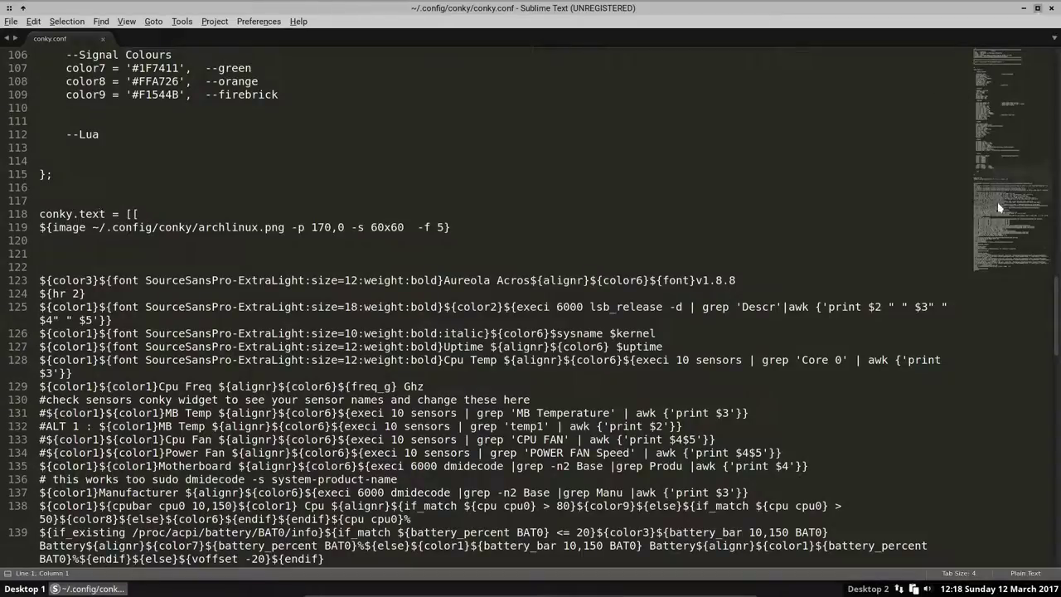
{"action": "left_click_drag", "start_coordinate": [1009, 202], "coordinate": [1019, 260]}
{"action": "scroll", "coordinate": [243, 201], "scroll_direction": "up", "scroll_amount": 14}
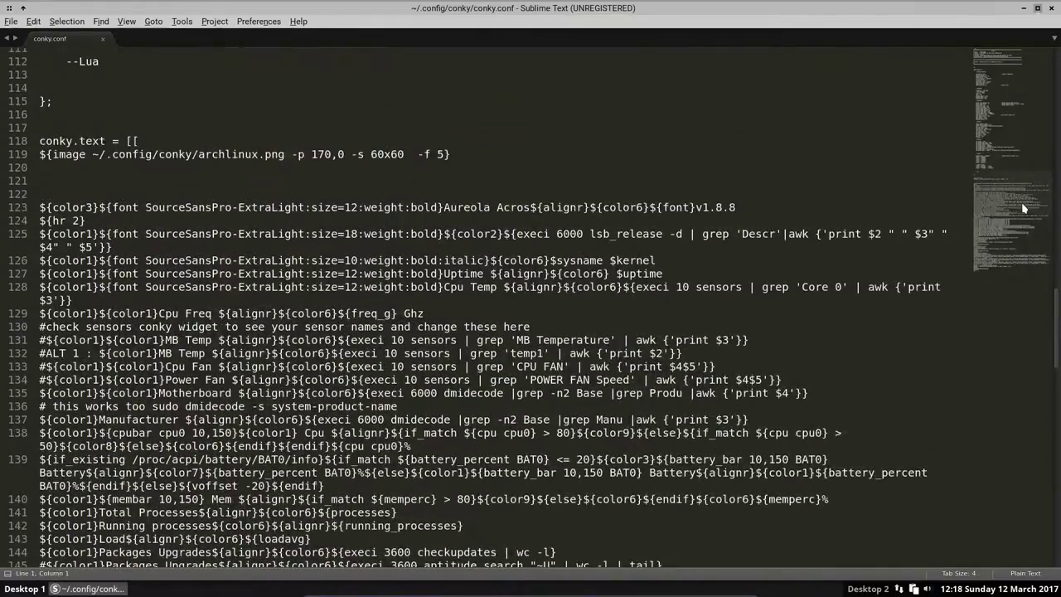
{"action": "left_click", "coordinate": [183, 142]}
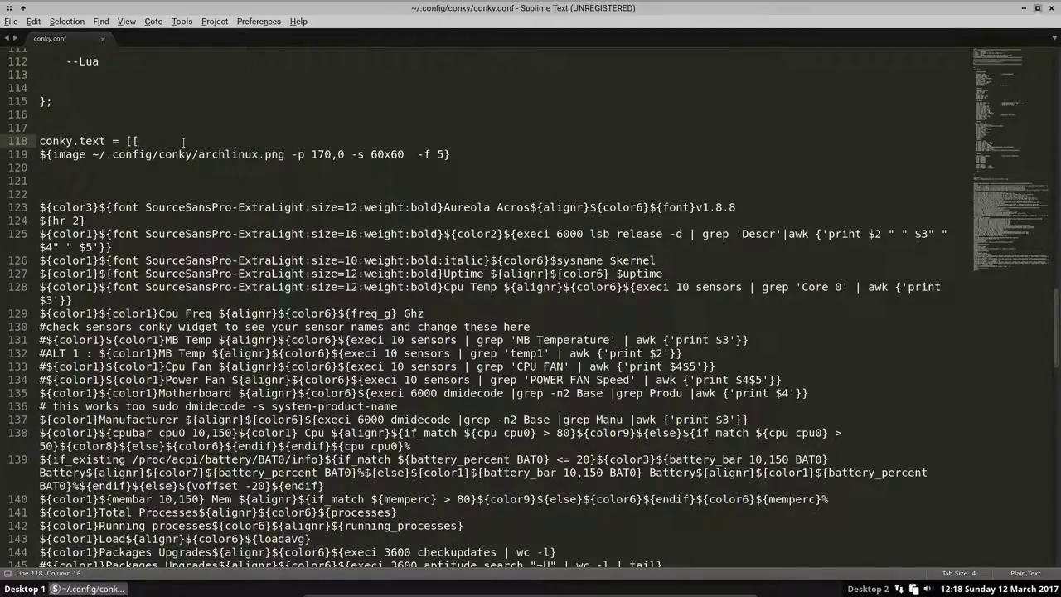
{"action": "key", "text": "Return"}
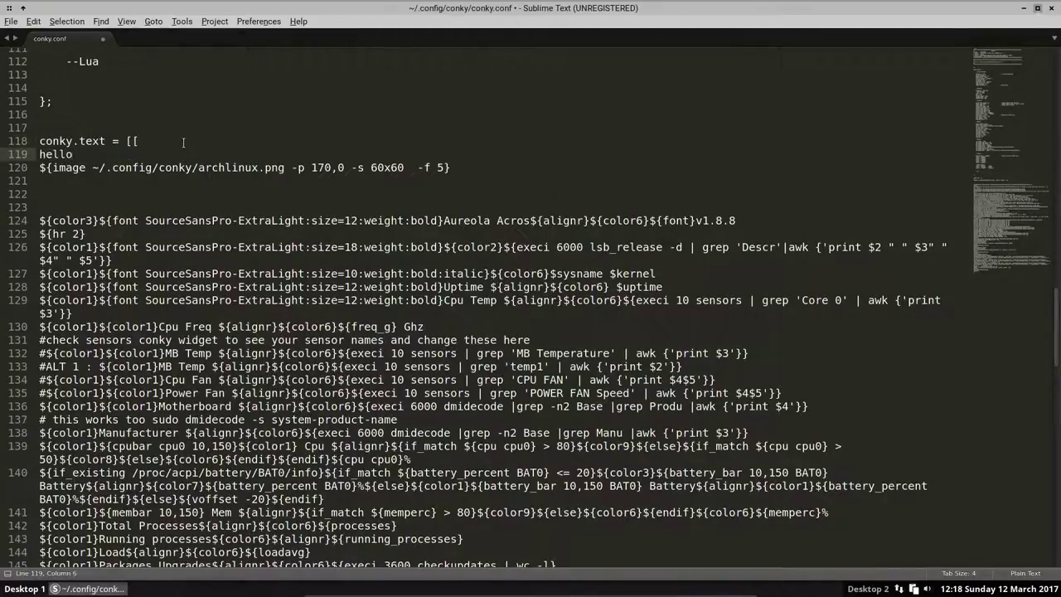
{"action": "key", "text": "ctrl+s"}
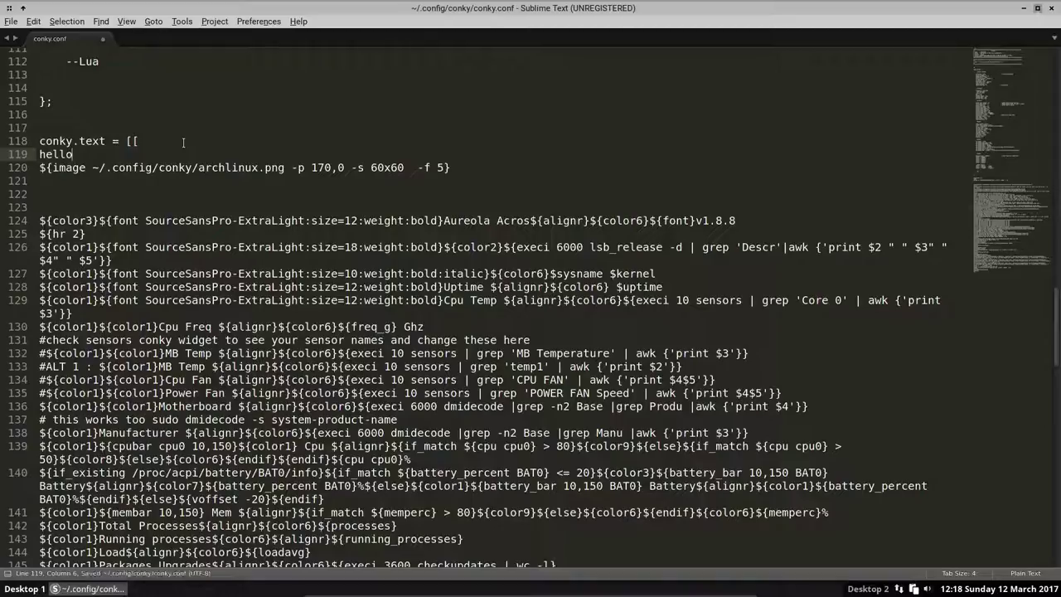
{"action": "left_click", "coordinate": [1024, 7]}
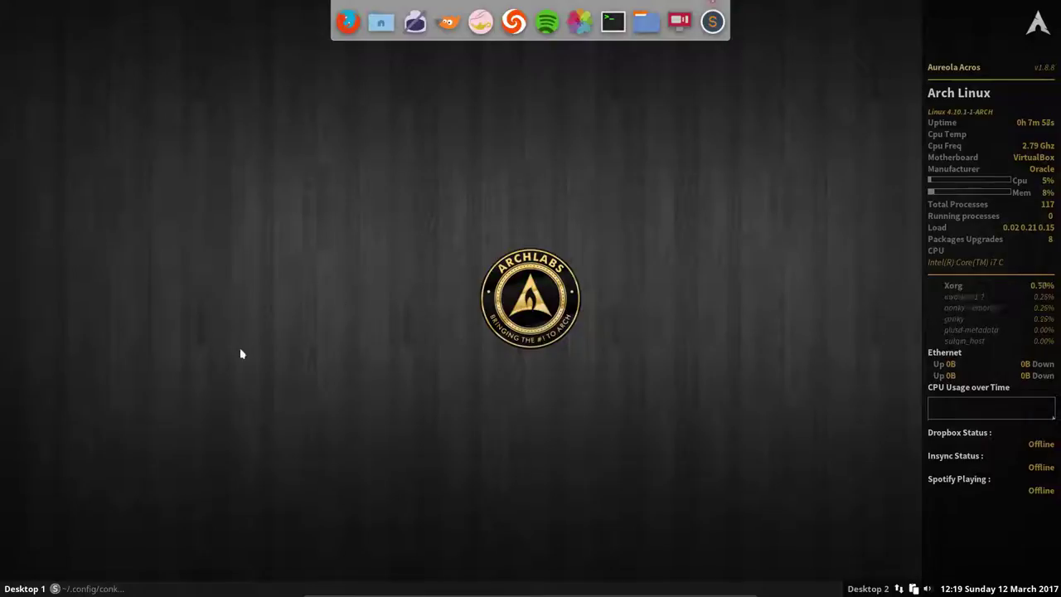
- Move 'hello' from line 119 to empty line 122, save, and unmaximise the editor window
{"action": "left_click", "coordinate": [97, 588]}
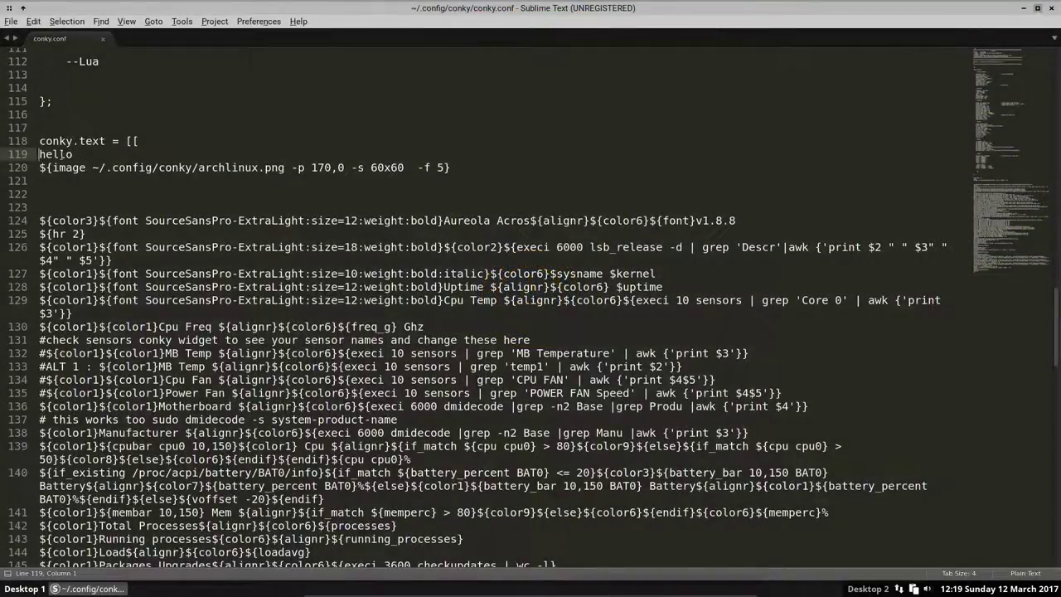
{"action": "left_click_drag", "start_coordinate": [73, 154], "coordinate": [18, 148]}
{"action": "key", "text": "BackSpace"}
{"action": "key", "text": "BackSpace"}
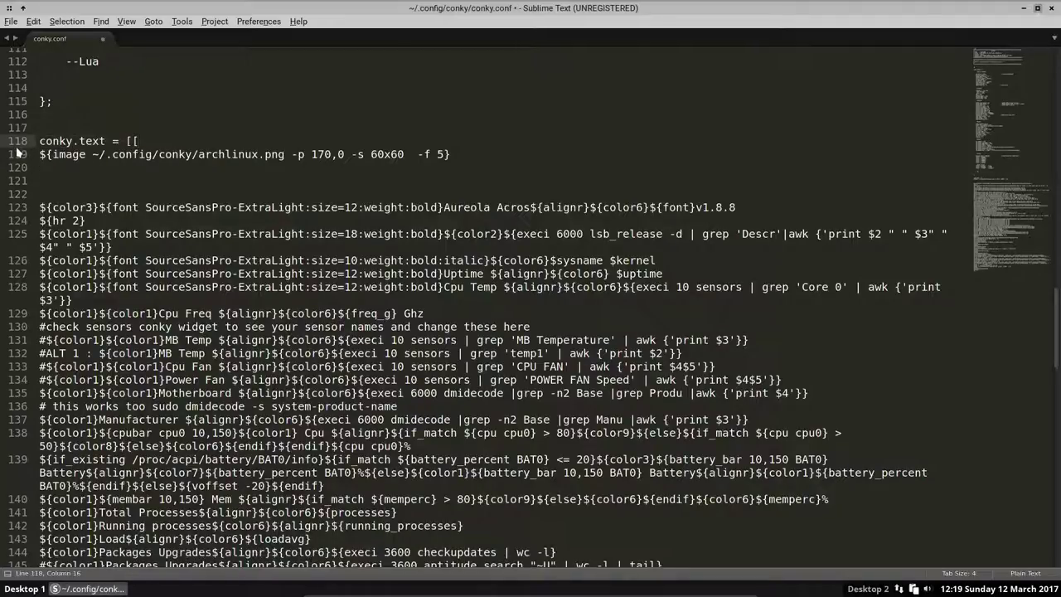
{"action": "left_click", "coordinate": [82, 193]}
{"action": "type", "text": "hello"}
{"action": "key", "text": "ctrl+s"}
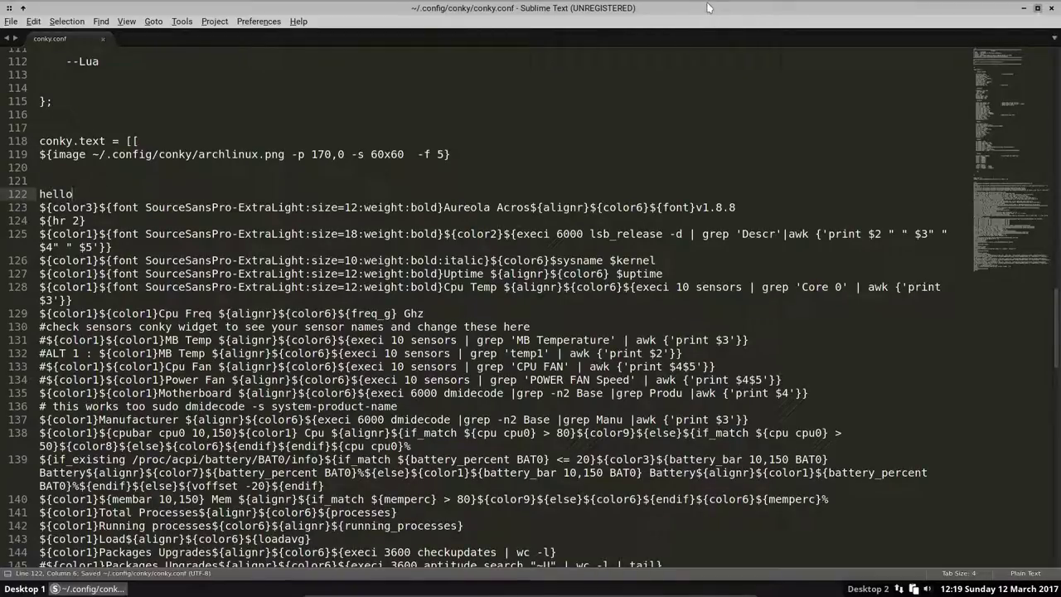
{"action": "double_click", "coordinate": [709, 7]}
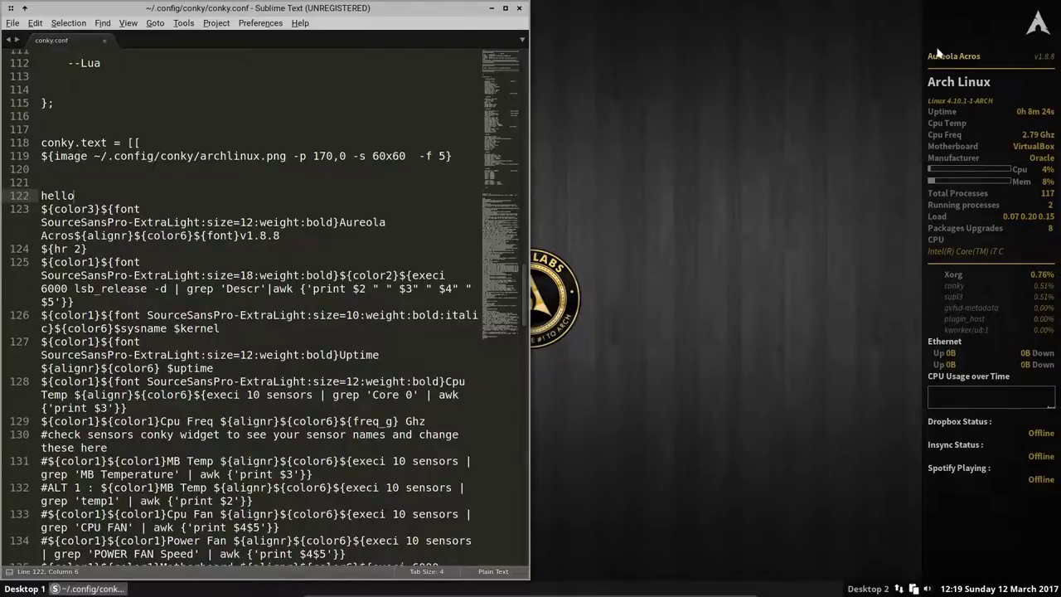
- Add a test line 'sdfdsf' below ${hr 2} and save so conky reloads
{"action": "left_click", "coordinate": [106, 250]}
{"action": "key", "text": "Return"}
{"action": "type", "text": "sdfdsf"}
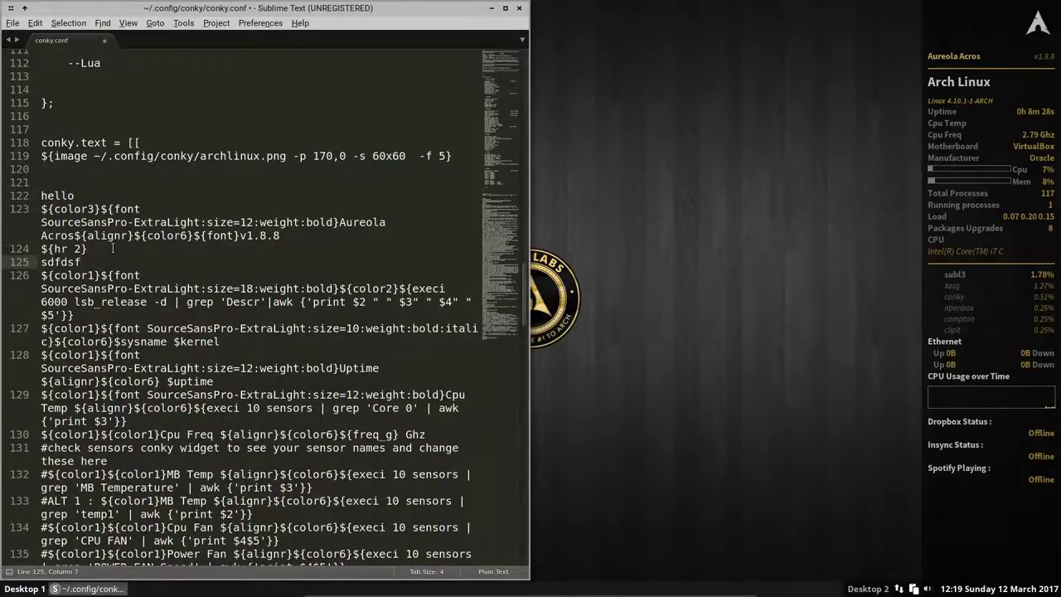
{"action": "key", "text": "ctrl+s"}
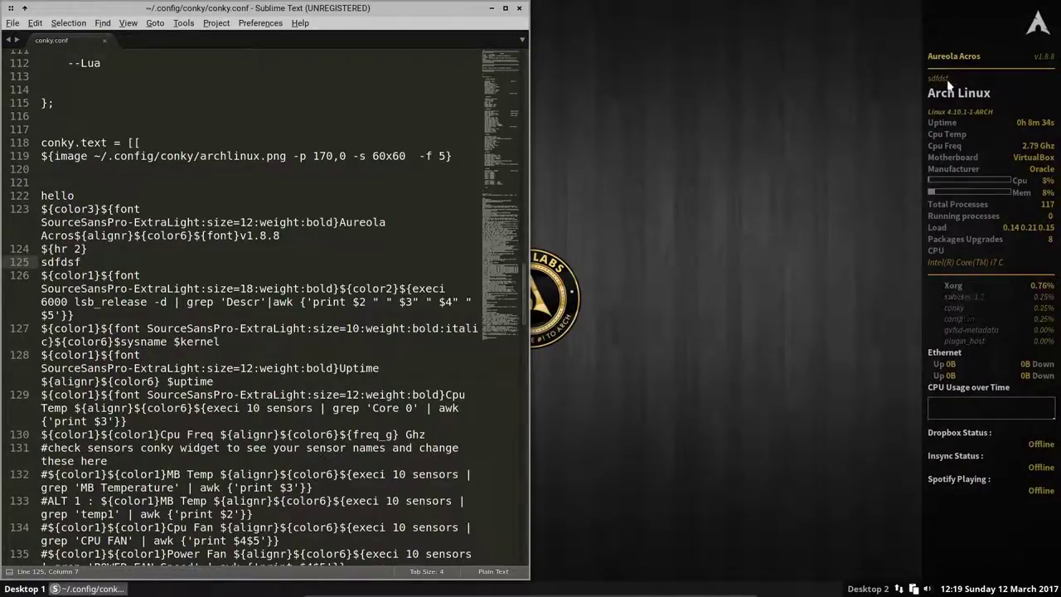
- Delete the 'sdfdsf' and 'hello' test lines and save conky.conf again
{"action": "left_click_drag", "start_coordinate": [81, 262], "coordinate": [24, 257]}
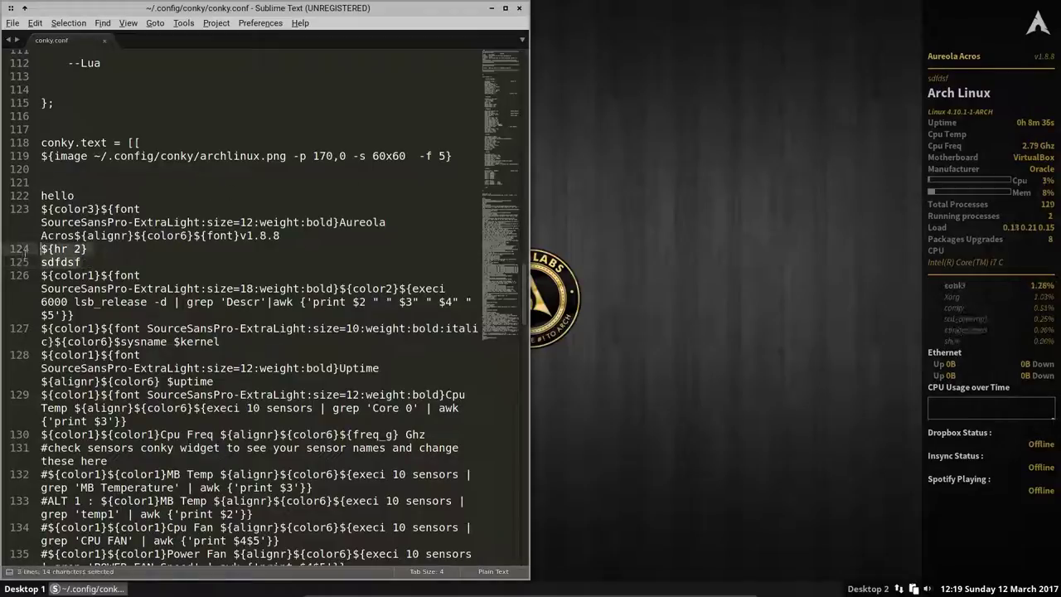
{"action": "key", "text": "Right"}
{"action": "key", "text": "BackSpace"}
{"action": "key", "text": "BackSpace"}
{"action": "key", "text": "BackSpace"}
{"action": "key", "text": "BackSpace"}
{"action": "key", "text": "BackSpace"}
{"action": "key", "text": "BackSpace"}
{"action": "key", "text": "BackSpace"}
{"action": "key", "text": "Up"}
{"action": "key", "text": "Up"}
{"action": "key", "text": "Up"}
{"action": "key", "text": "Up"}
{"action": "left_click_drag", "start_coordinate": [76, 195], "coordinate": [31, 194]}
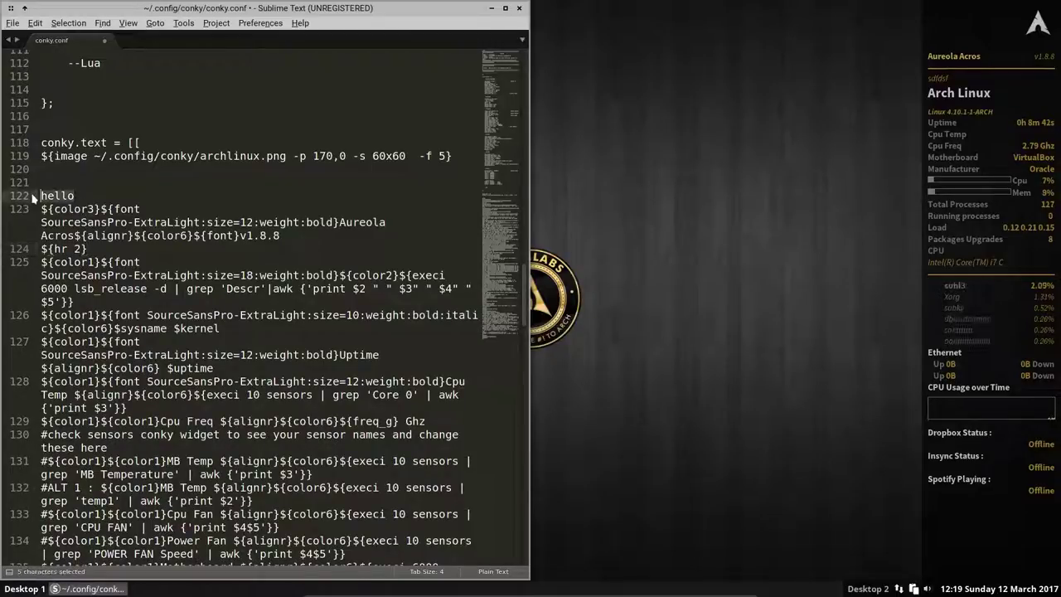
{"action": "key", "text": "BackSpace"}
{"action": "key", "text": "BackSpace"}
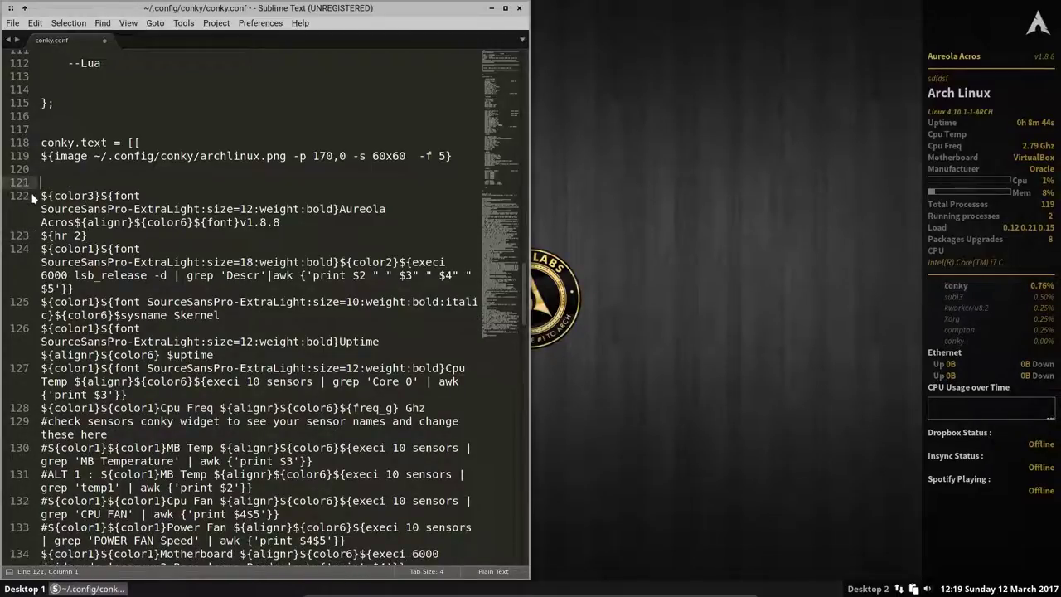
{"action": "key", "text": "ctrl+s"}
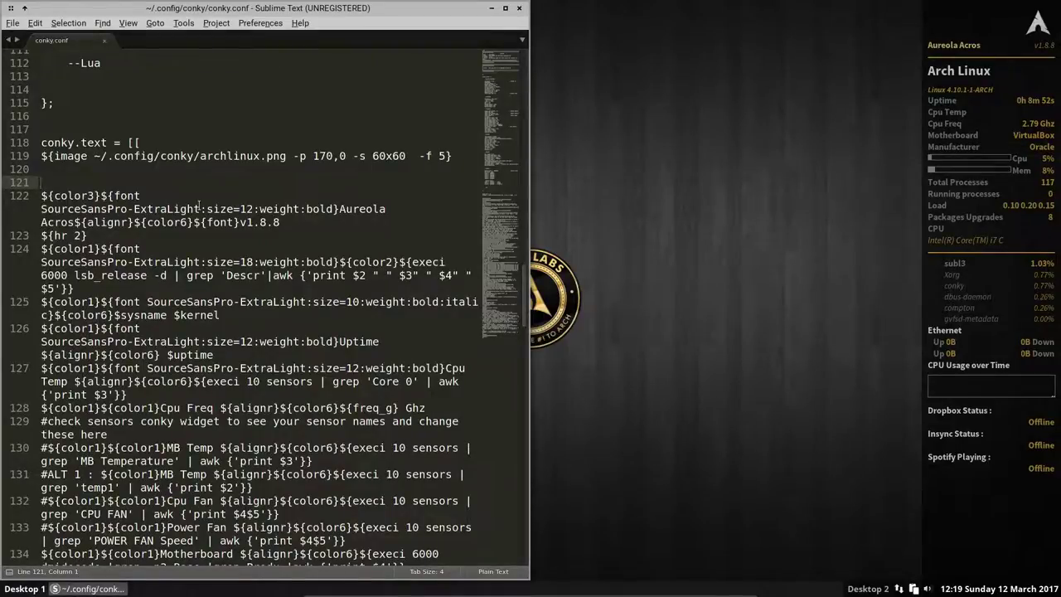
- Widen the editor window so long lines unwrap and search the file for the packages line
{"action": "left_click", "coordinate": [325, 304]}
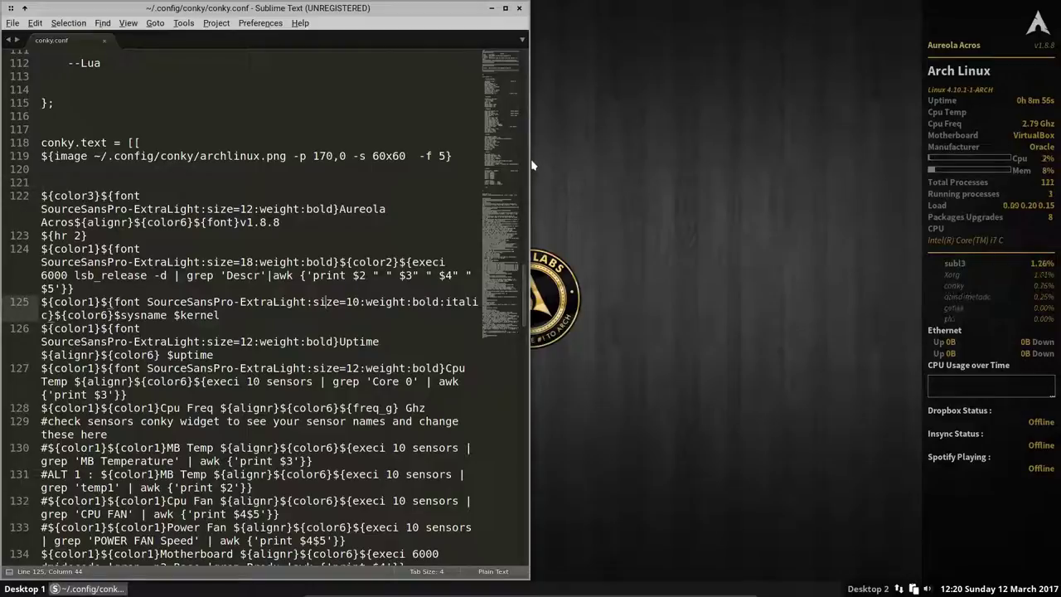
{"action": "left_click_drag", "start_coordinate": [622, 159], "coordinate": [905, 168]}
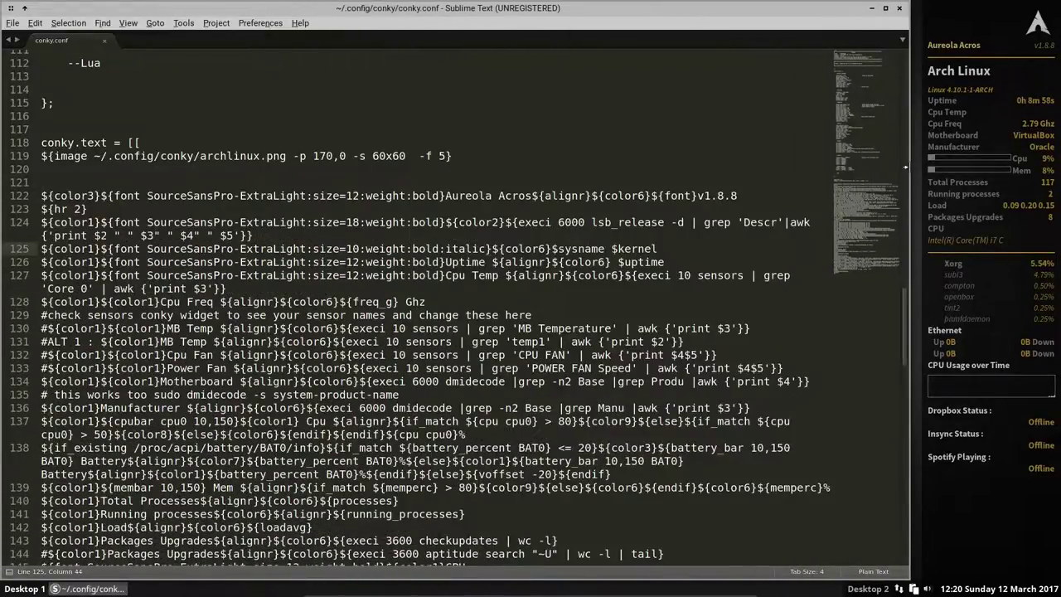
{"action": "key", "text": "ctrl+f"}
{"action": "type", "text": "packageg"}
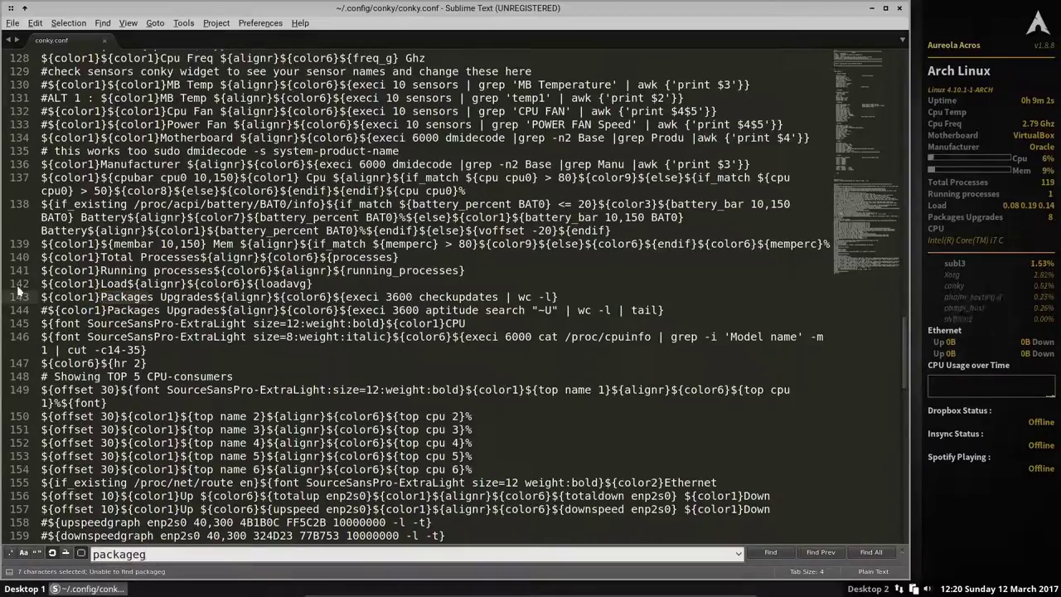
- Copy 'checkupdates | wc -l' from line 143 and try the Ctrl+Alt+T terminal shortcut
{"action": "left_click", "coordinate": [4, 297]}
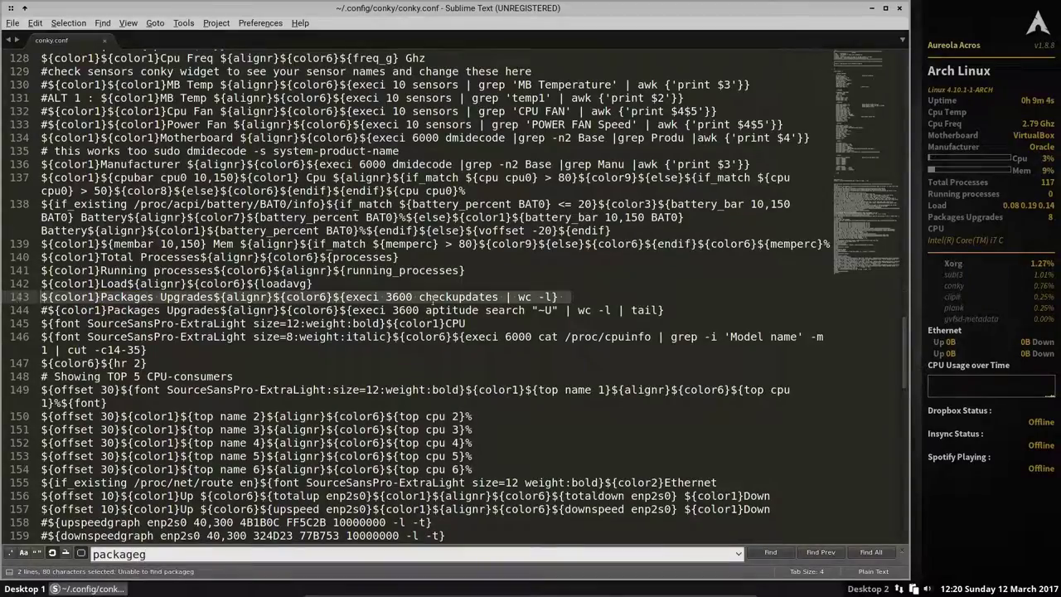
{"action": "left_click", "coordinate": [419, 297]}
{"action": "left_click_drag", "start_coordinate": [419, 297], "coordinate": [500, 296]}
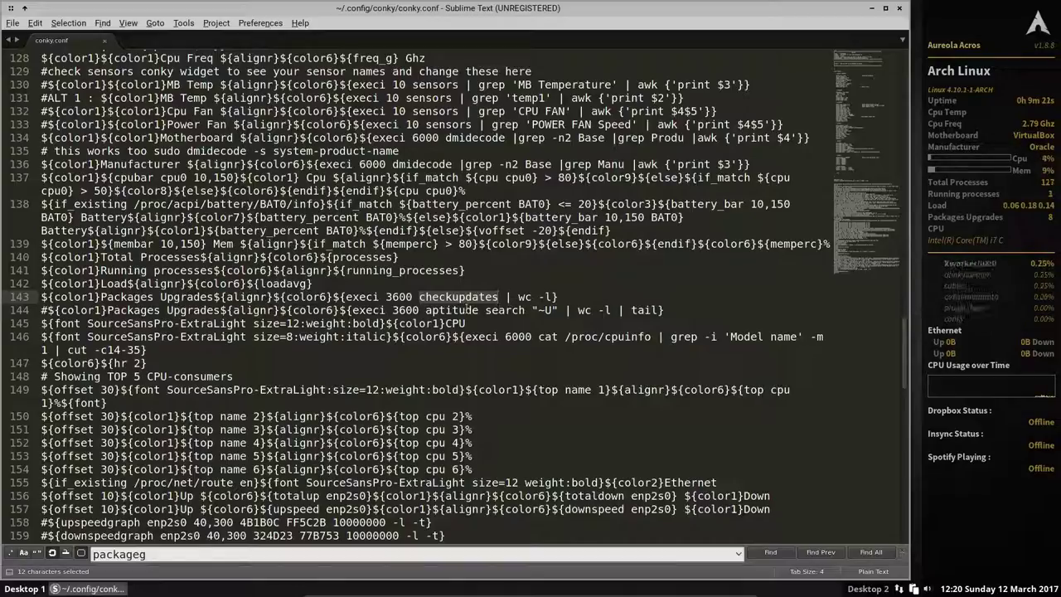
{"action": "left_click_drag", "start_coordinate": [420, 296], "coordinate": [553, 296]}
{"action": "right_click", "coordinate": [544, 300]}
{"action": "left_click", "coordinate": [576, 313]}
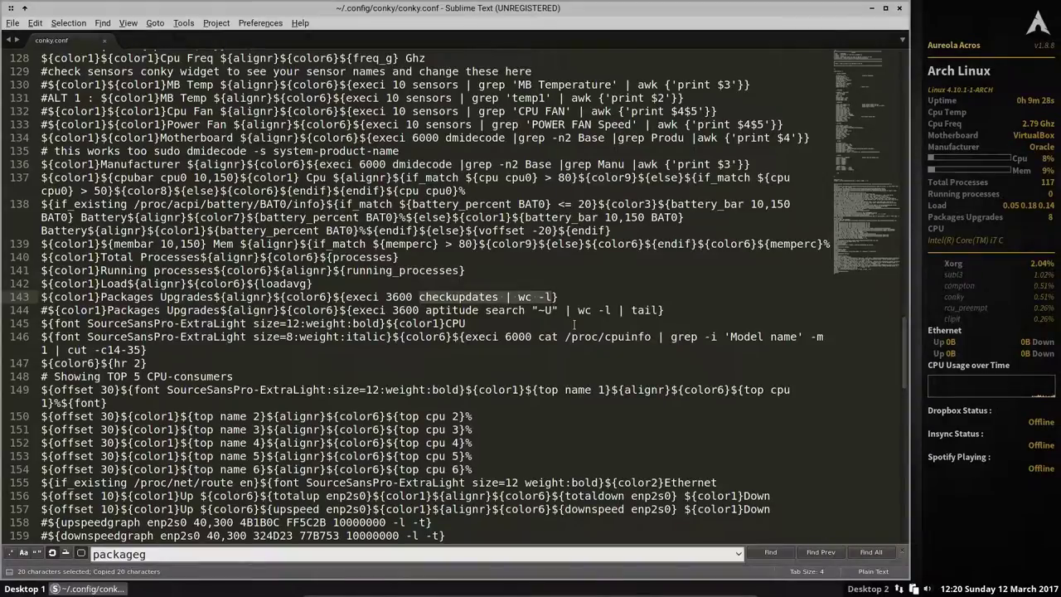
{"action": "key", "text": "ctrl+alt+t"}
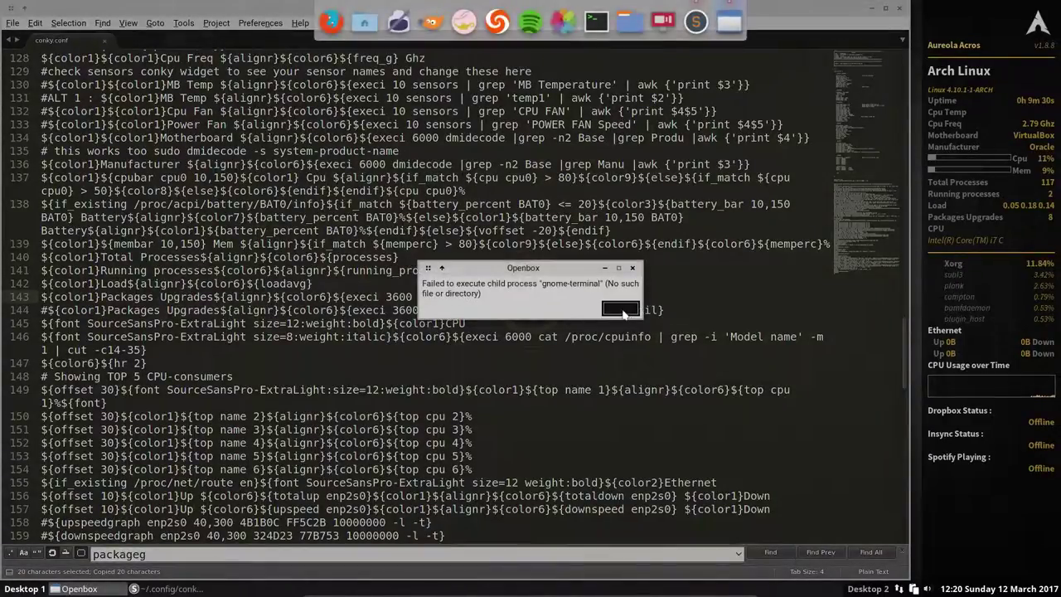
- Dismiss the gnome-terminal error, open termite, and run 'checkupdates | wc -l', which returns 8
{"action": "left_click", "coordinate": [622, 309]}
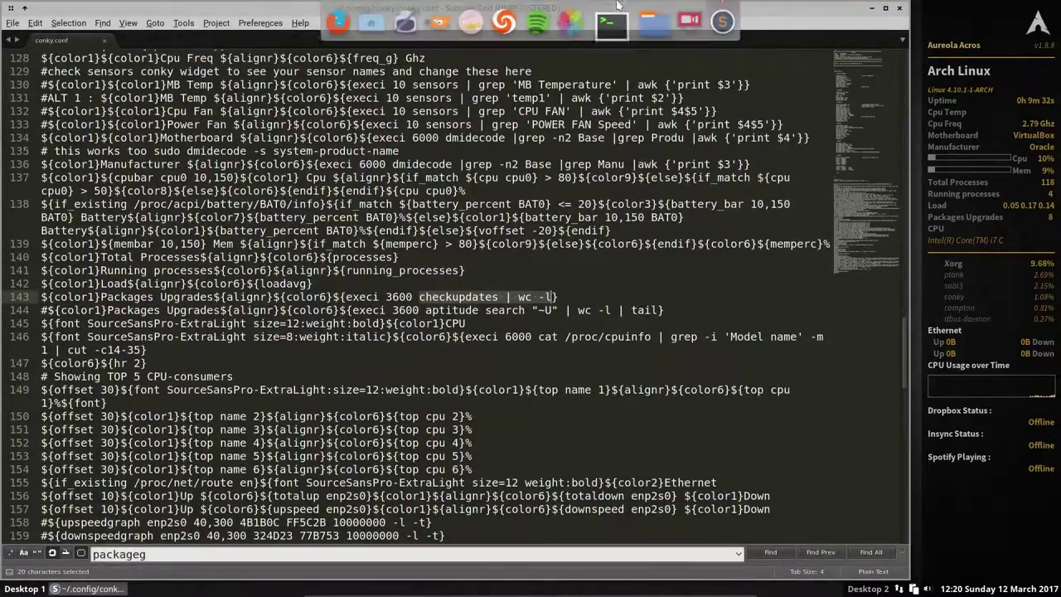
{"action": "left_click", "coordinate": [612, 23]}
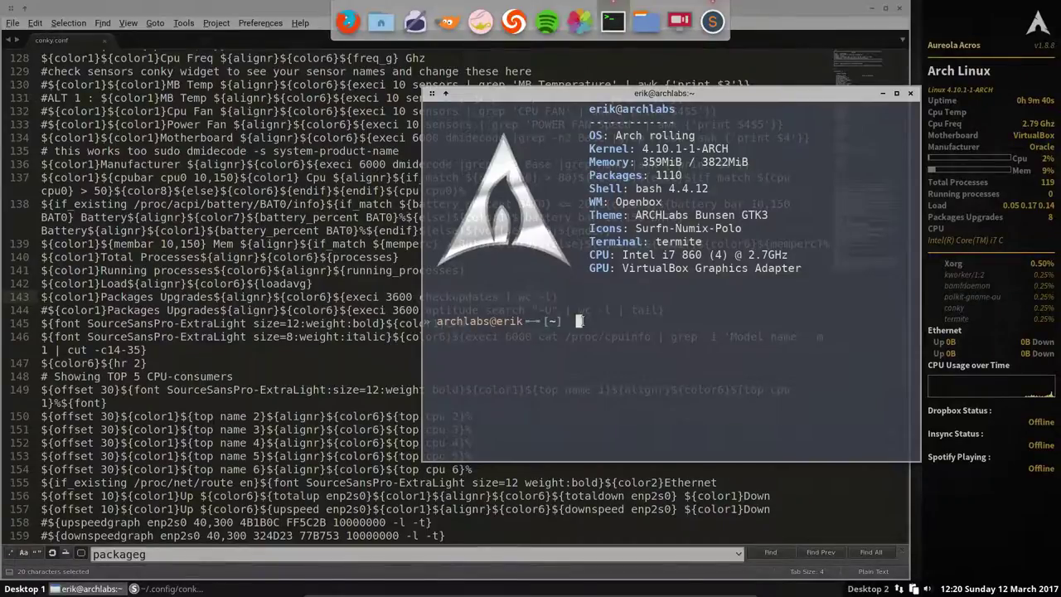
{"action": "key", "text": "ctrl+v"}
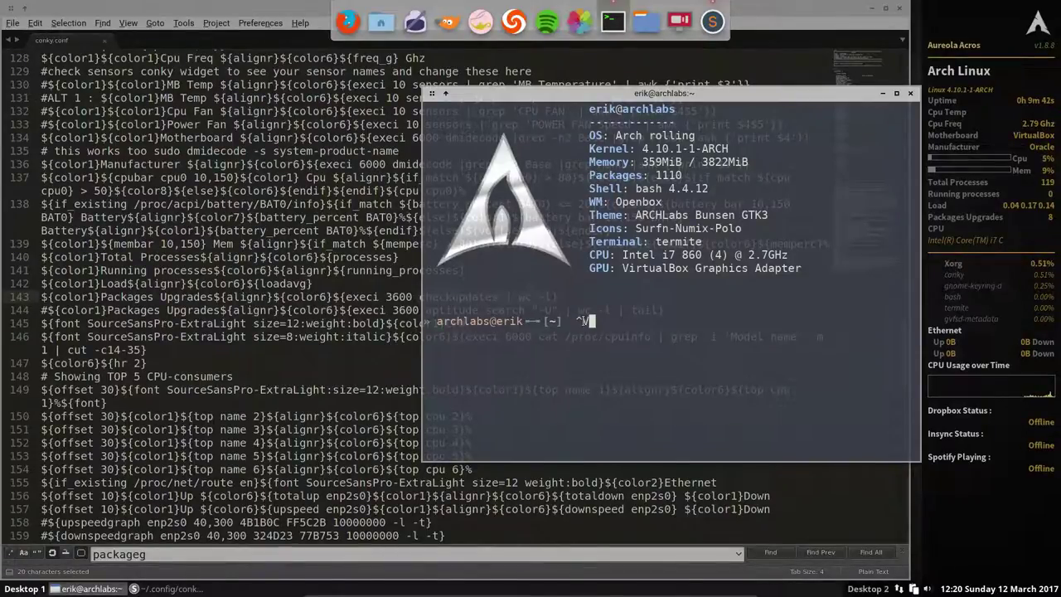
{"action": "key", "text": "BackSpace"}
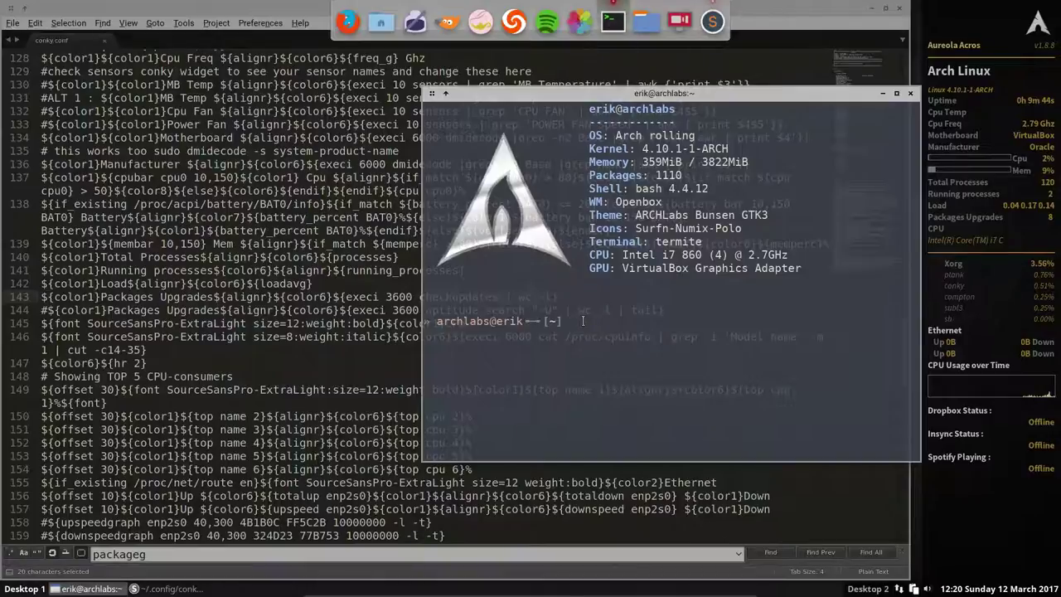
{"action": "key", "text": "ctrl+shift+v"}
{"action": "key", "text": "Return"}
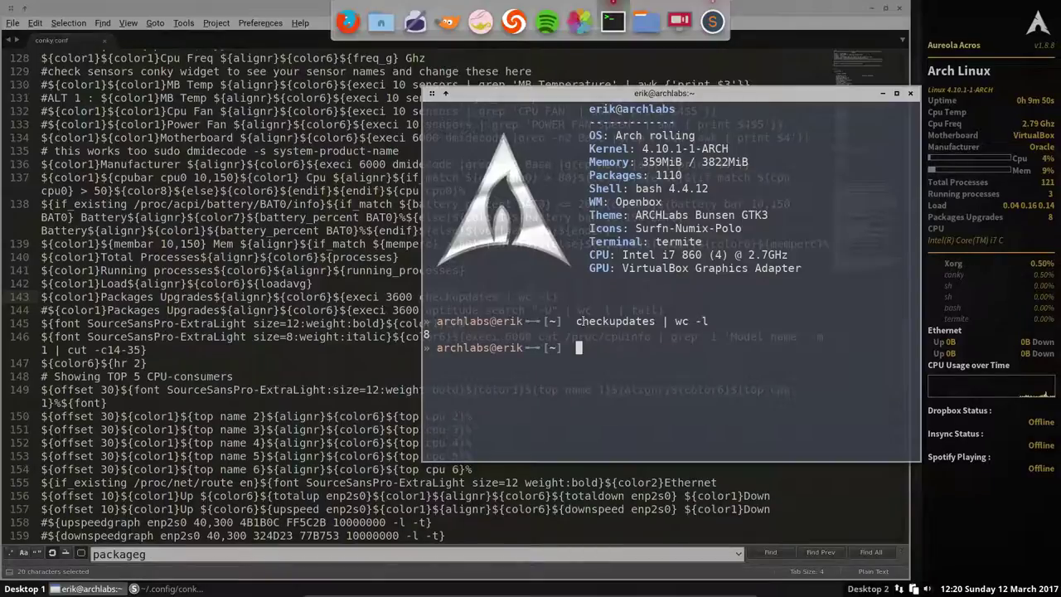
- Run plain 'checkupdates' to list the eight packages waiting to be upgraded
{"action": "key", "text": "Up"}
{"action": "key", "text": "BackSpace"}
{"action": "key", "text": "BackSpace"}
{"action": "key", "text": "BackSpace"}
{"action": "key", "text": "BackSpace"}
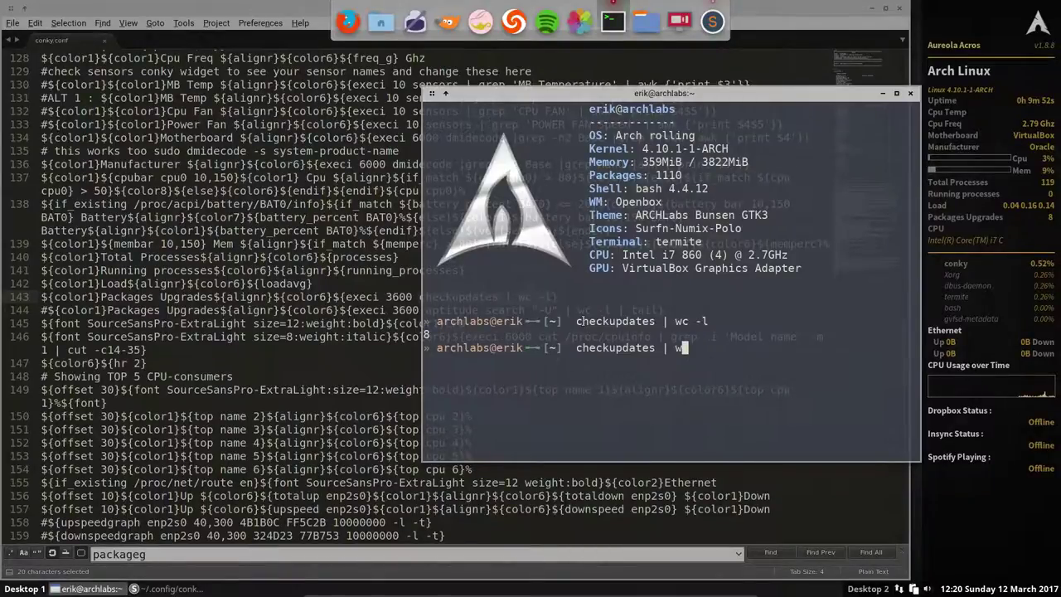
{"action": "key", "text": "BackSpace"}
{"action": "key", "text": "BackSpace"}
{"action": "key", "text": "BackSpace"}
{"action": "key", "text": "BackSpace"}
{"action": "key", "text": "Return"}
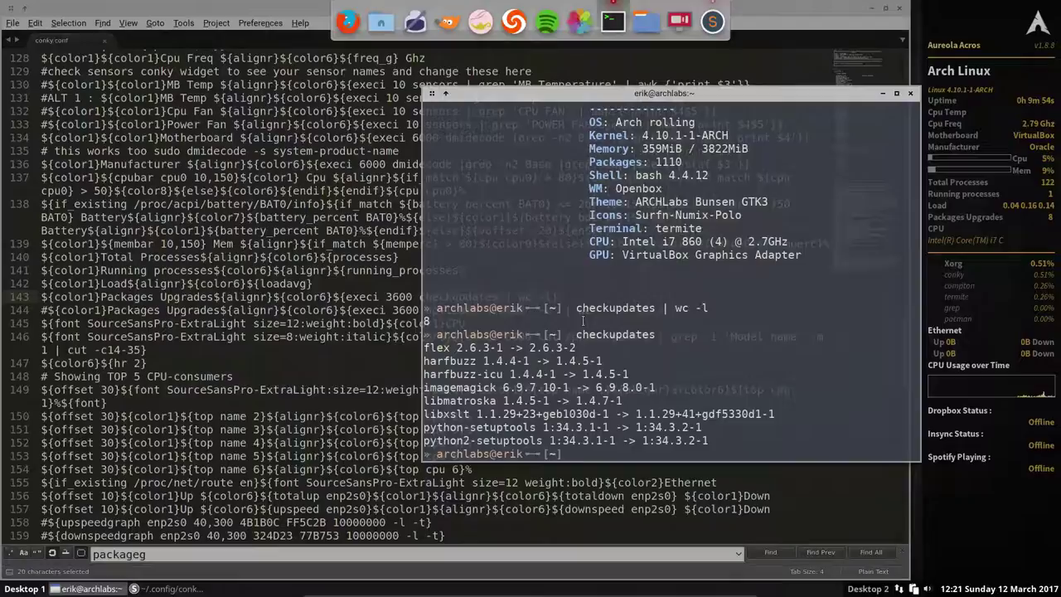
- Close termite, review the cat, aptitude and dmidecode lines in conky.conf, then quit Sublime Text
{"action": "left_click", "coordinate": [910, 94]}
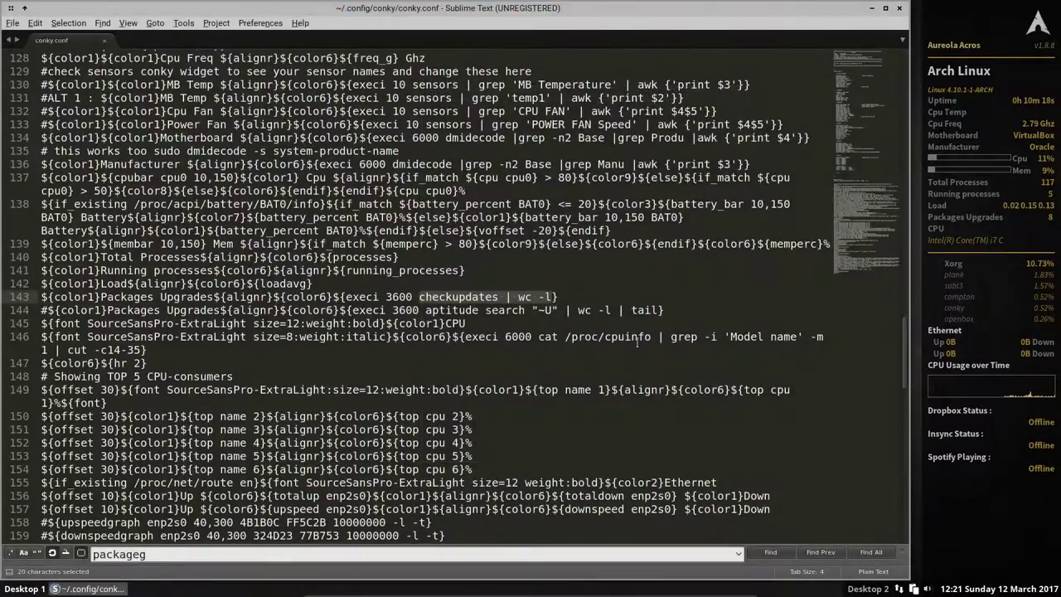
{"action": "left_click_drag", "start_coordinate": [538, 337], "coordinate": [552, 337]}
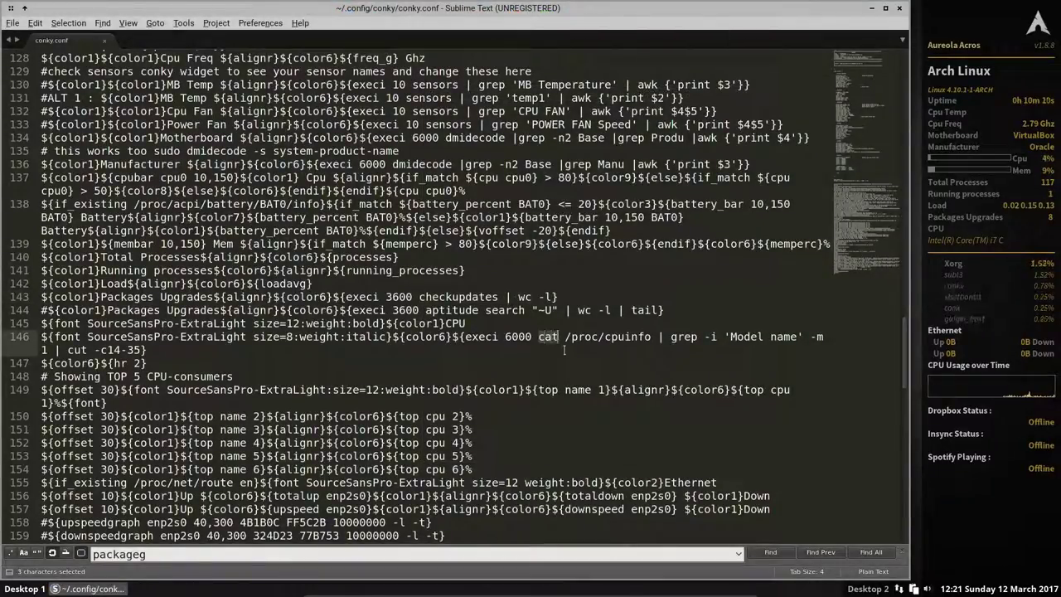
{"action": "left_click", "coordinate": [587, 337]}
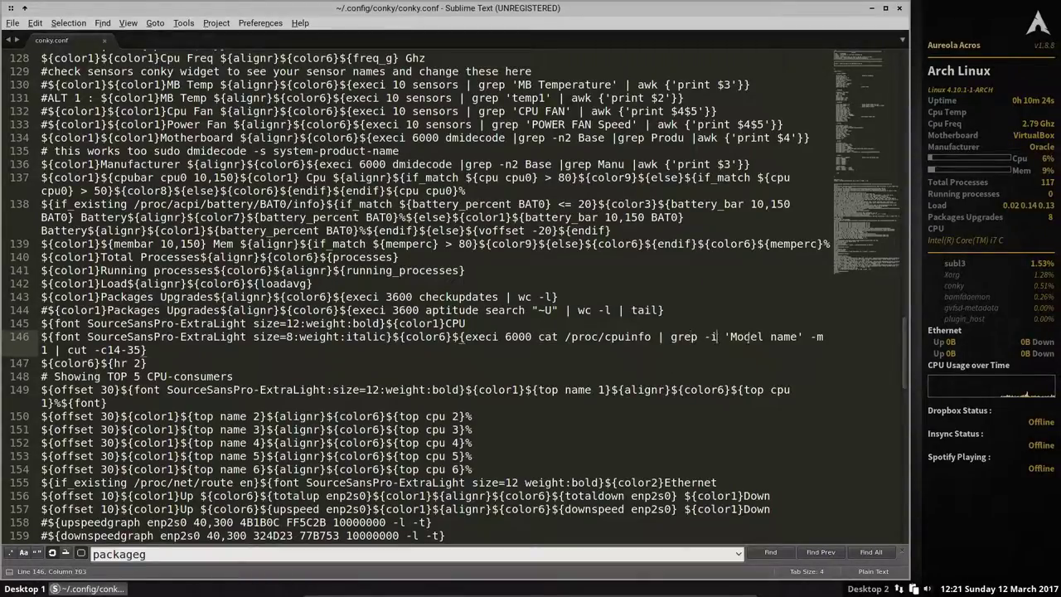
{"action": "key", "text": "ctrl+Right"}
{"action": "key", "text": "ctrl+Right"}
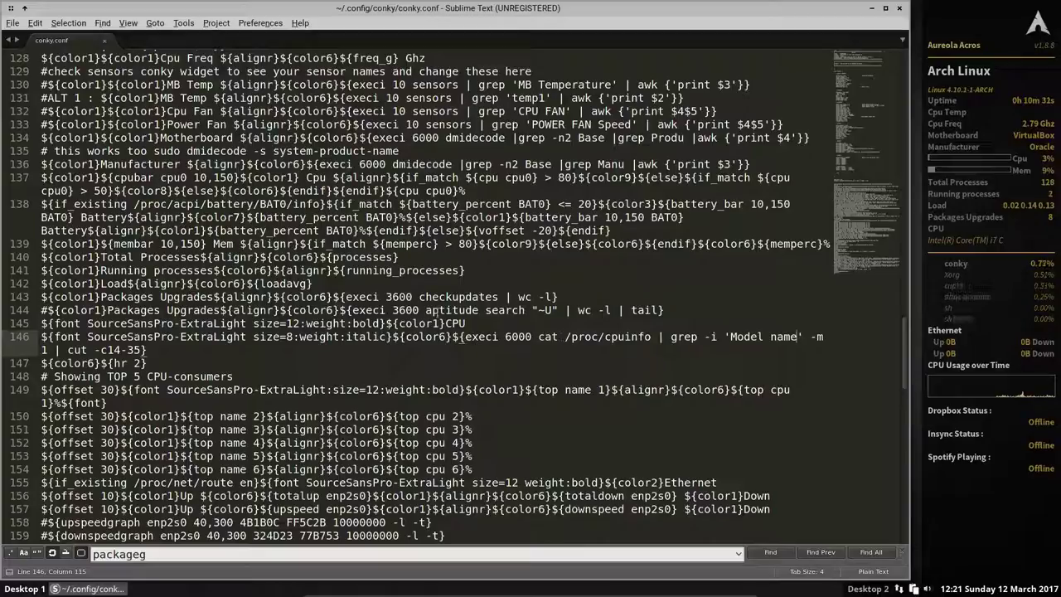
{"action": "left_click_drag", "start_coordinate": [426, 310], "coordinate": [479, 310]}
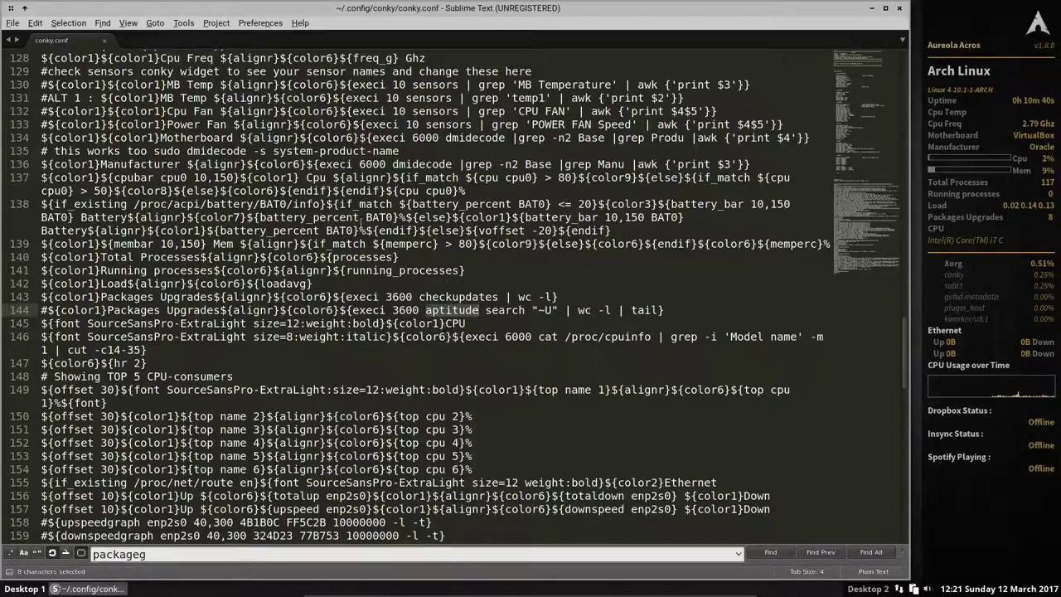
{"action": "left_click_drag", "start_coordinate": [392, 165], "coordinate": [446, 164]}
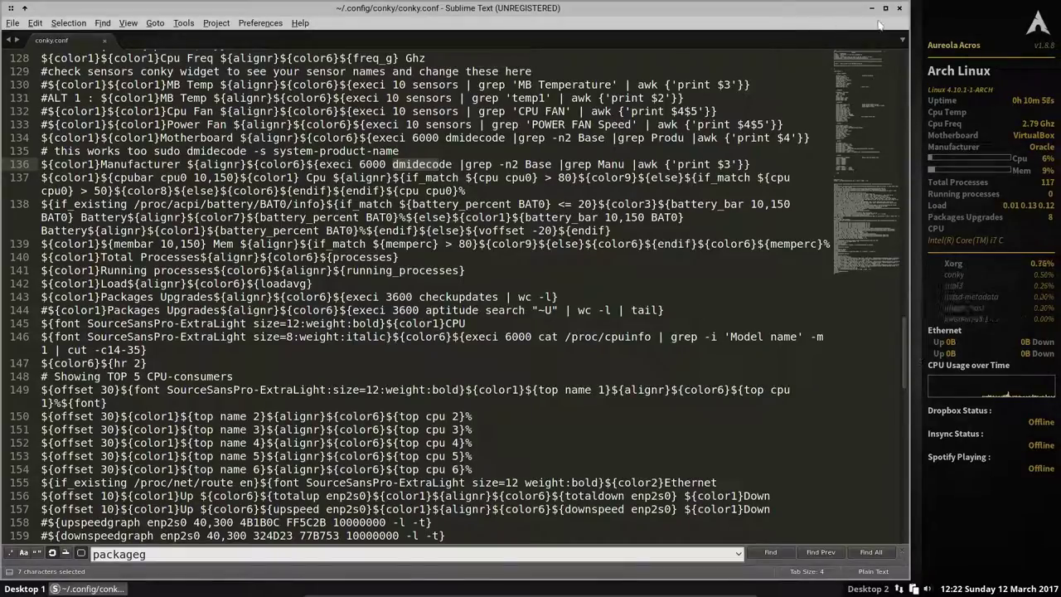
{"action": "left_click", "coordinate": [901, 8]}
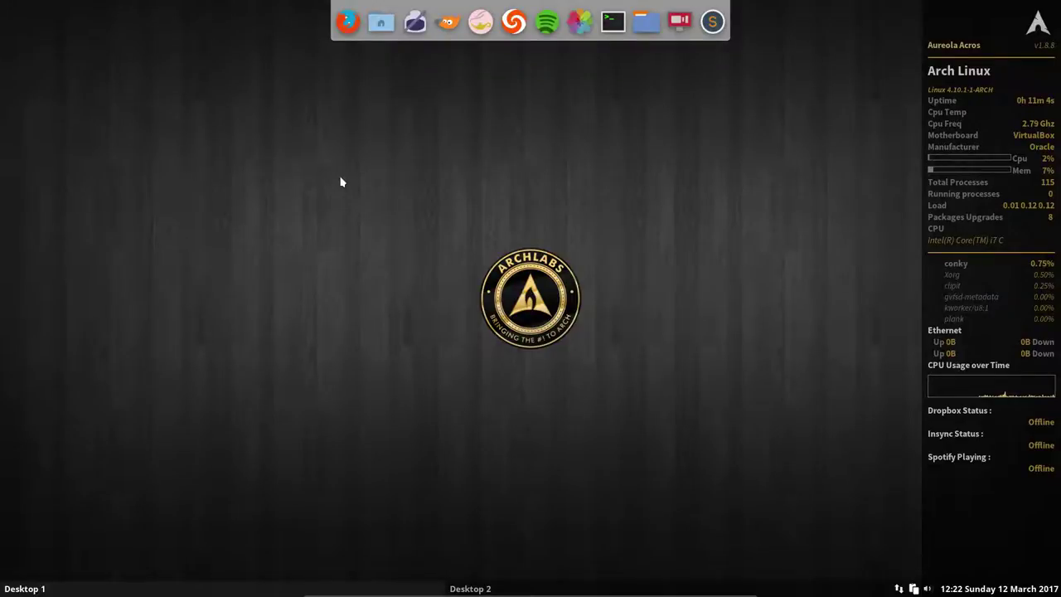
- Launch the file manager and browse into ~/.config/conky
{"action": "left_click", "coordinate": [373, 31]}
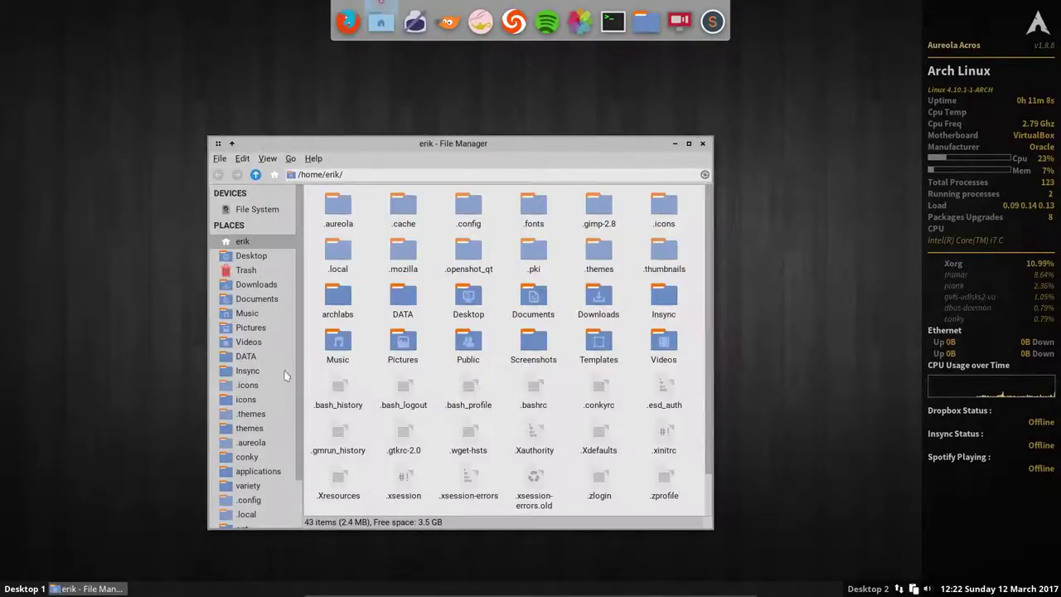
{"action": "scroll", "coordinate": [279, 373], "scroll_direction": "down", "scroll_amount": 1}
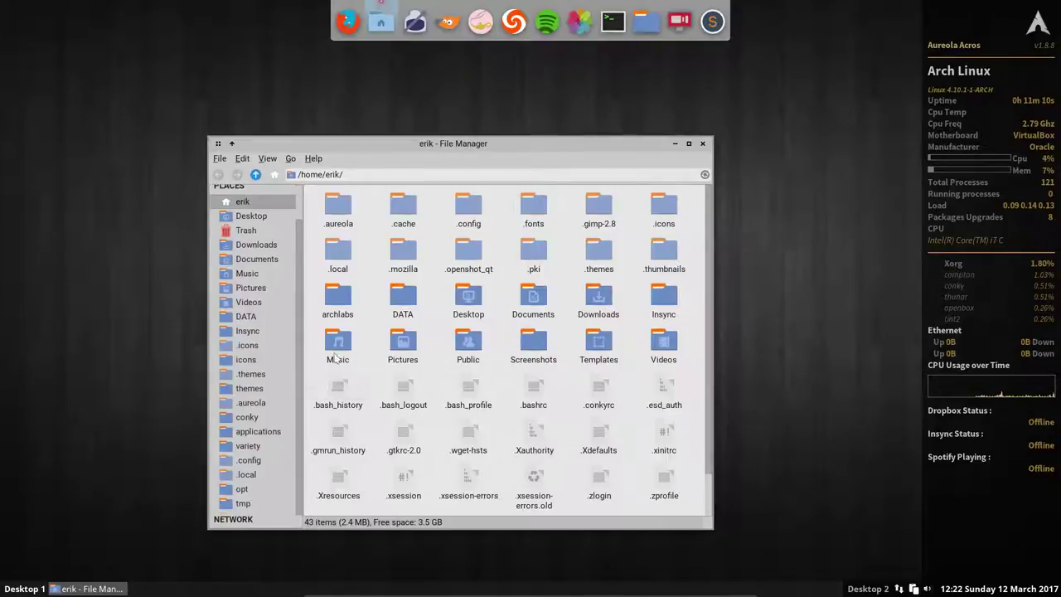
{"action": "double_click", "coordinate": [467, 209]}
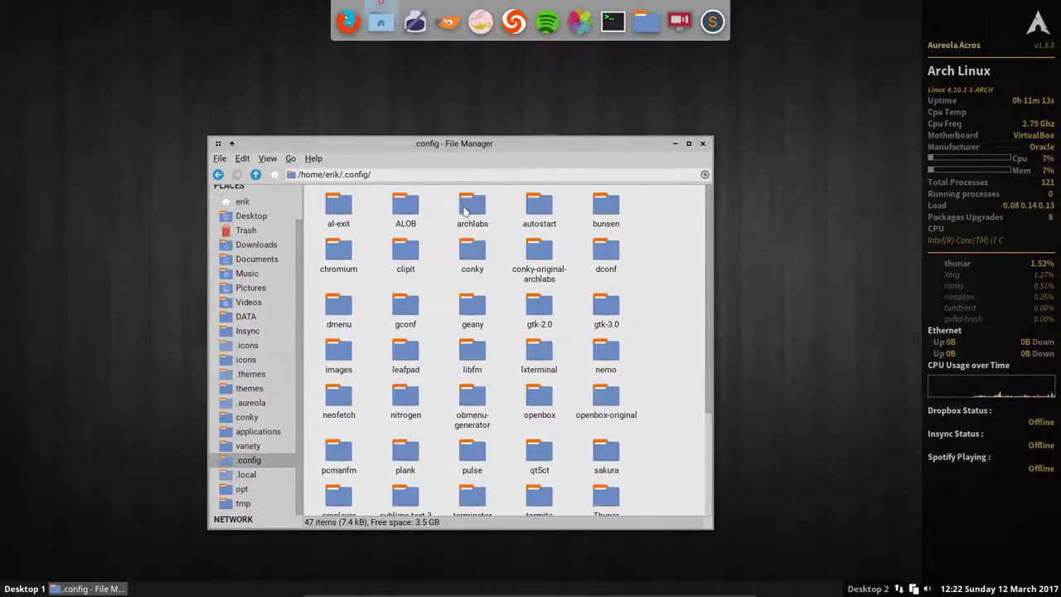
{"action": "left_click", "coordinate": [472, 256]}
{"action": "double_click", "coordinate": [472, 255]}
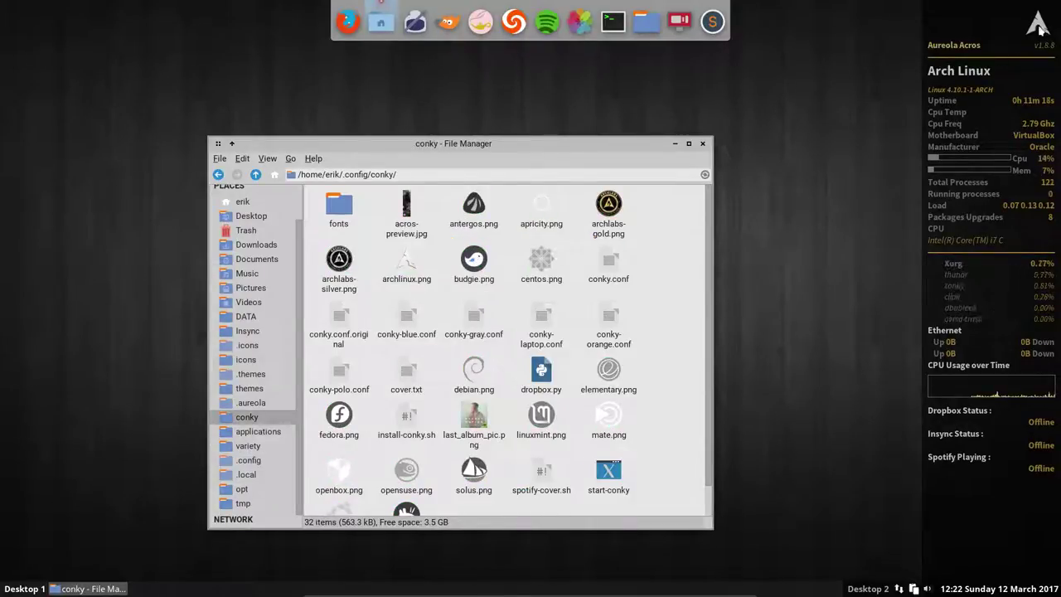
- Inspect archlinux.png, conky.conf and conky-gray.conf, moving the window up and left
{"action": "left_click", "coordinate": [412, 280]}
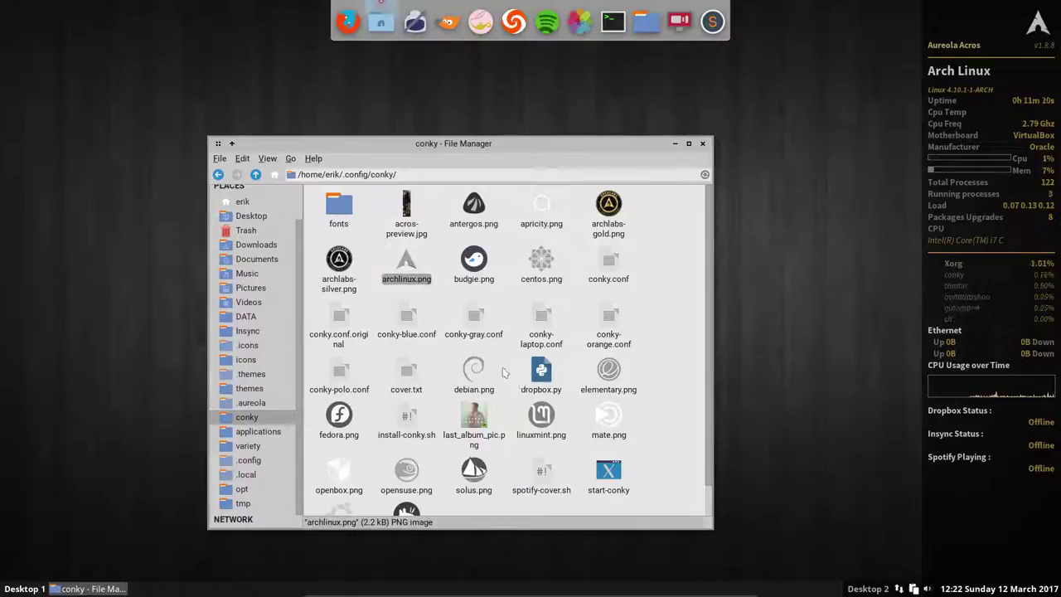
{"action": "scroll", "coordinate": [516, 398], "scroll_direction": "down", "scroll_amount": 1}
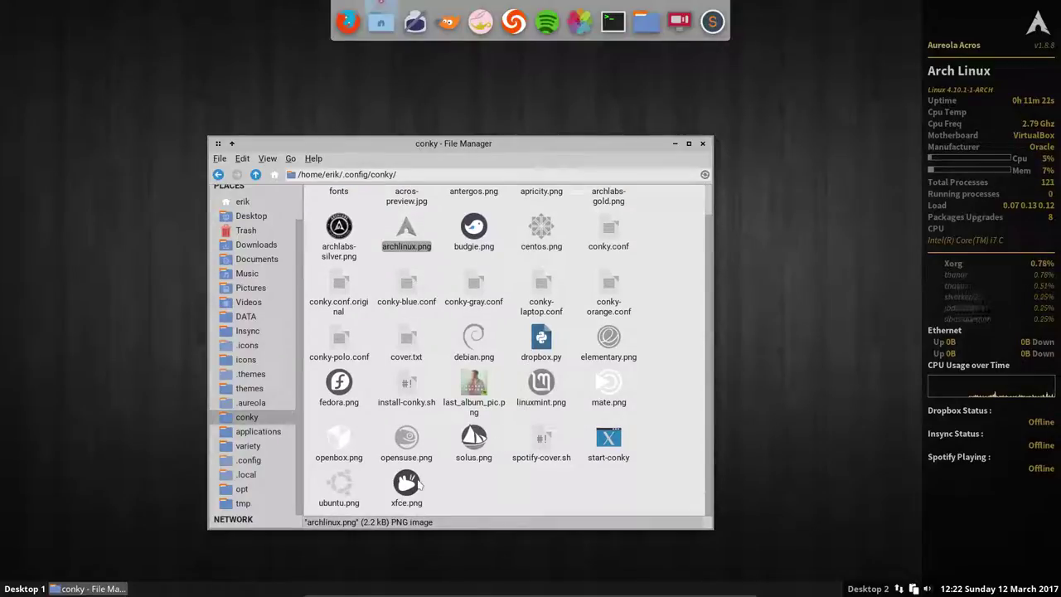
{"action": "scroll", "coordinate": [661, 262], "scroll_direction": "up", "scroll_amount": 1}
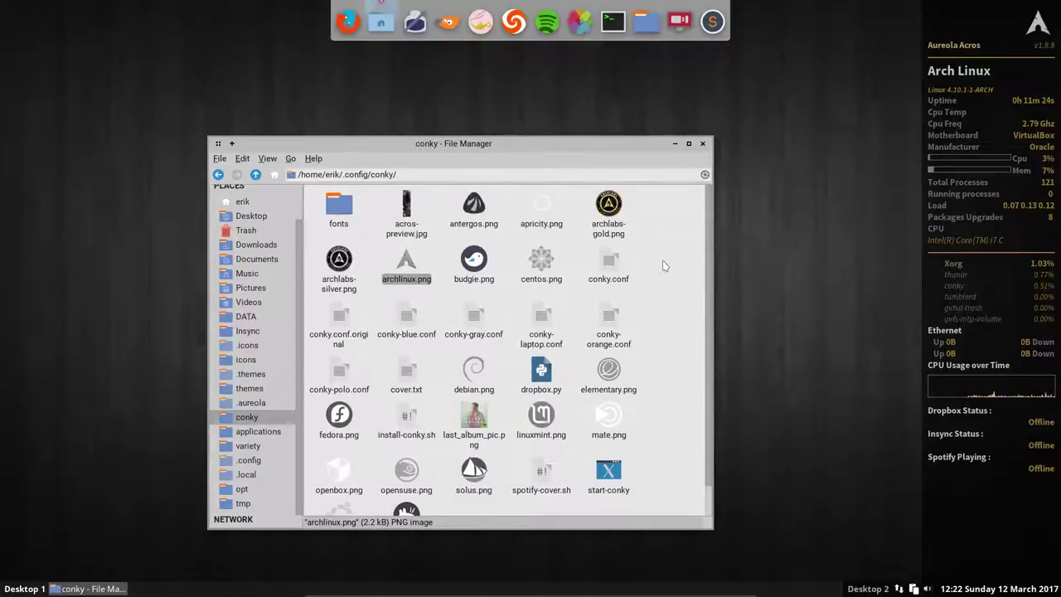
{"action": "left_click", "coordinate": [608, 264]}
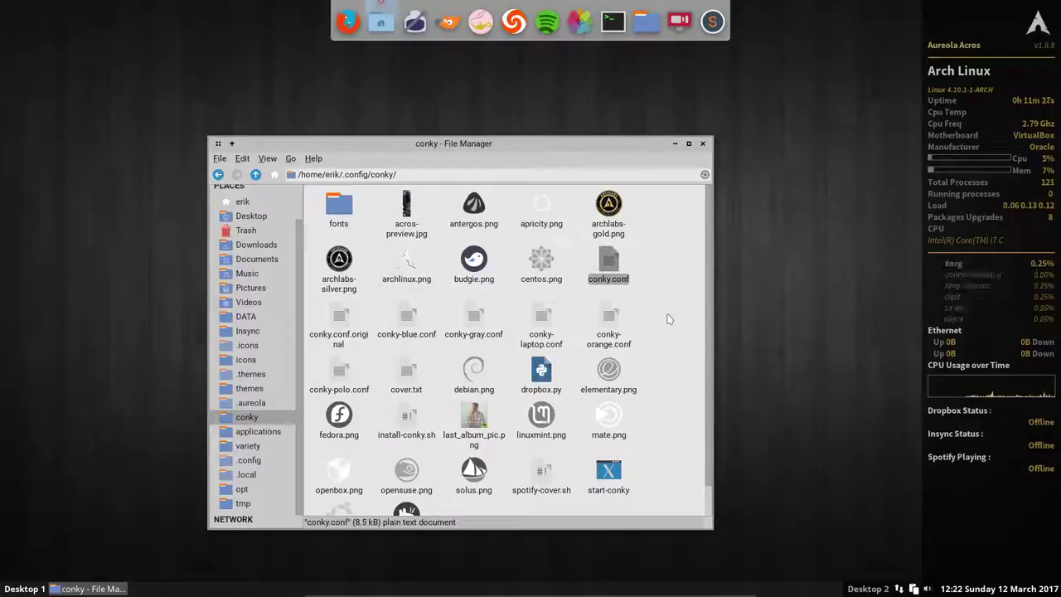
{"action": "left_click", "coordinate": [470, 320]}
{"action": "left_click_drag", "start_coordinate": [505, 145], "coordinate": [461, 103]}
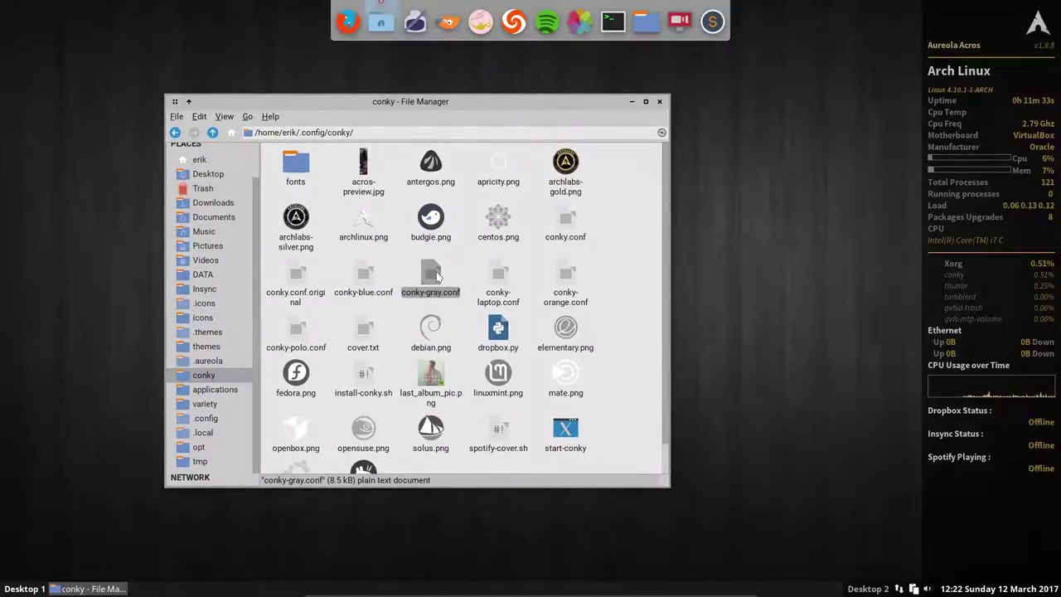
{"action": "left_click", "coordinate": [565, 222]}
{"action": "left_click", "coordinate": [430, 282]}
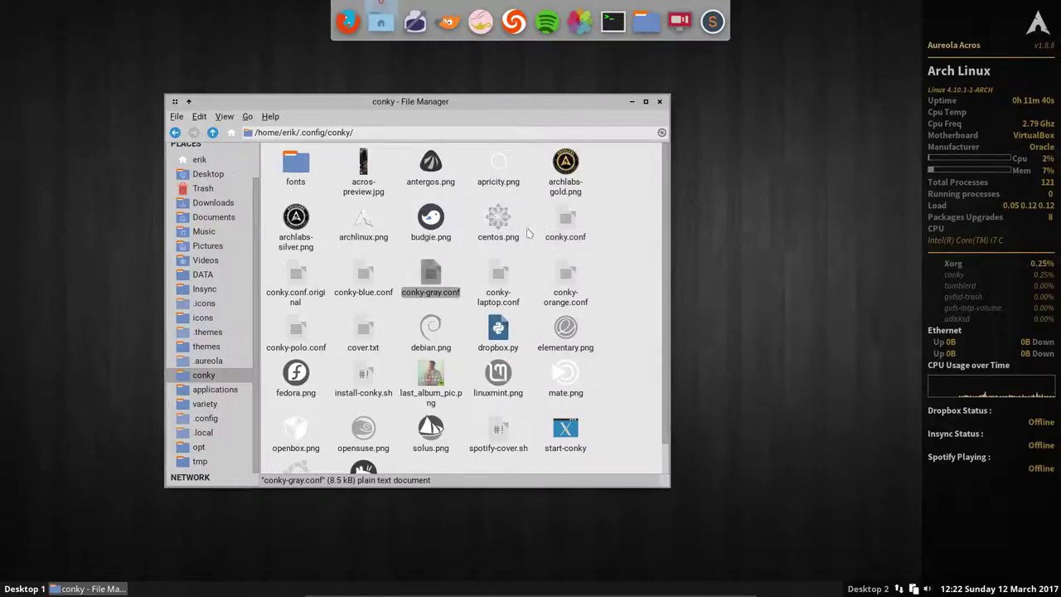
- Rename conky.conf to conky-original.conf
{"action": "left_click", "coordinate": [565, 222]}
{"action": "key", "text": "F2"}
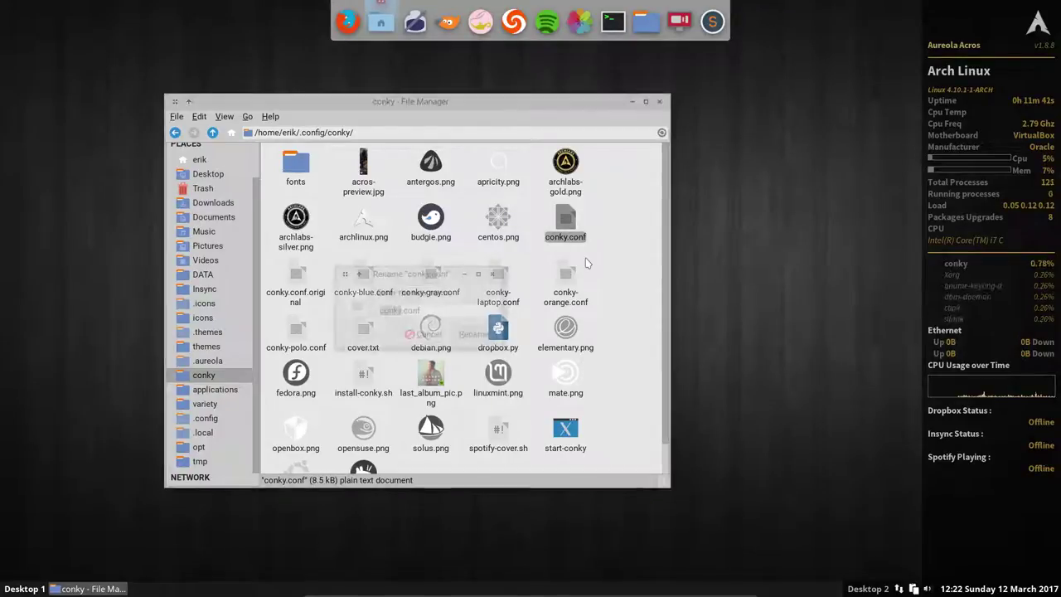
{"action": "key", "text": "Right"}
{"action": "type", "text": "-original"}
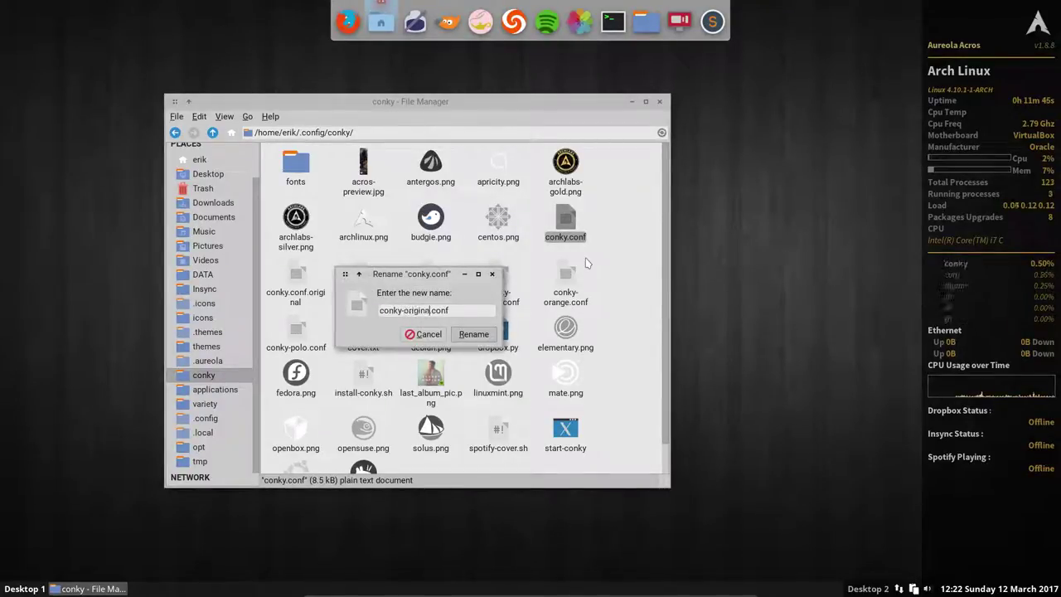
{"action": "key", "text": "Return"}
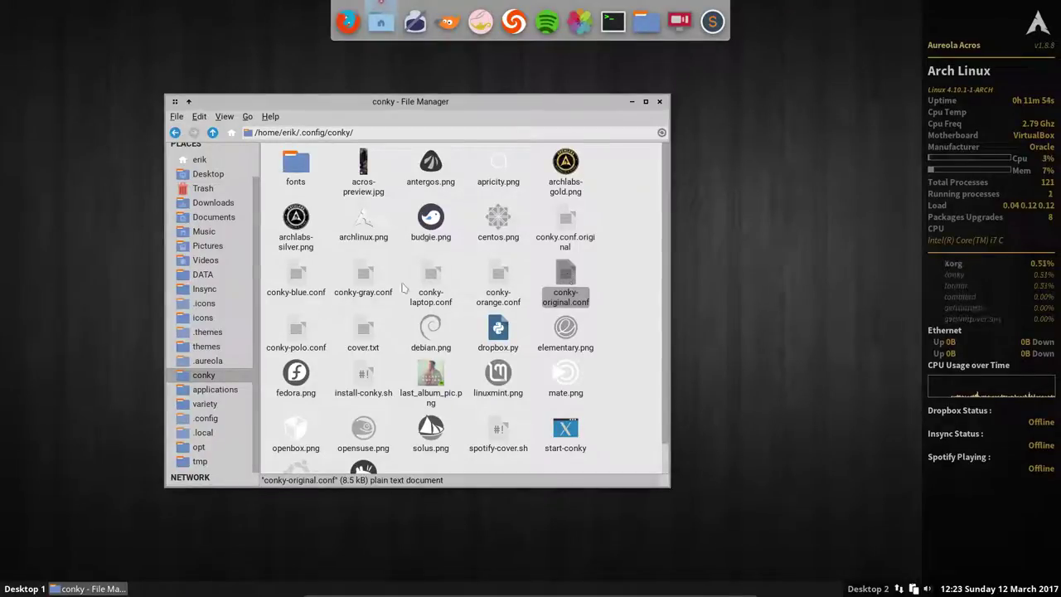
- Rename conky-gray.conf to conky.conf by deleting '-gray'
{"action": "left_click", "coordinate": [366, 281]}
{"action": "key", "text": "F2"}
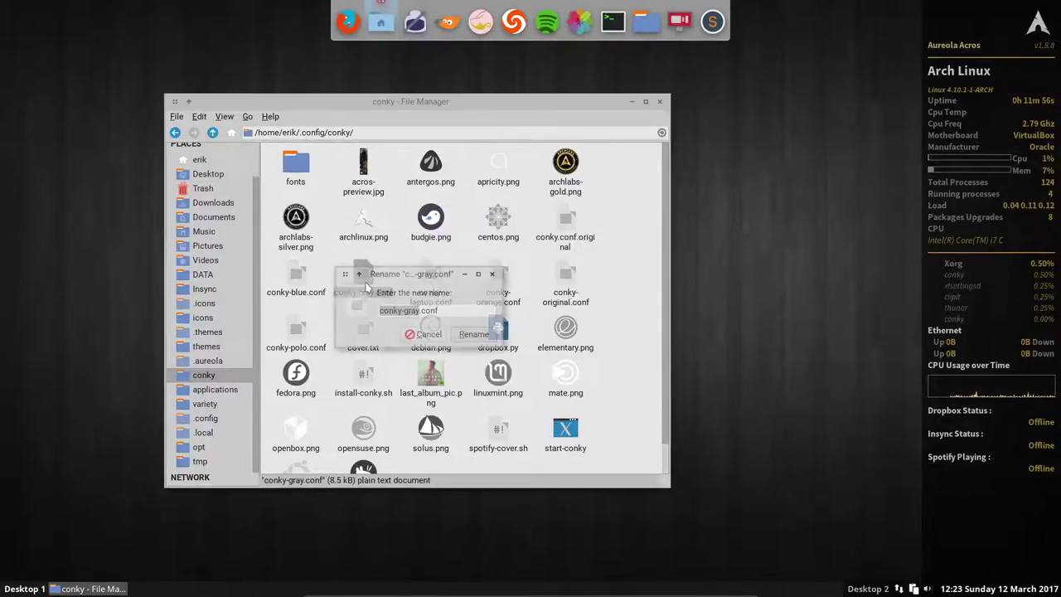
{"action": "key", "text": "Right"}
{"action": "key", "text": "BackSpace"}
{"action": "key", "text": "BackSpace"}
{"action": "key", "text": "BackSpace"}
{"action": "key", "text": "BackSpace"}
{"action": "key", "text": "BackSpace"}
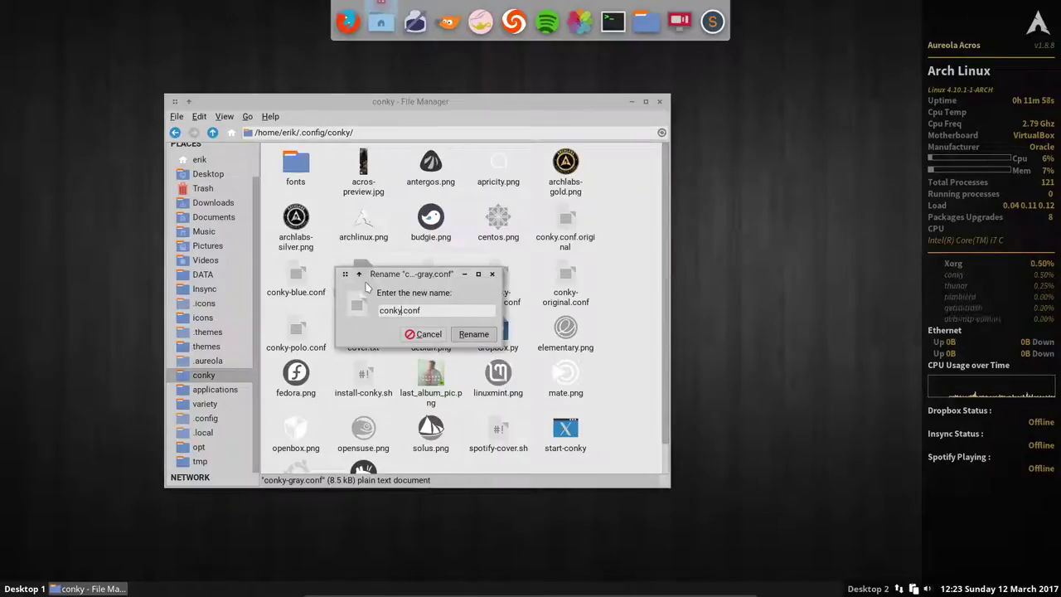
{"action": "key", "text": "Return"}
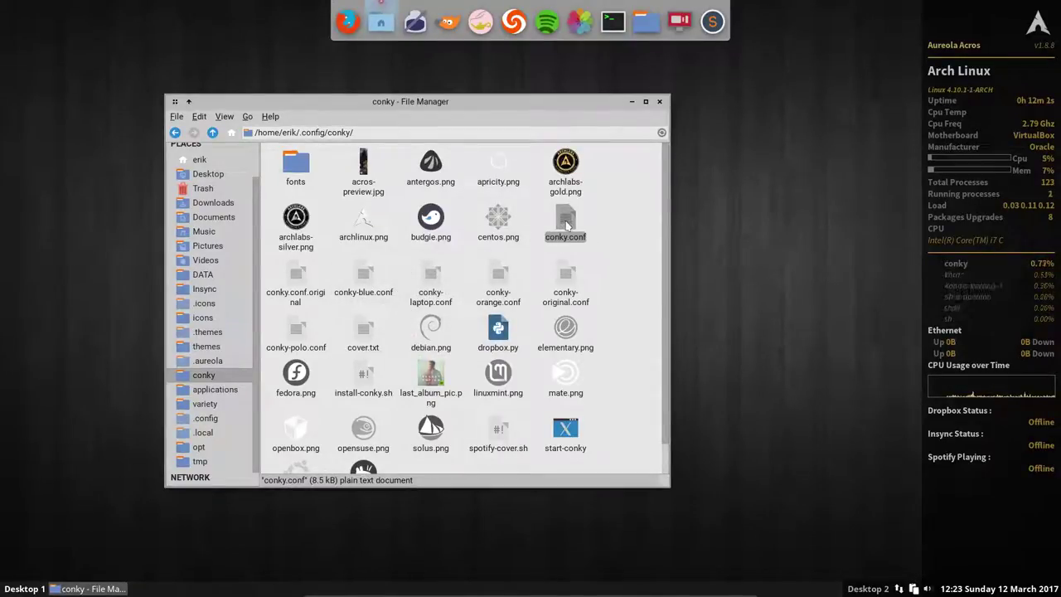
- In a new terminal, stop conky with 'killall conky' and relaunch it with 'conky -q &'
{"action": "left_click_drag", "start_coordinate": [600, 102], "coordinate": [464, 63]}
{"action": "left_click", "coordinate": [612, 23]}
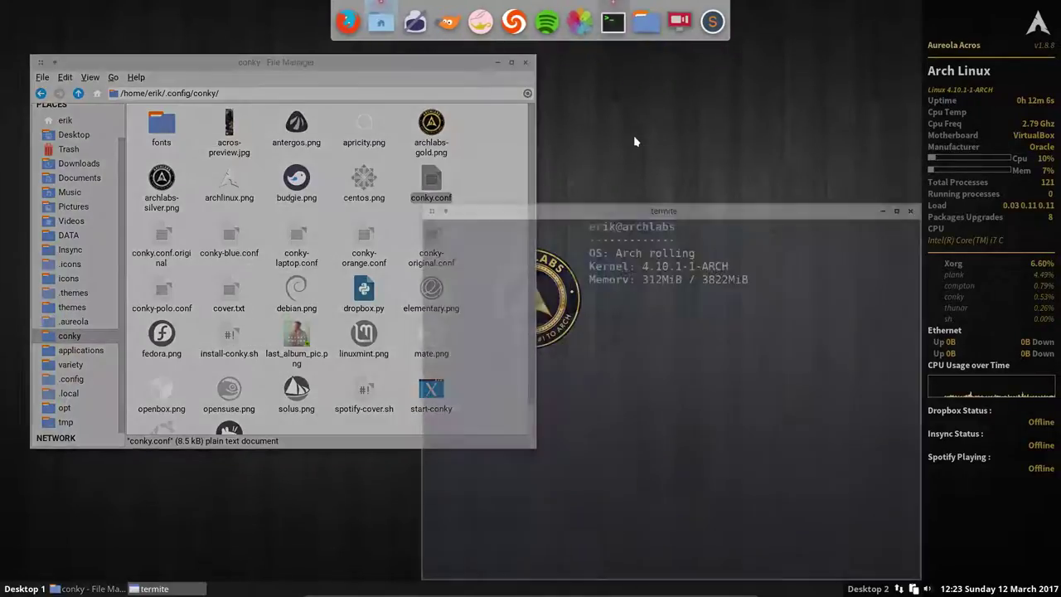
{"action": "left_click_drag", "start_coordinate": [667, 316], "coordinate": [639, 291]}
{"action": "type", "text": "kil"}
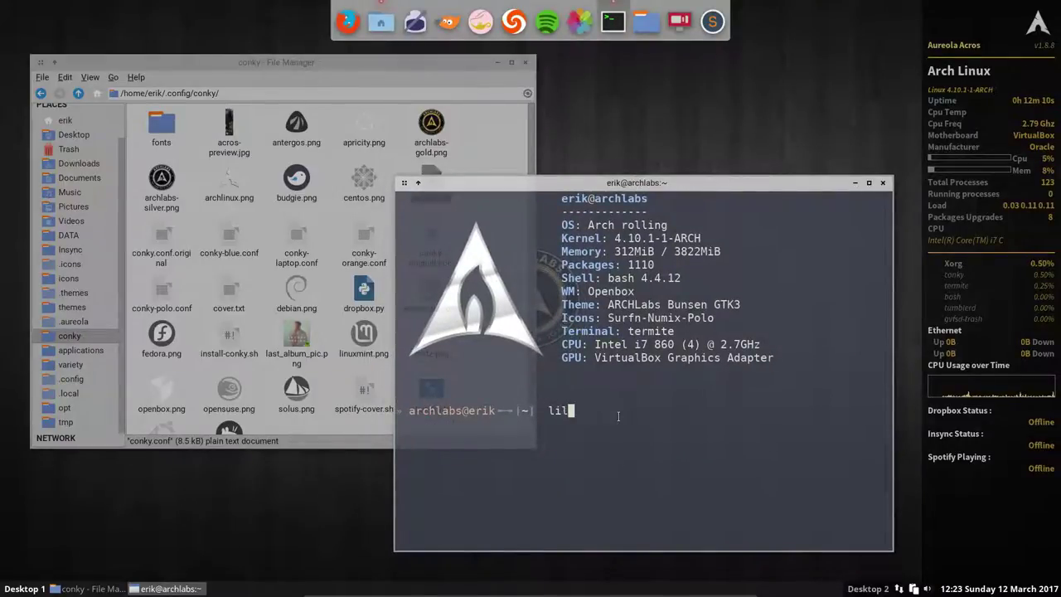
{"action": "type", "text": "lall conky"}
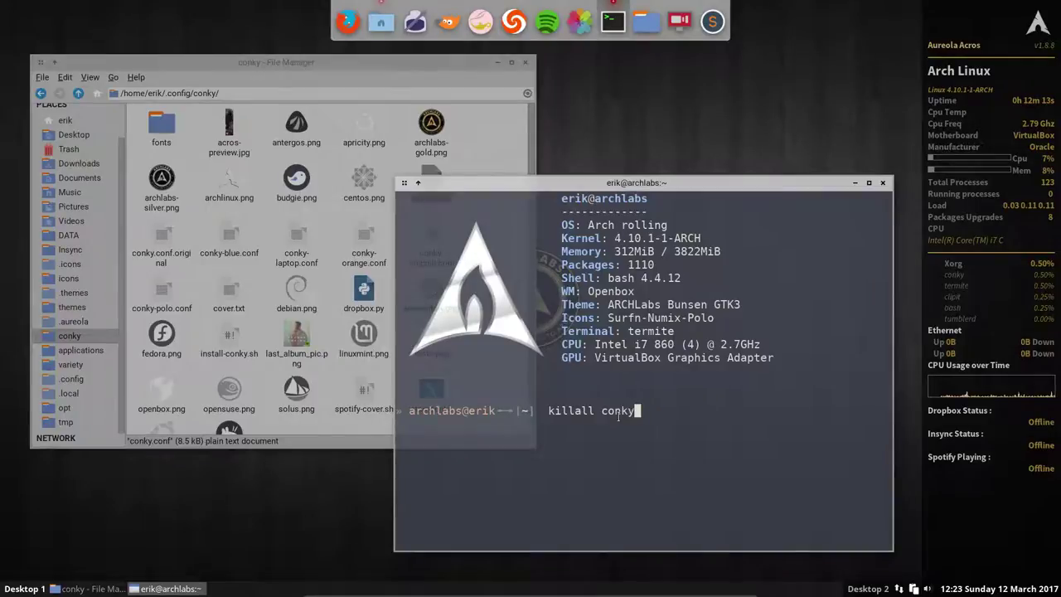
{"action": "key", "text": "Return"}
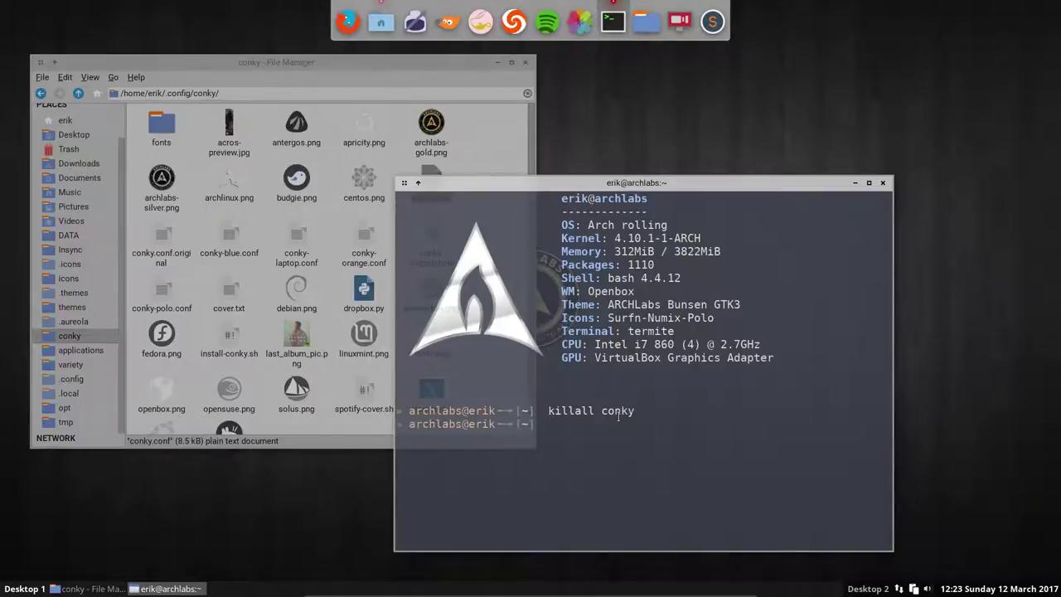
{"action": "type", "text": "conky -q &"}
{"action": "key", "text": "Return"}
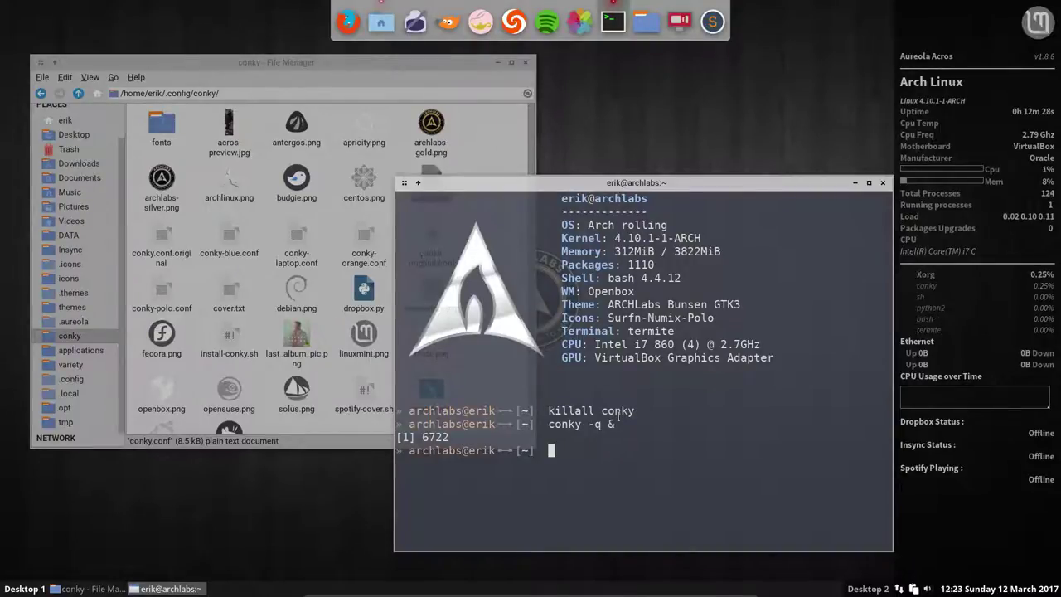
- Close the terminal, go up two levels to /home/erik, and select .aureola
{"action": "left_click", "coordinate": [882, 182]}
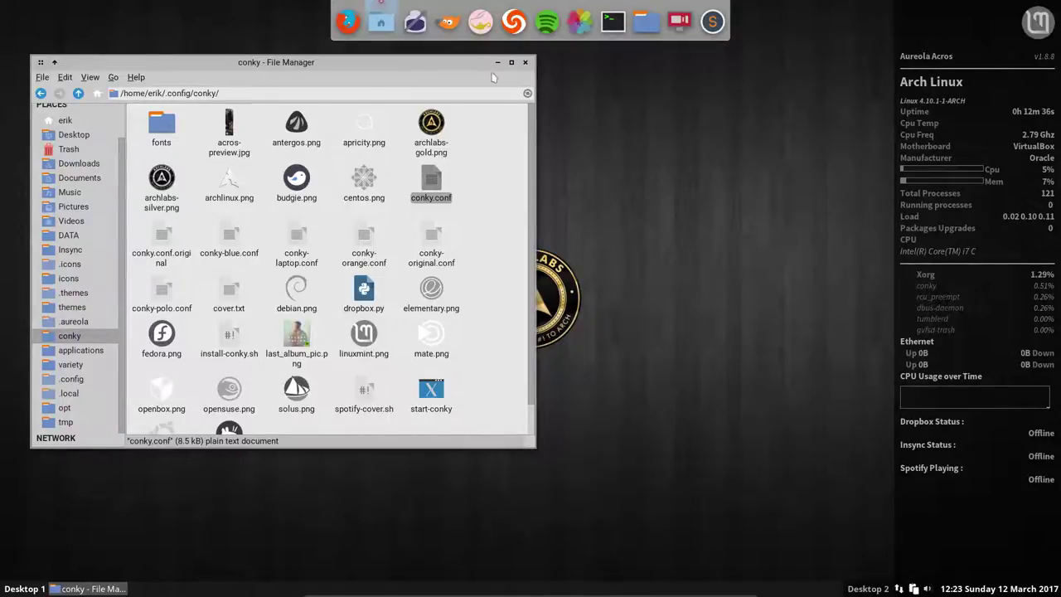
{"action": "left_click_drag", "start_coordinate": [475, 63], "coordinate": [637, 74]}
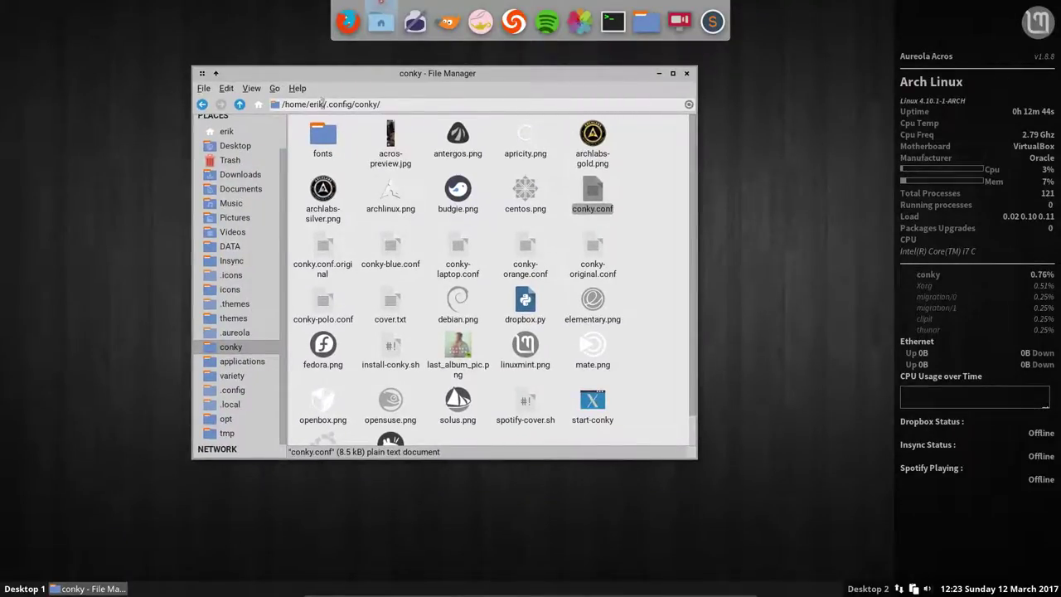
{"action": "left_click", "coordinate": [316, 104]}
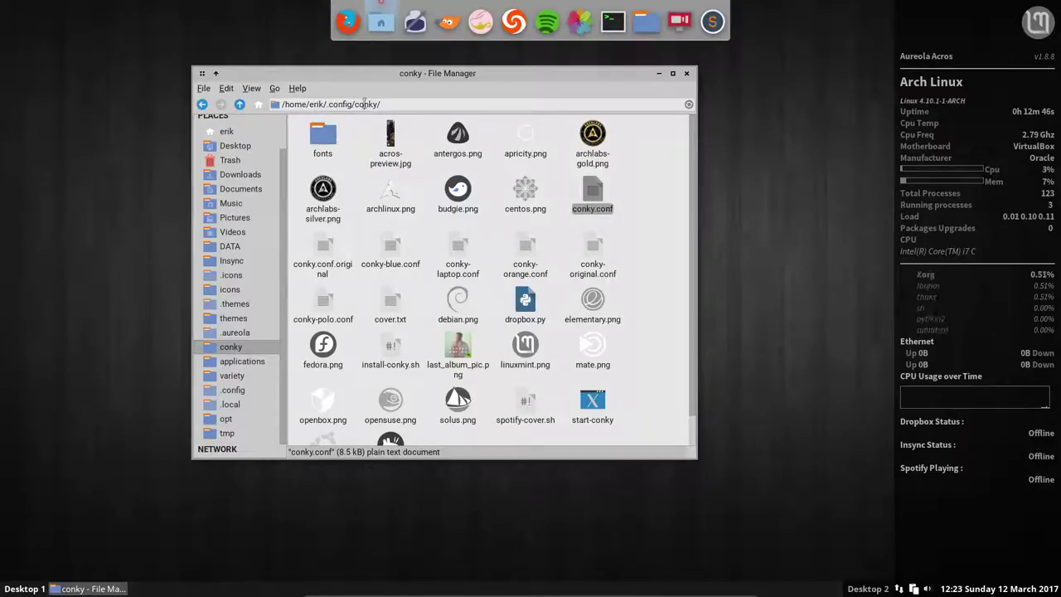
{"action": "left_click", "coordinate": [240, 104]}
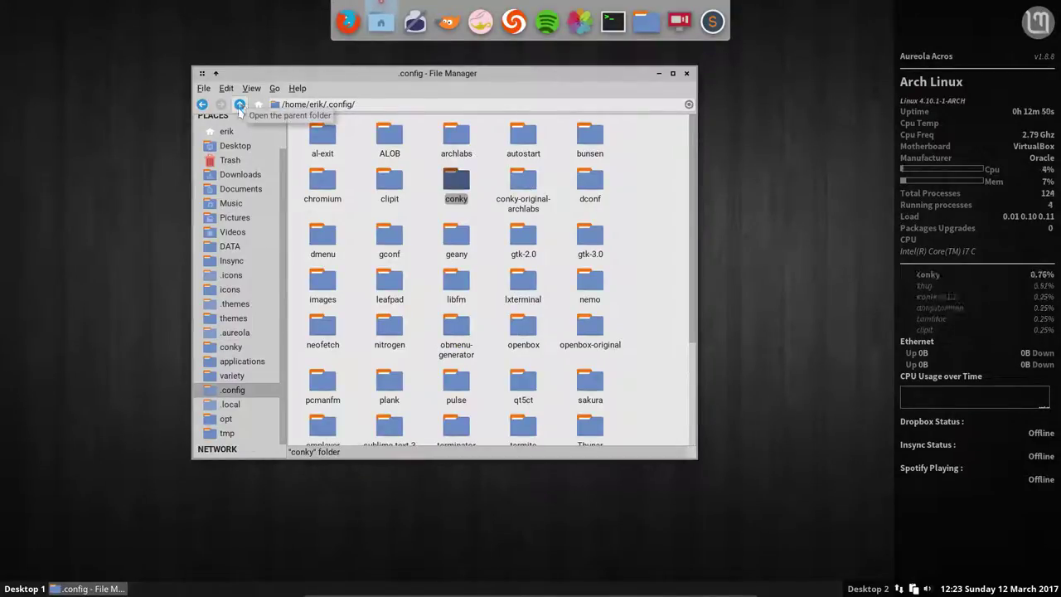
{"action": "left_click", "coordinate": [239, 104]}
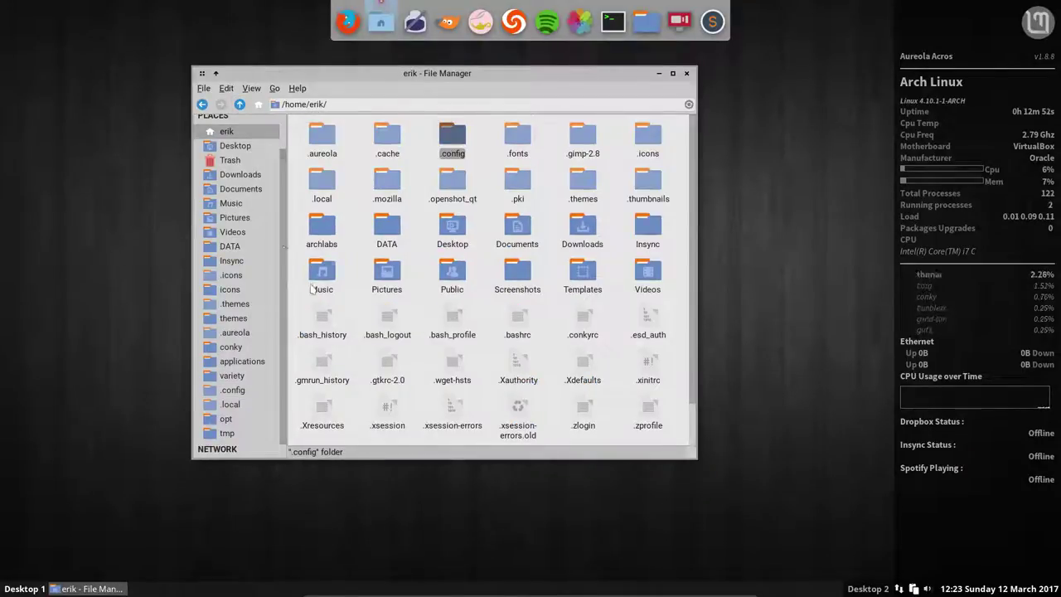
{"action": "left_click", "coordinate": [322, 137]}
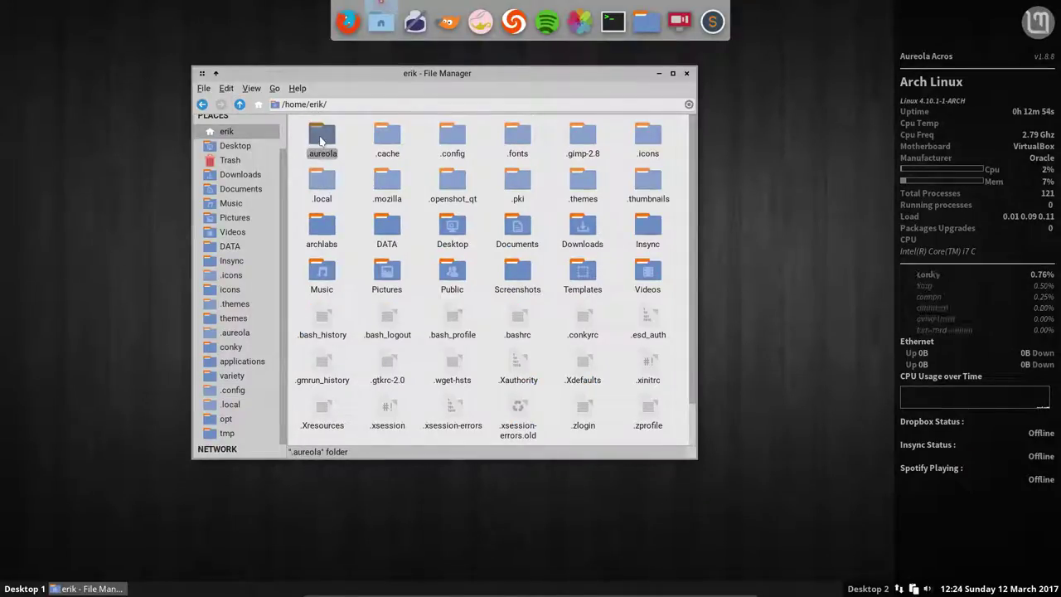
- Open .aureola, select the 18 folders from acros to spotter, then move the window lower
{"action": "double_click", "coordinate": [322, 139]}
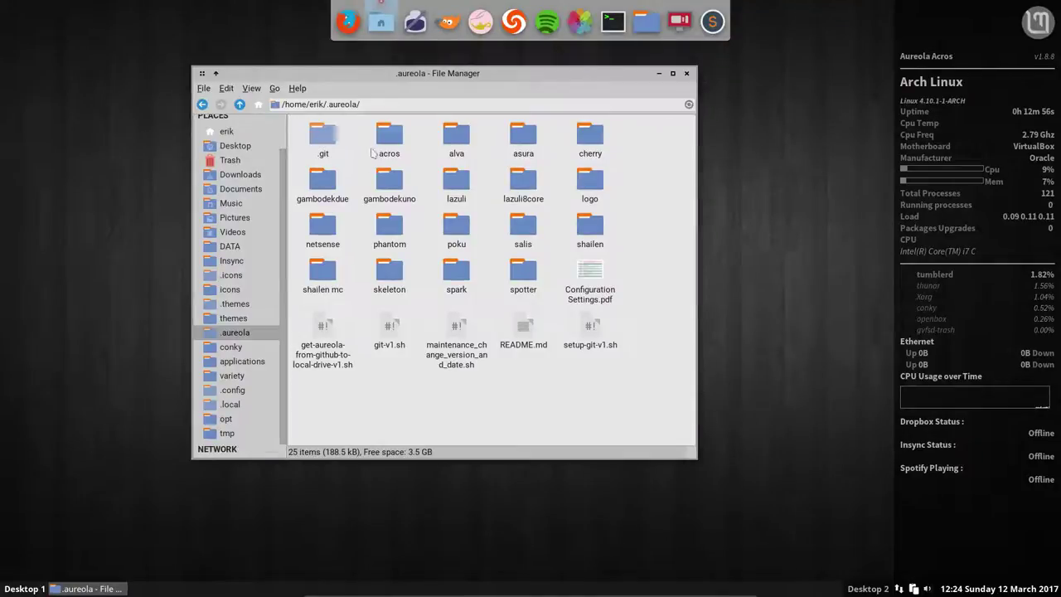
{"action": "left_click", "coordinate": [386, 137]}
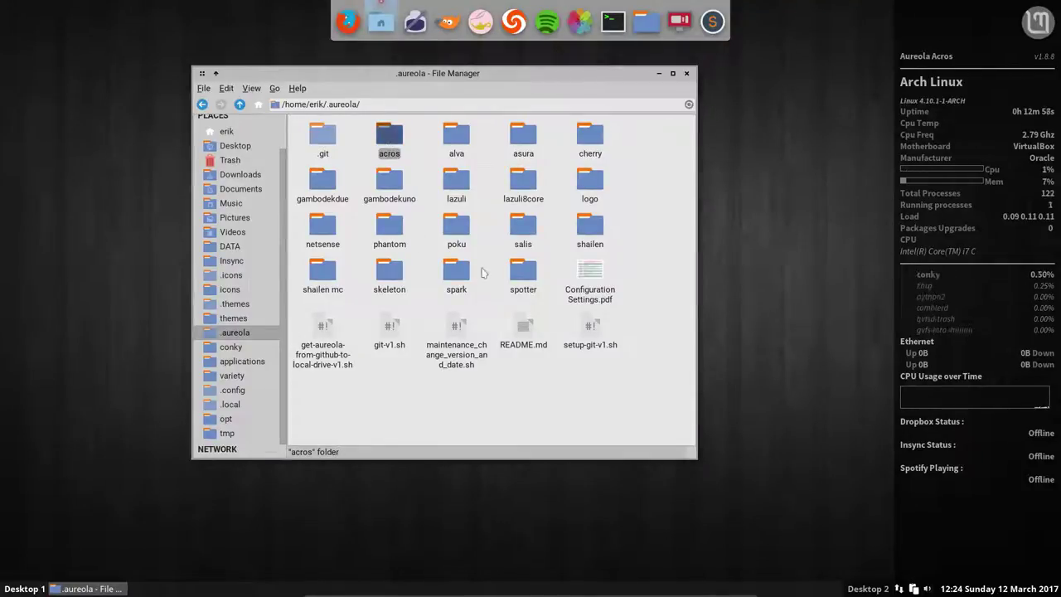
{"action": "left_click", "coordinate": [514, 276], "text": "shift"}
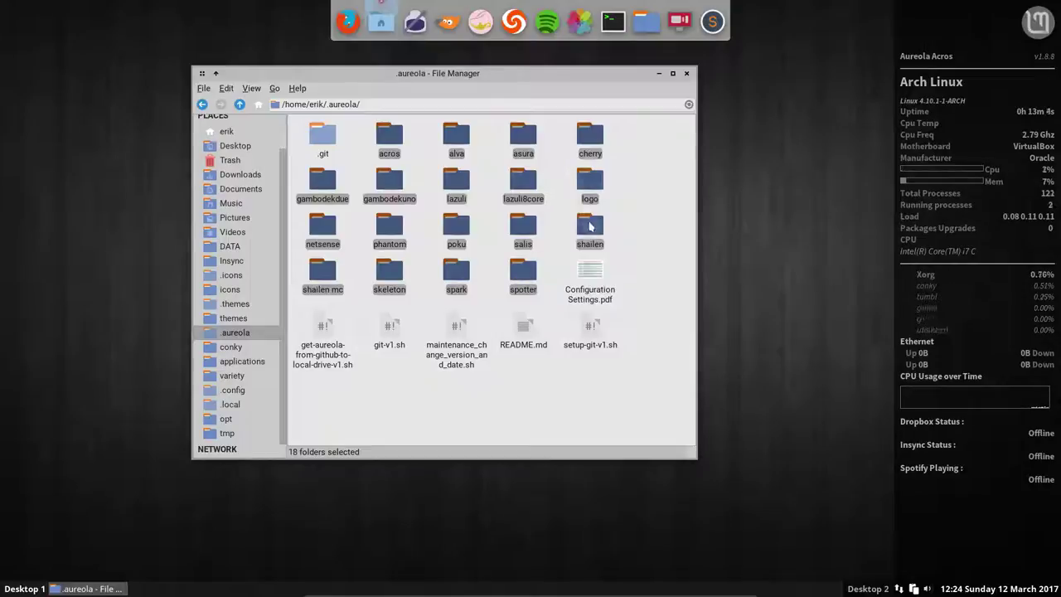
{"action": "left_click_drag", "start_coordinate": [535, 71], "coordinate": [519, 95]}
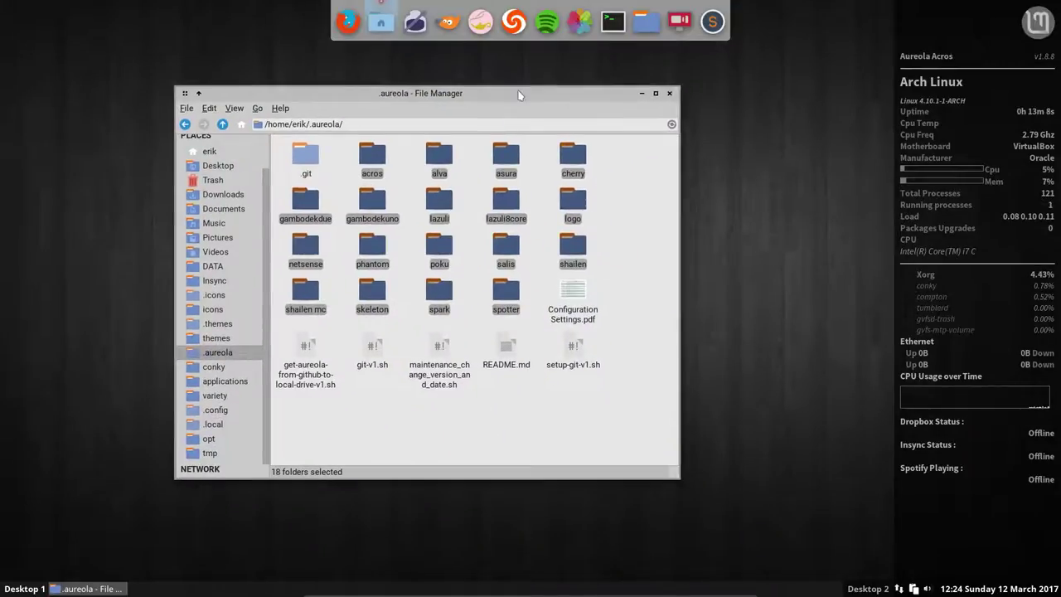
{"action": "left_click", "coordinate": [635, 243]}
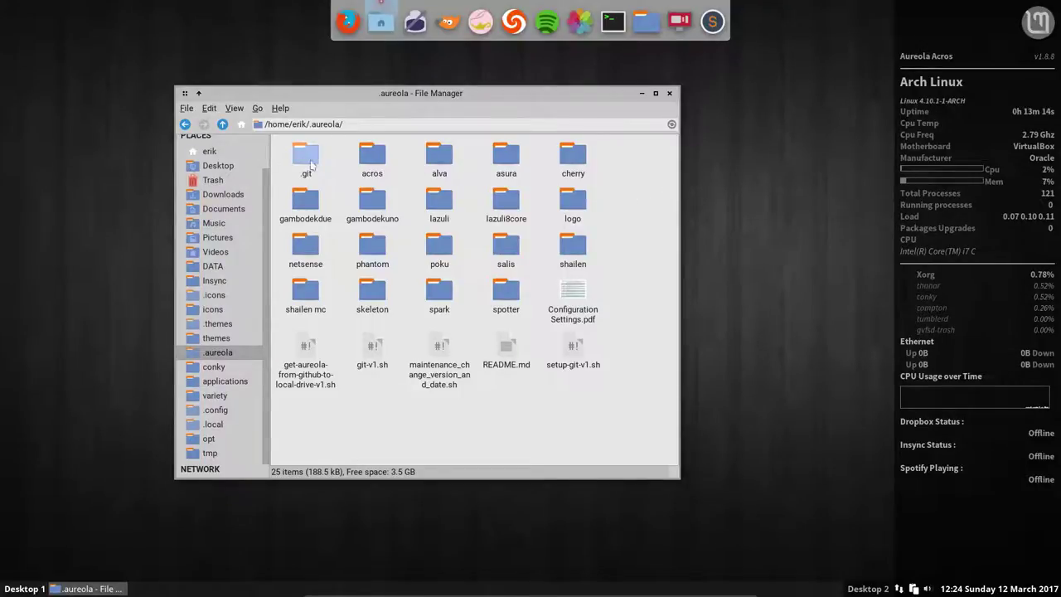
- Hide hidden items with Ctrl+H, reselect acros through spotter, and shift the window lower-left
{"action": "left_click", "coordinate": [370, 158]}
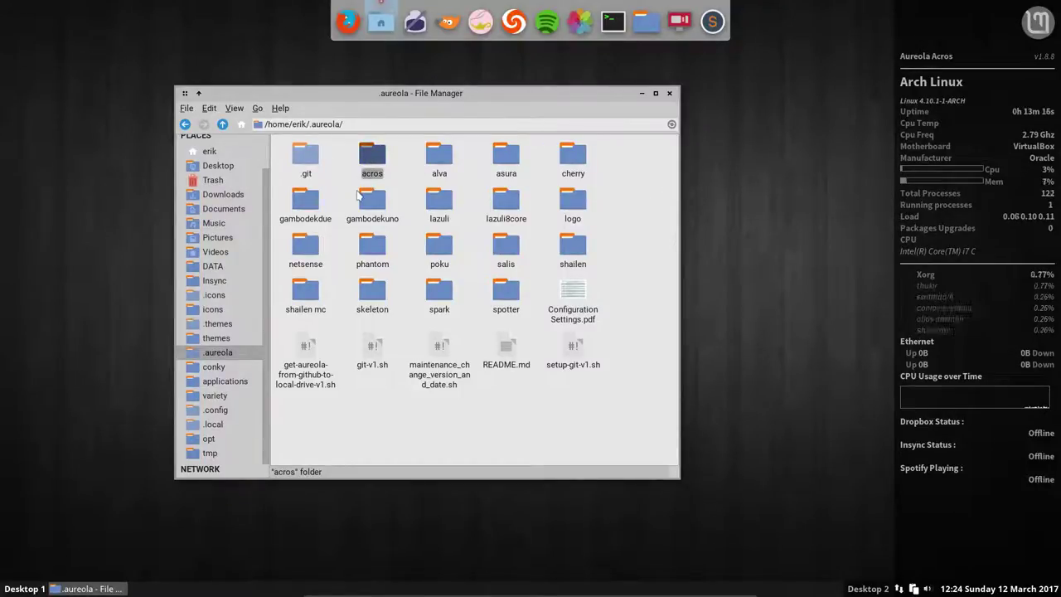
{"action": "key", "text": "ctrl+h"}
{"action": "left_click", "coordinate": [343, 161]}
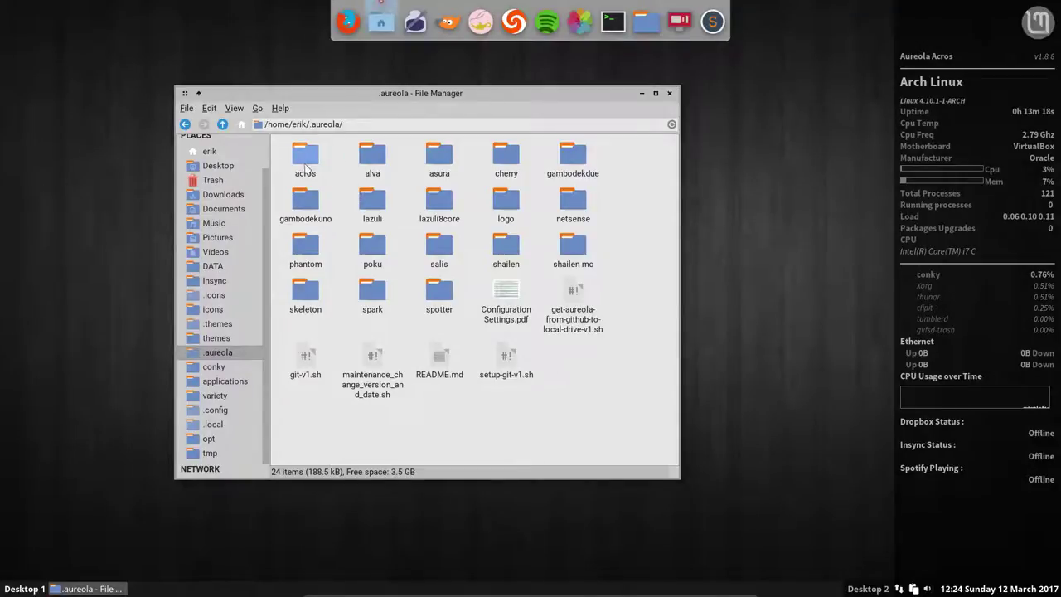
{"action": "left_click", "coordinate": [305, 166]}
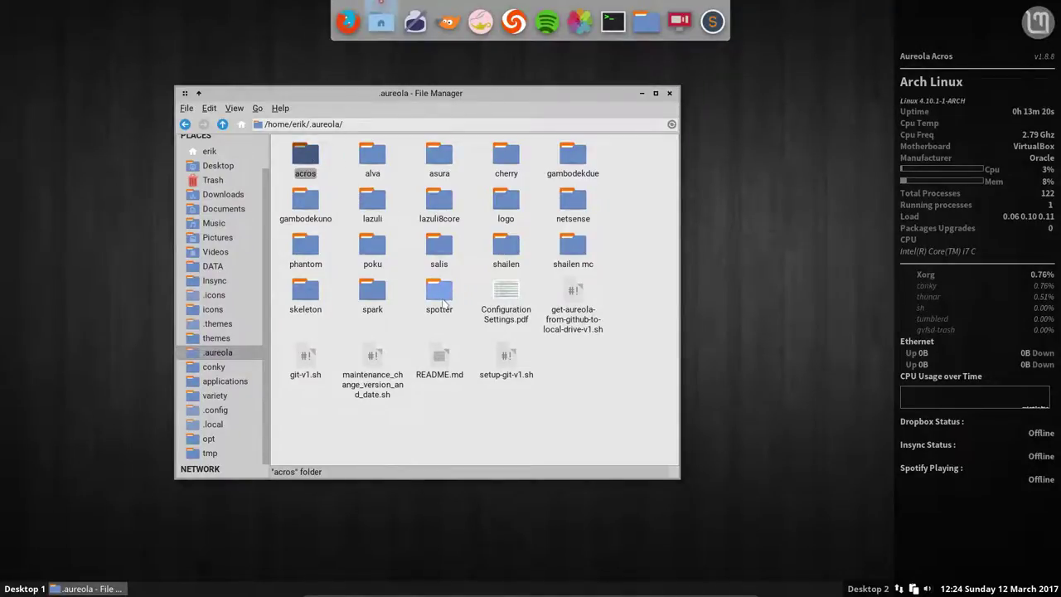
{"action": "left_click", "coordinate": [444, 301], "text": "shift"}
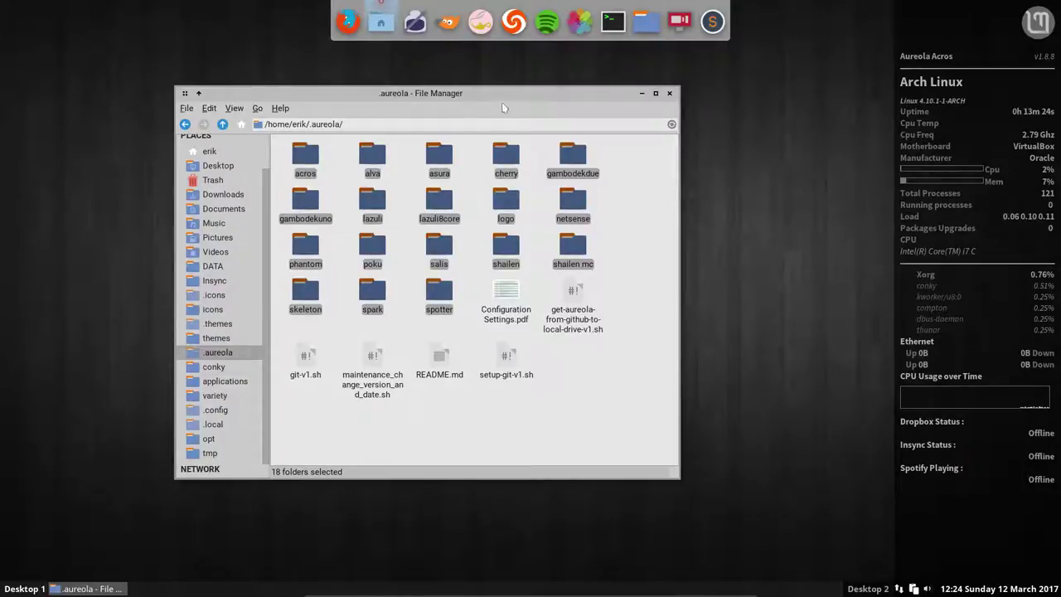
{"action": "left_click_drag", "start_coordinate": [502, 104], "coordinate": [457, 116]}
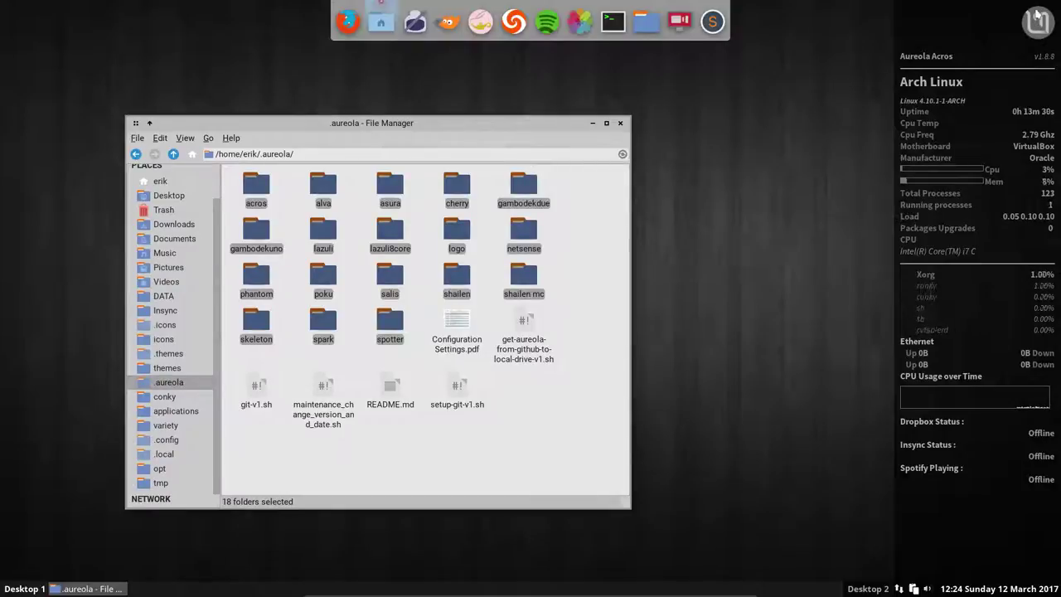
- In the Aureola conky config, change line 119's linuxmint to archlinux, save, and close Sublime Text
{"action": "right_click", "coordinate": [677, 335]}
{"action": "mouse_move", "coordinate": [704, 394]}
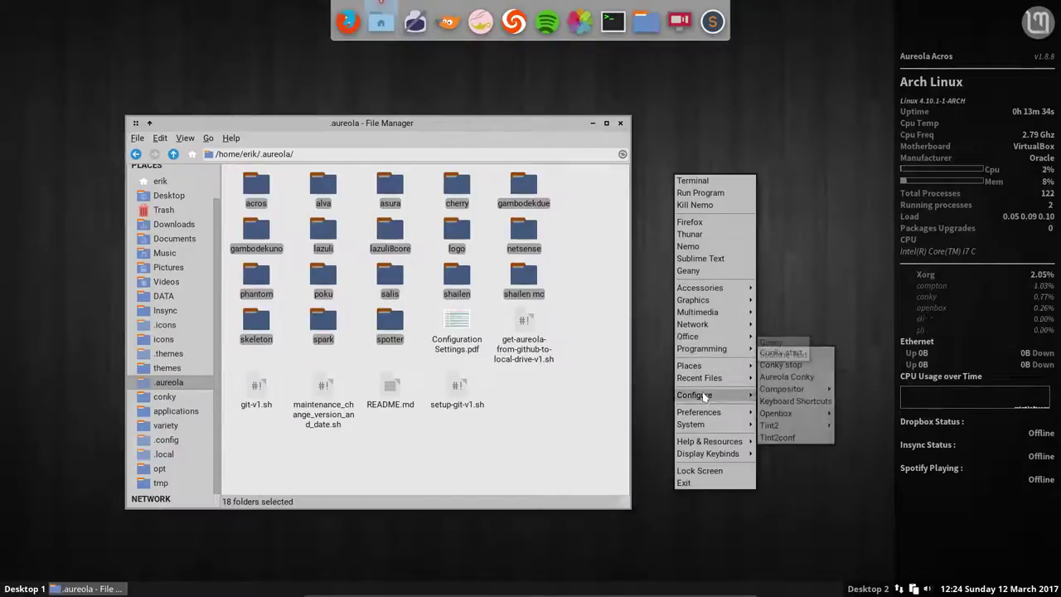
{"action": "left_click", "coordinate": [802, 381]}
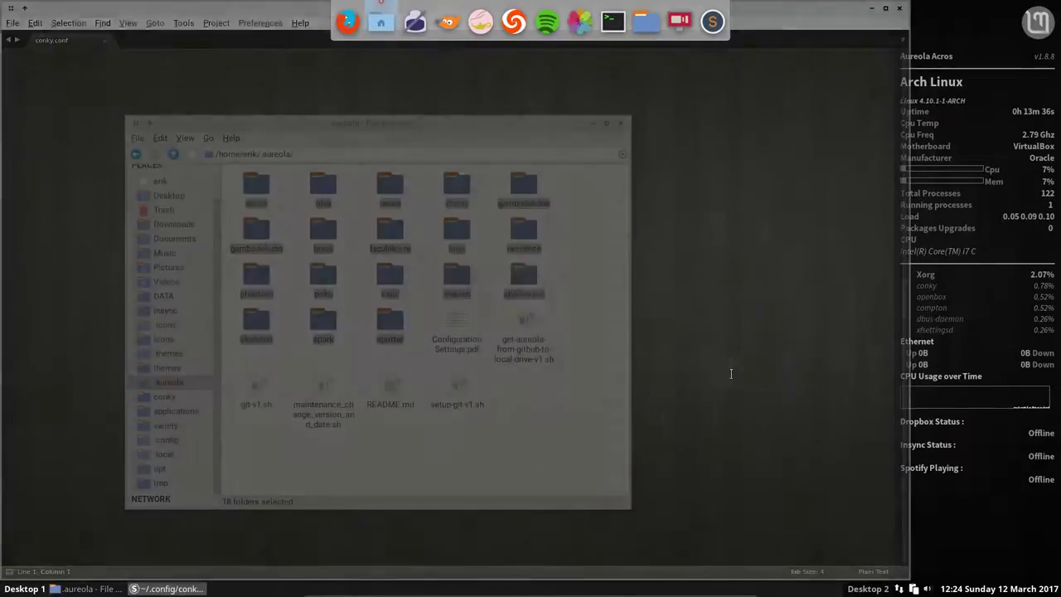
{"action": "scroll", "coordinate": [358, 339], "scroll_direction": "down", "scroll_amount": 2}
{"action": "scroll", "coordinate": [358, 339], "scroll_direction": "up", "scroll_amount": 15}
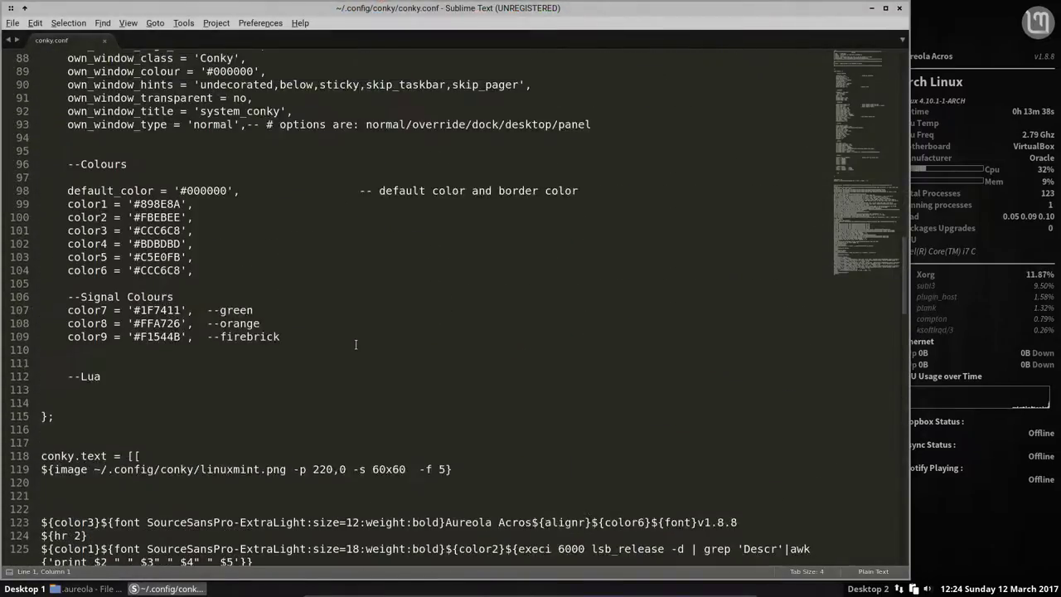
{"action": "double_click", "coordinate": [226, 470]}
{"action": "type", "text": "archlinux"}
{"action": "key", "text": "ctrl+s"}
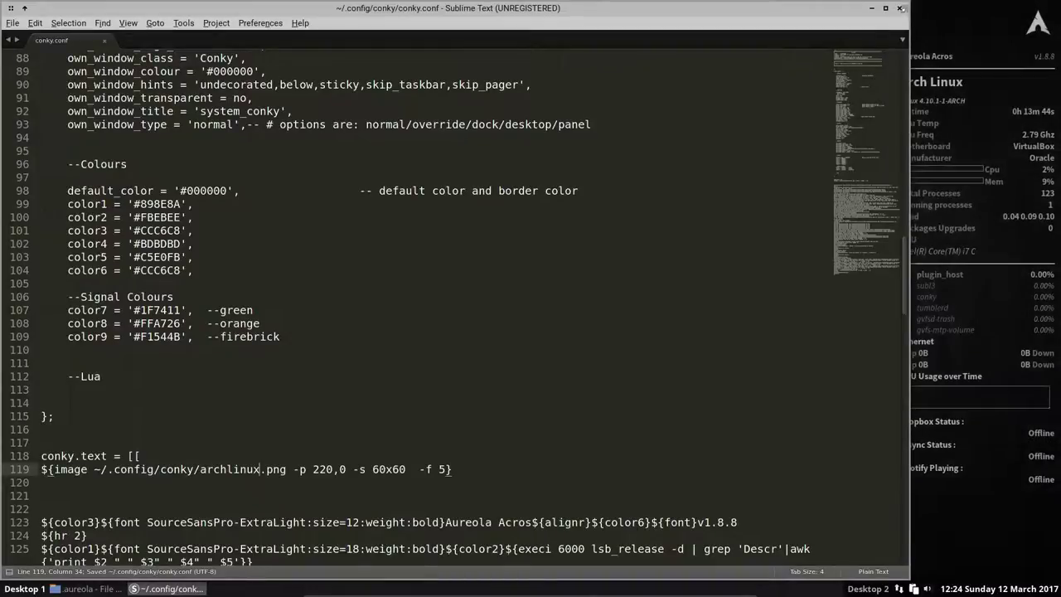
{"action": "left_click", "coordinate": [899, 8]}
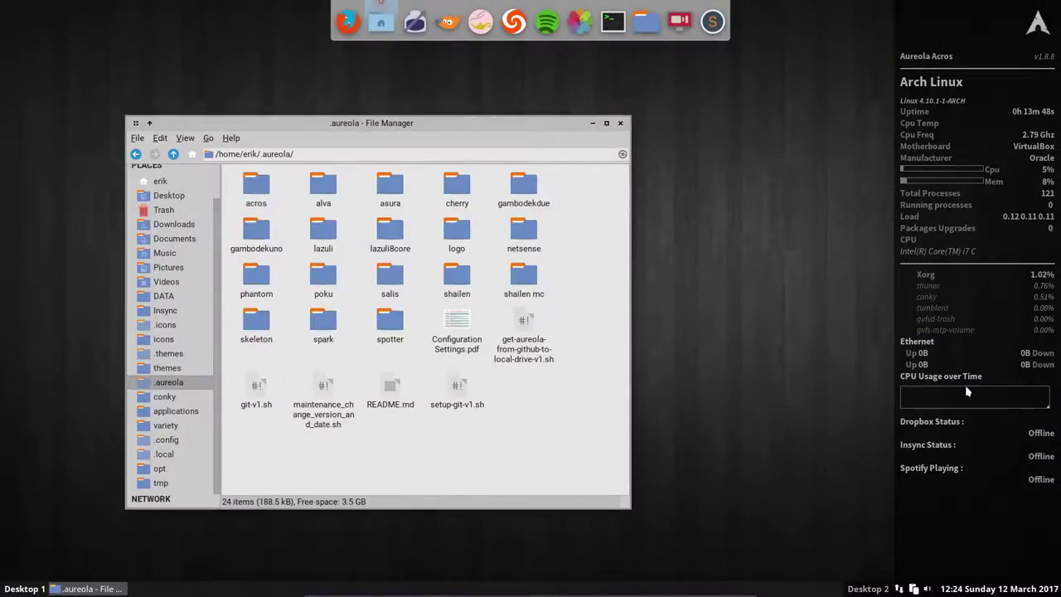
- Open the logo folder and browse archlabs-gold.png, archlabs-silver.png, budgie-mono.png and budgie.png
{"action": "left_click", "coordinate": [455, 234]}
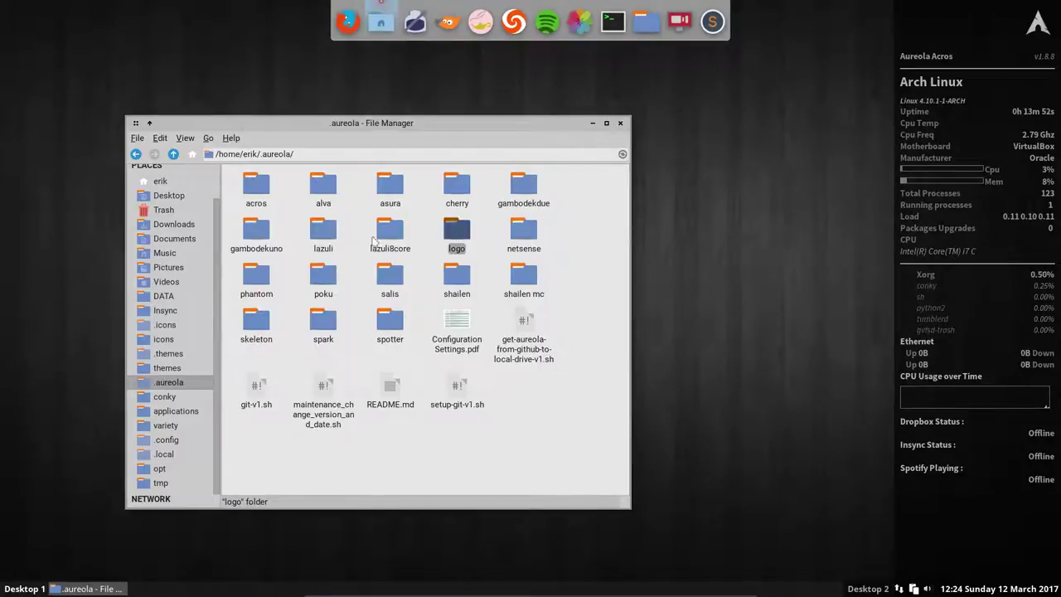
{"action": "double_click", "coordinate": [458, 233]}
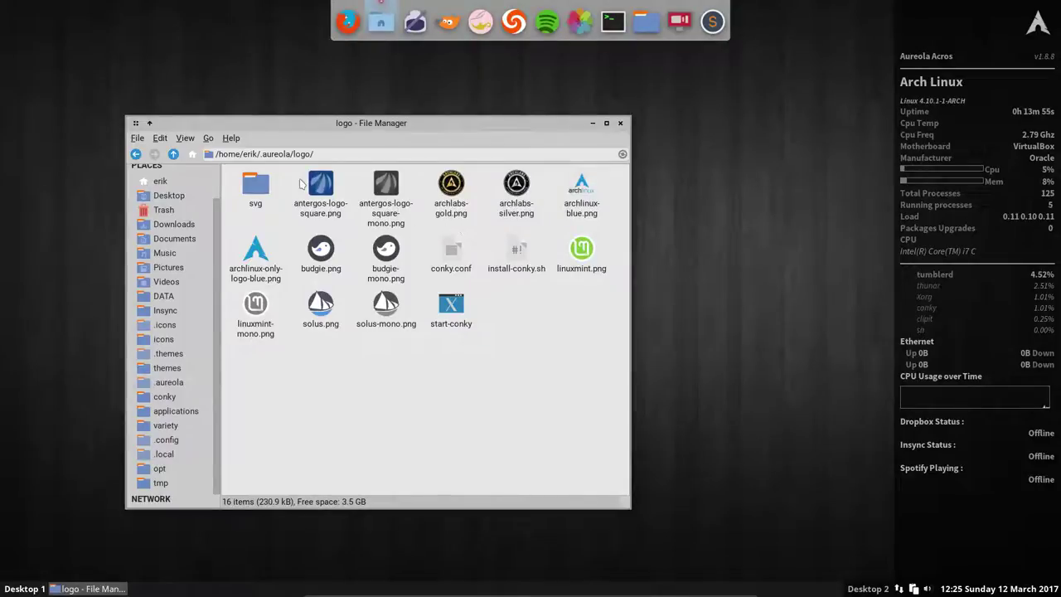
{"action": "left_click", "coordinate": [455, 195]}
{"action": "left_click", "coordinate": [516, 191]}
{"action": "left_click", "coordinate": [392, 254]}
{"action": "left_click", "coordinate": [334, 252]}
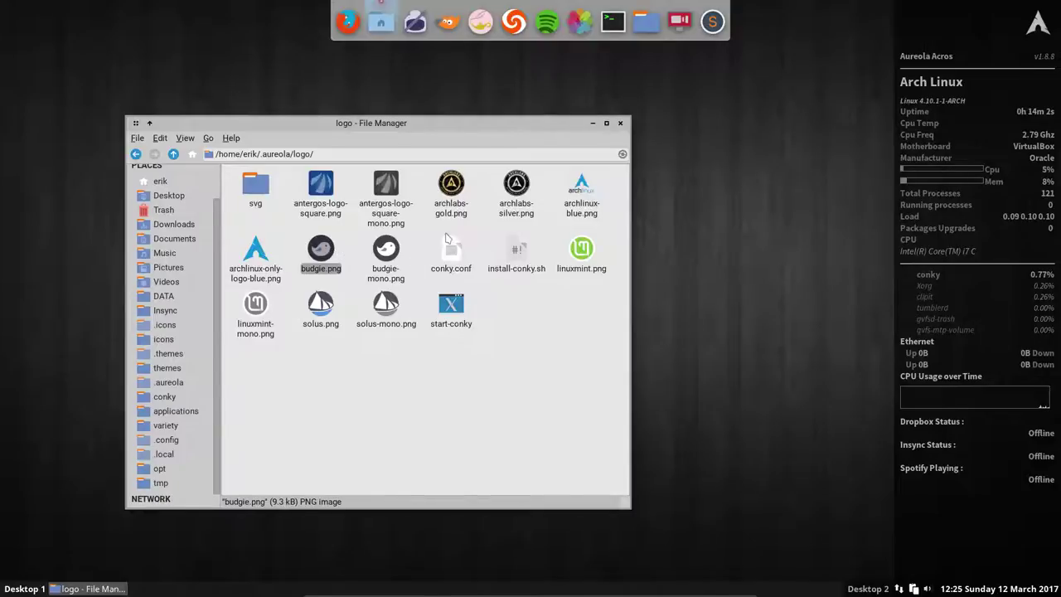
- Open a terminal in the logo folder and enter ./install-conky.sh using Tab completion
{"action": "right_click", "coordinate": [509, 326]}
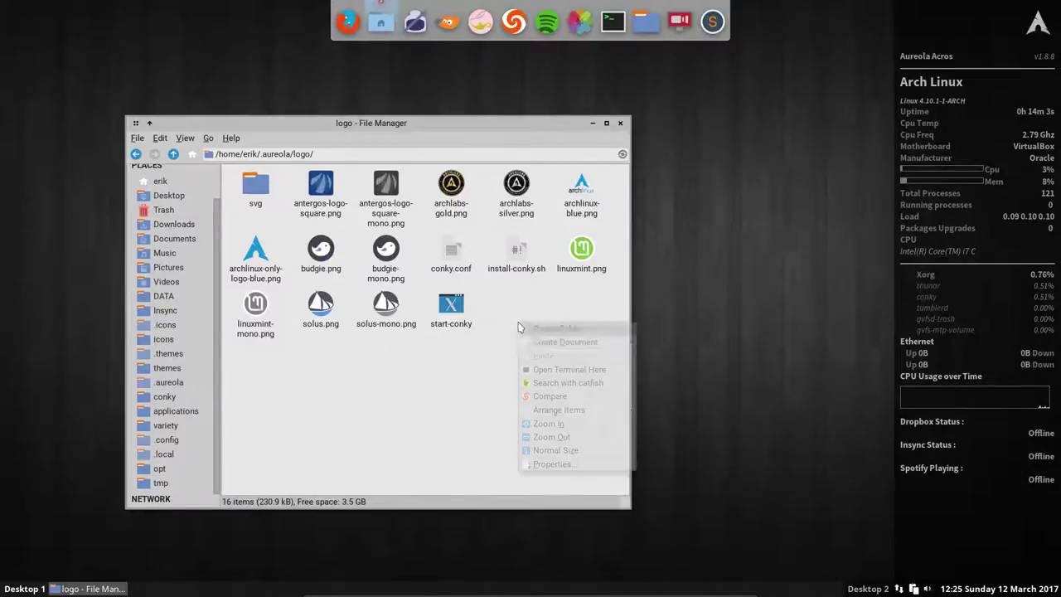
{"action": "left_click", "coordinate": [547, 370]}
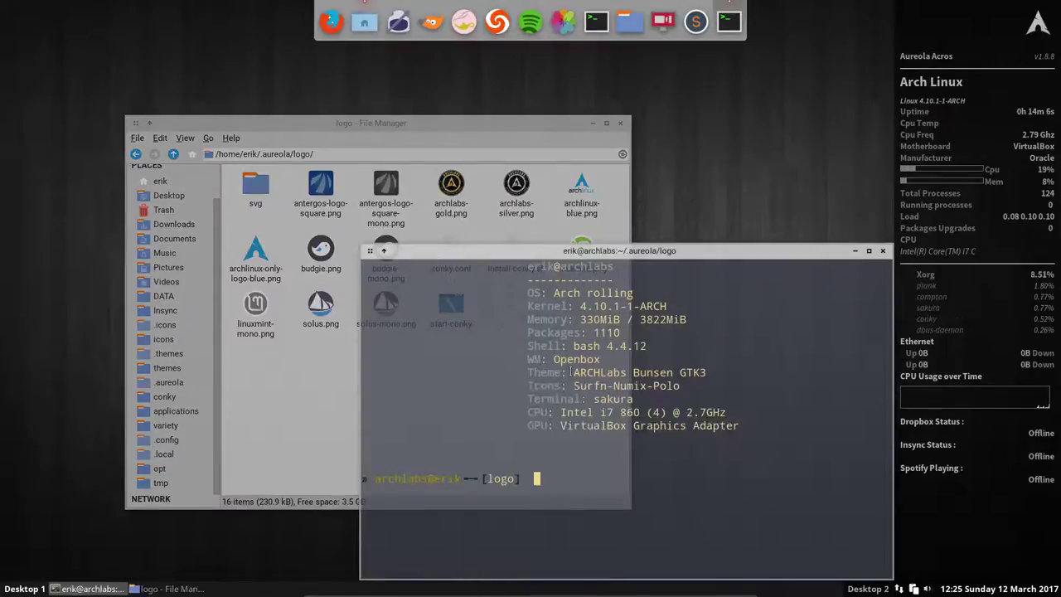
{"action": "type", "text": "./g"}
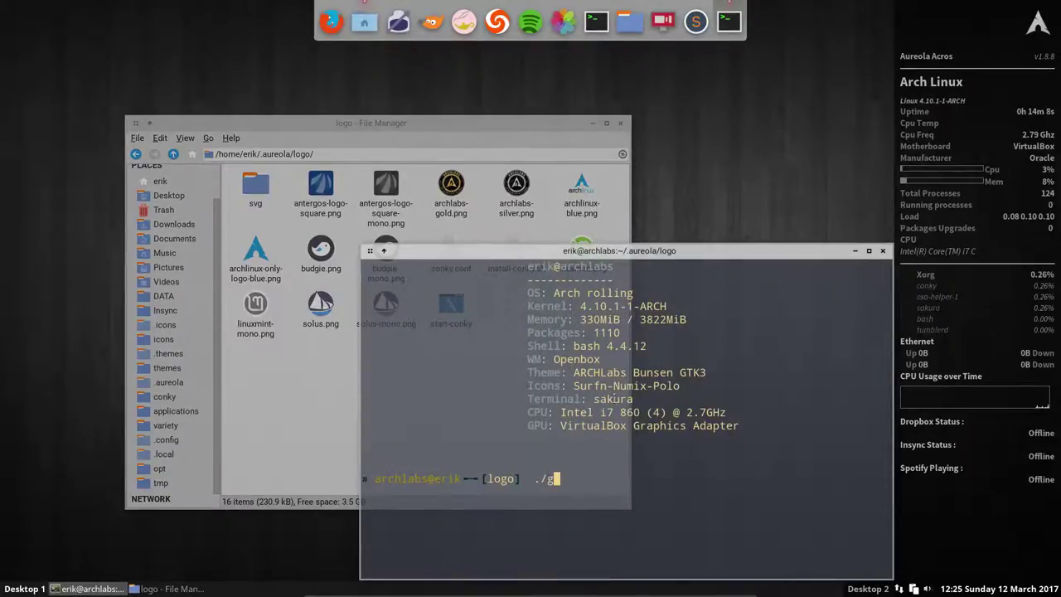
{"action": "left_click_drag", "start_coordinate": [594, 399], "coordinate": [633, 399]}
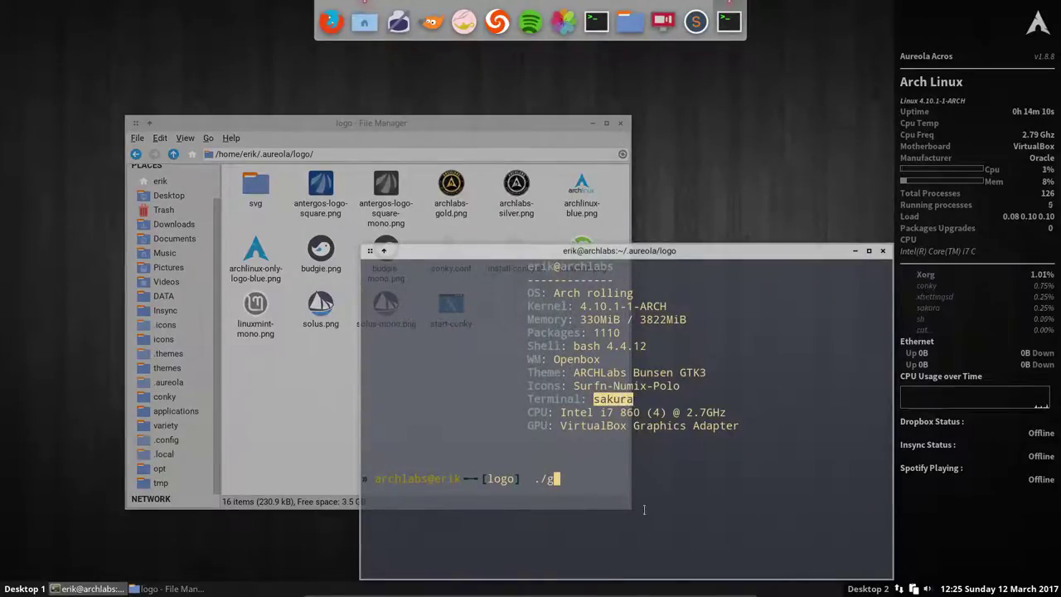
{"action": "left_click", "coordinate": [598, 487]}
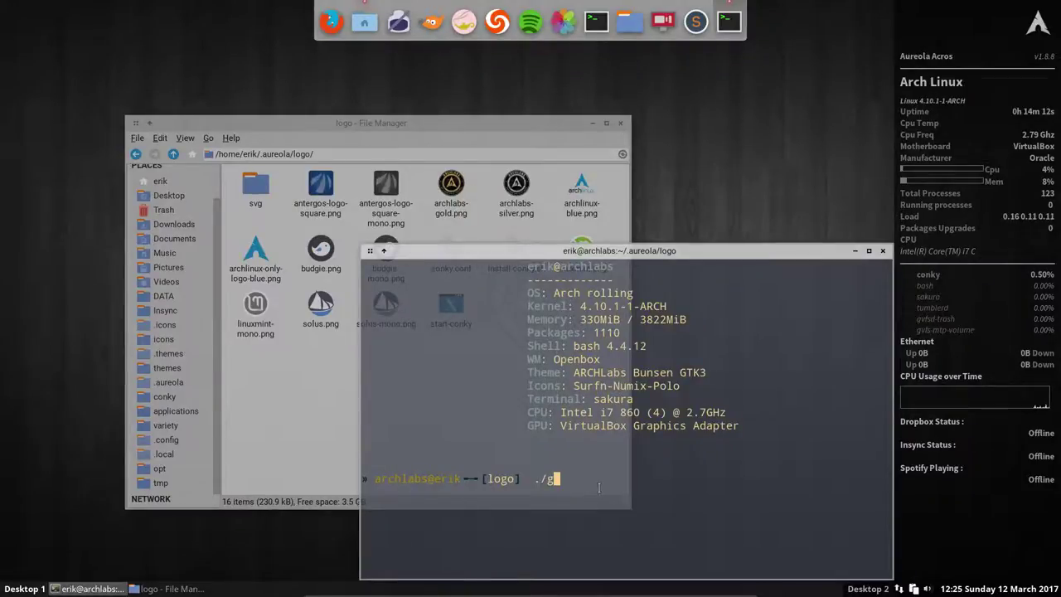
{"action": "key", "text": "BackSpace"}
{"action": "type", "text": "inst"}
{"action": "key", "text": "Tab"}
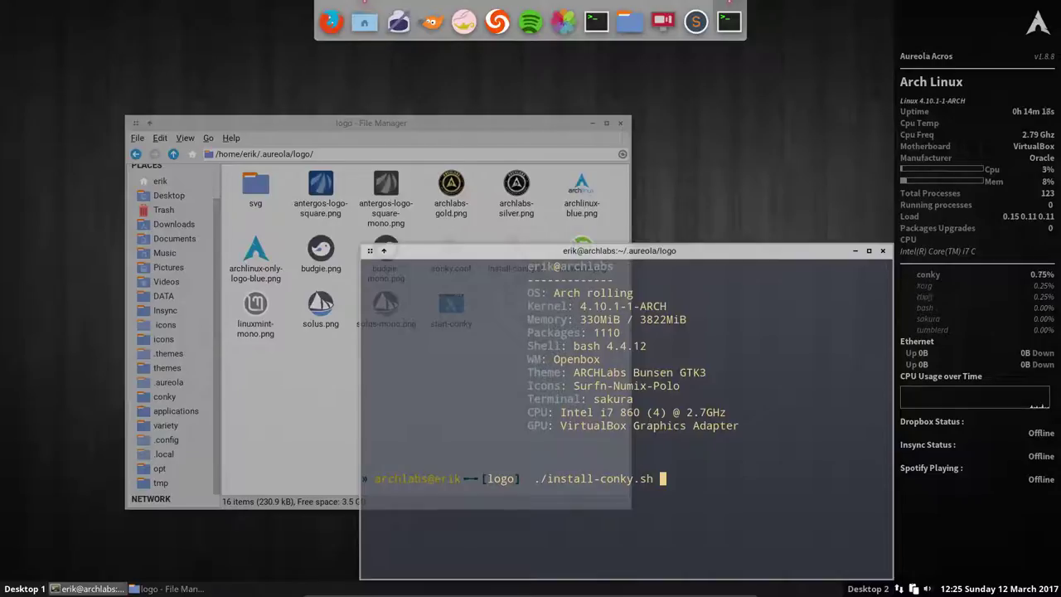
- Run install-conky.sh, answer y to continue, and close the terminal
{"action": "key", "text": "Return"}
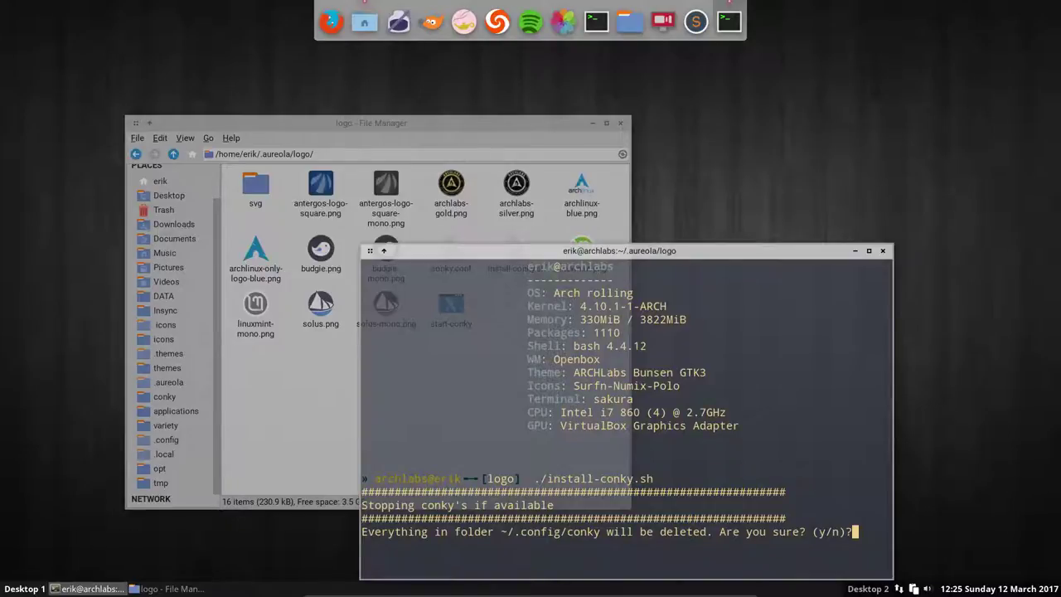
{"action": "type", "text": "y"}
{"action": "key", "text": "Return"}
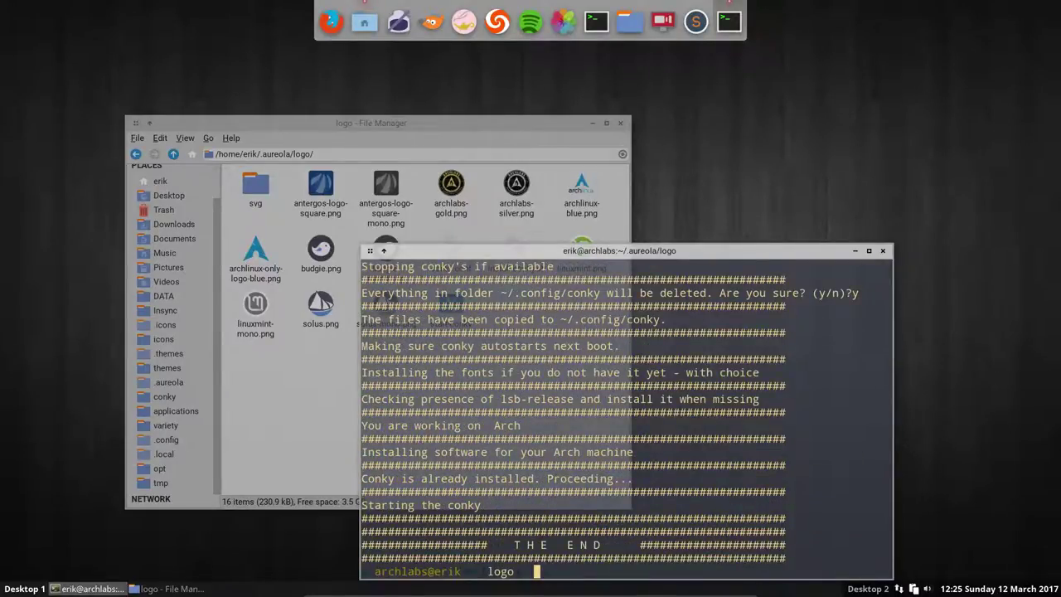
{"action": "left_click", "coordinate": [883, 250]}
- Close the old file manager and reopen it on /home/erik
{"action": "left_click", "coordinate": [618, 124]}
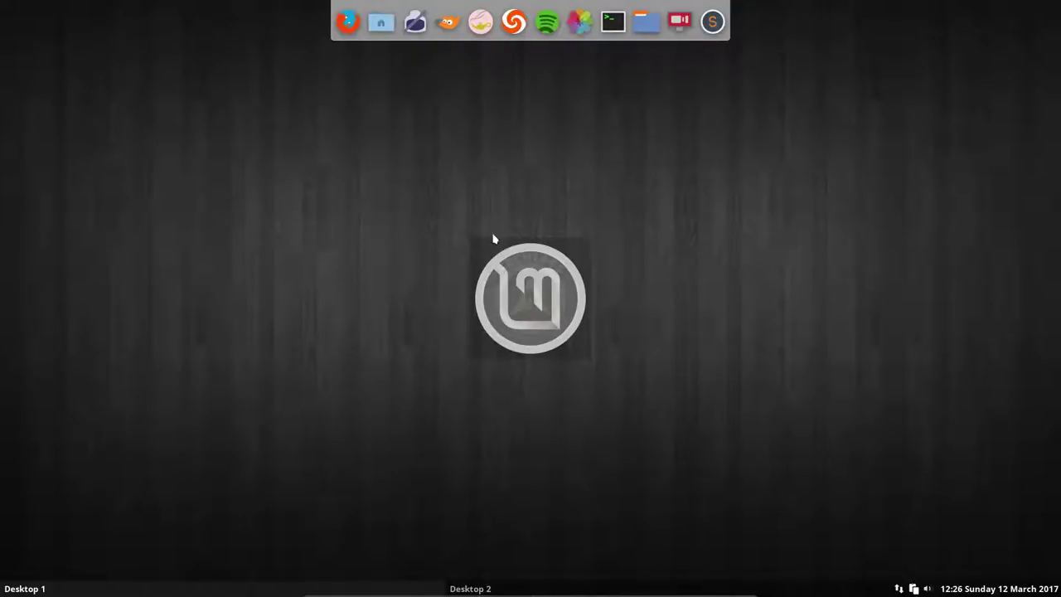
{"action": "left_click", "coordinate": [380, 23]}
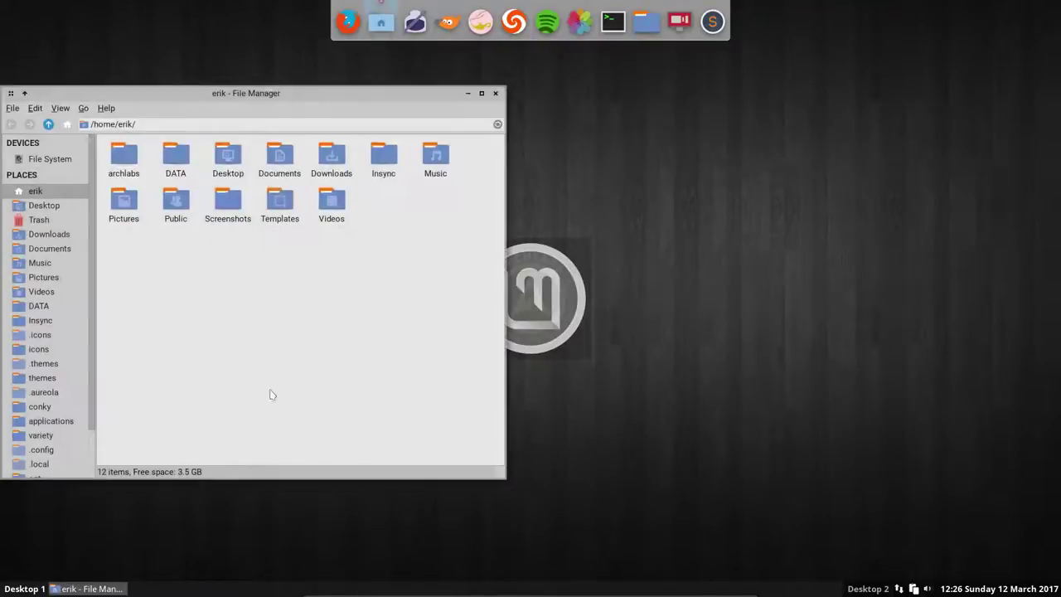
- Go to .aureola from the sidebar and look over the shailen, cherry and spotter folders
{"action": "scroll", "coordinate": [40, 426], "scroll_direction": "down", "scroll_amount": 2}
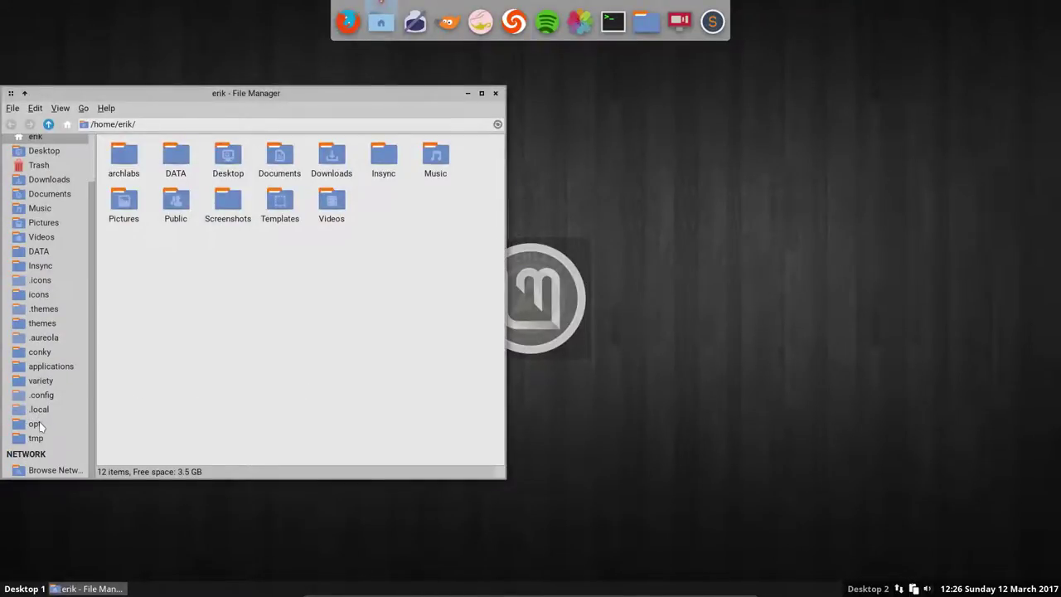
{"action": "left_click", "coordinate": [41, 338]}
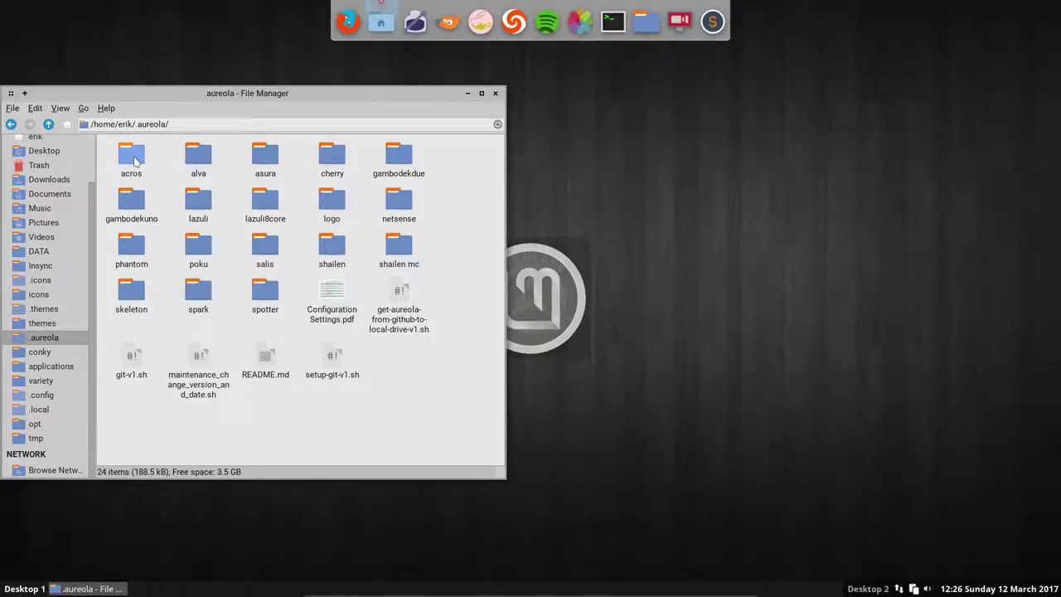
{"action": "left_click", "coordinate": [327, 244]}
{"action": "left_click", "coordinate": [332, 159]}
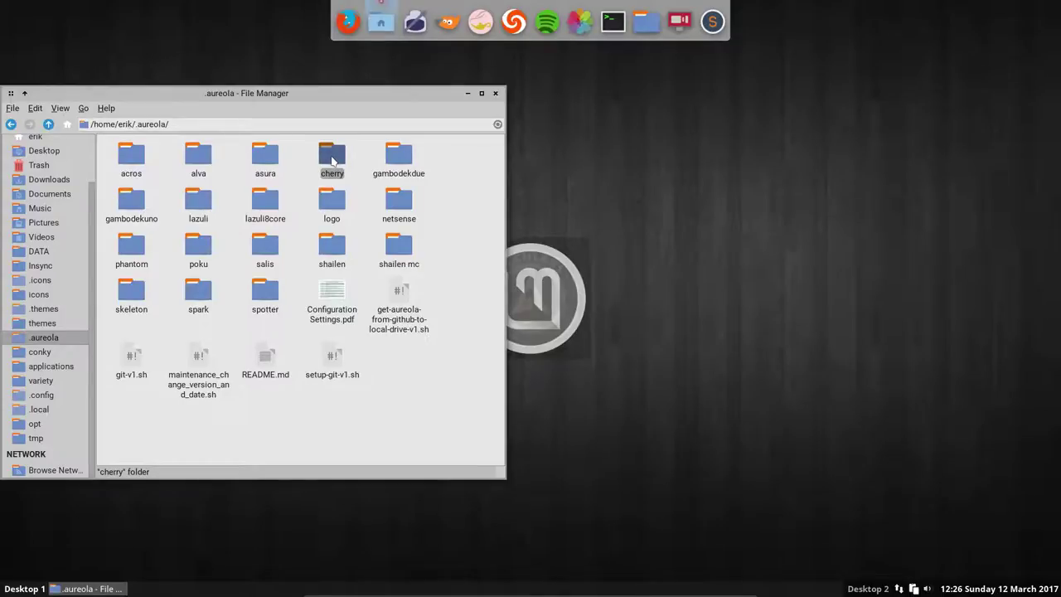
{"action": "left_click", "coordinate": [266, 296]}
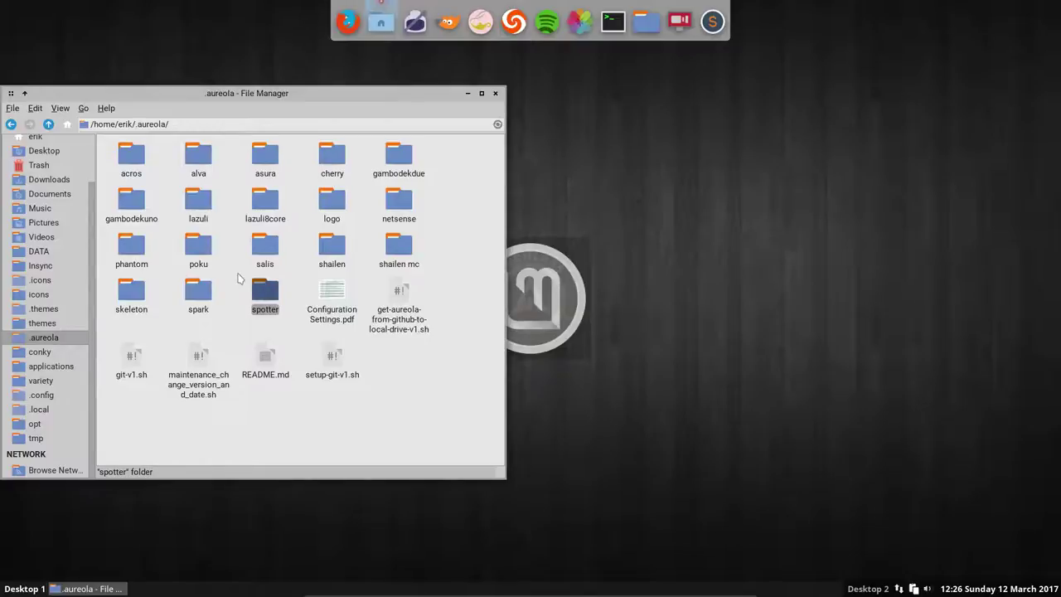
- Open the acros folder and start a terminal there
{"action": "left_click", "coordinate": [139, 160]}
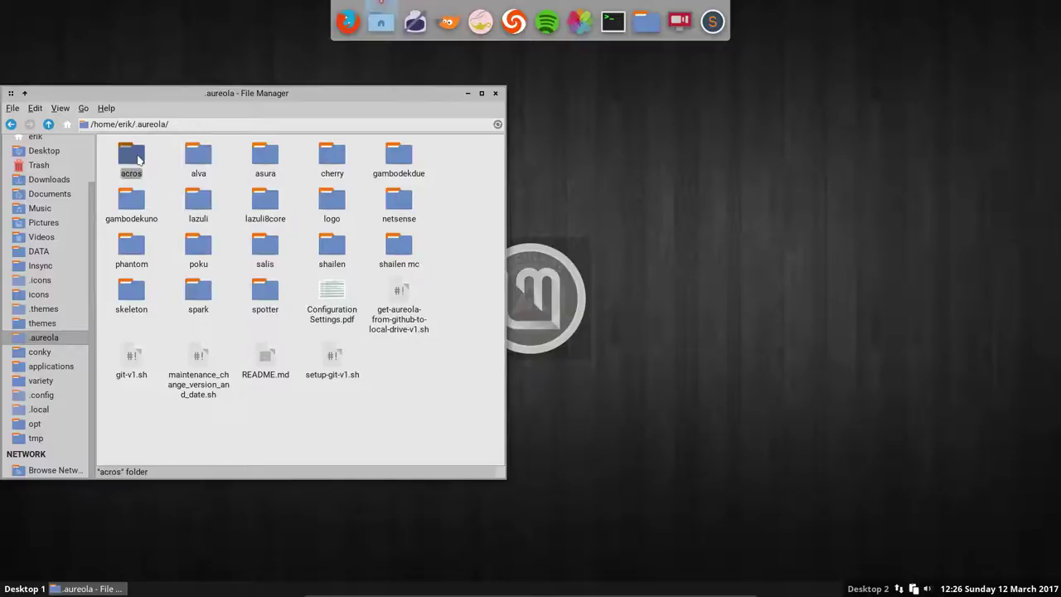
{"action": "double_click", "coordinate": [138, 160]}
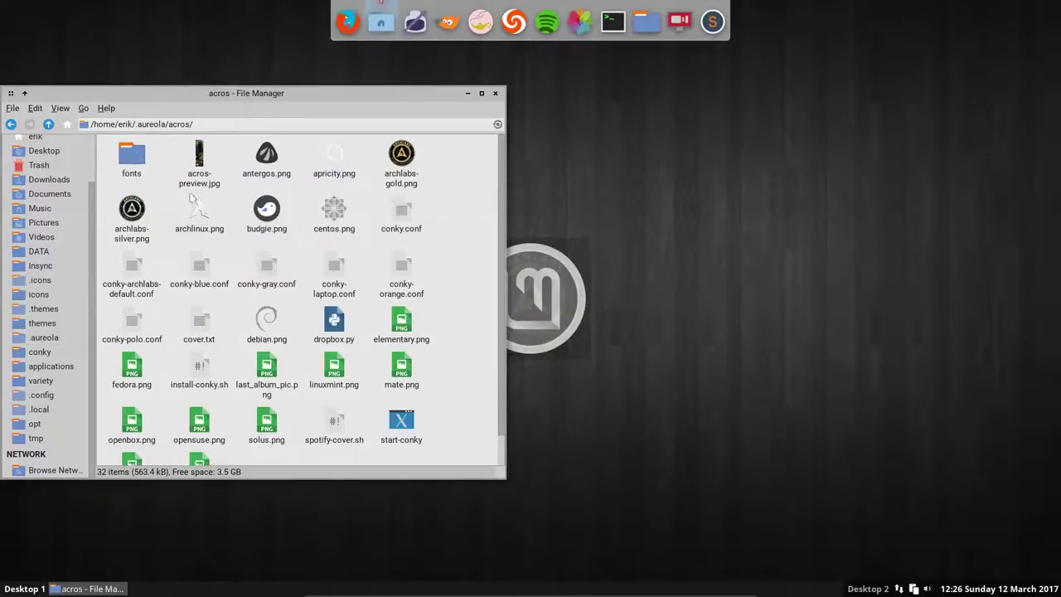
{"action": "right_click", "coordinate": [463, 241]}
{"action": "left_click", "coordinate": [516, 287]}
- Run ./install-conky.sh for Acros, answer y and submit the password to finish installing
{"action": "type", "text": "./install-conky.sh"}
{"action": "key", "text": "Return"}
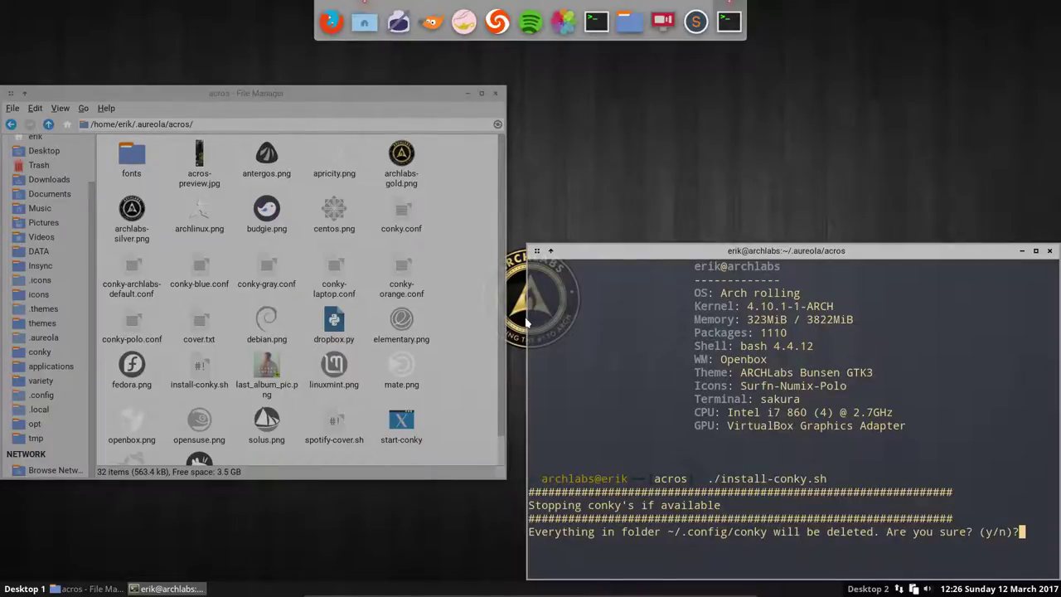
{"action": "type", "text": "y"}
{"action": "key", "text": "Return"}
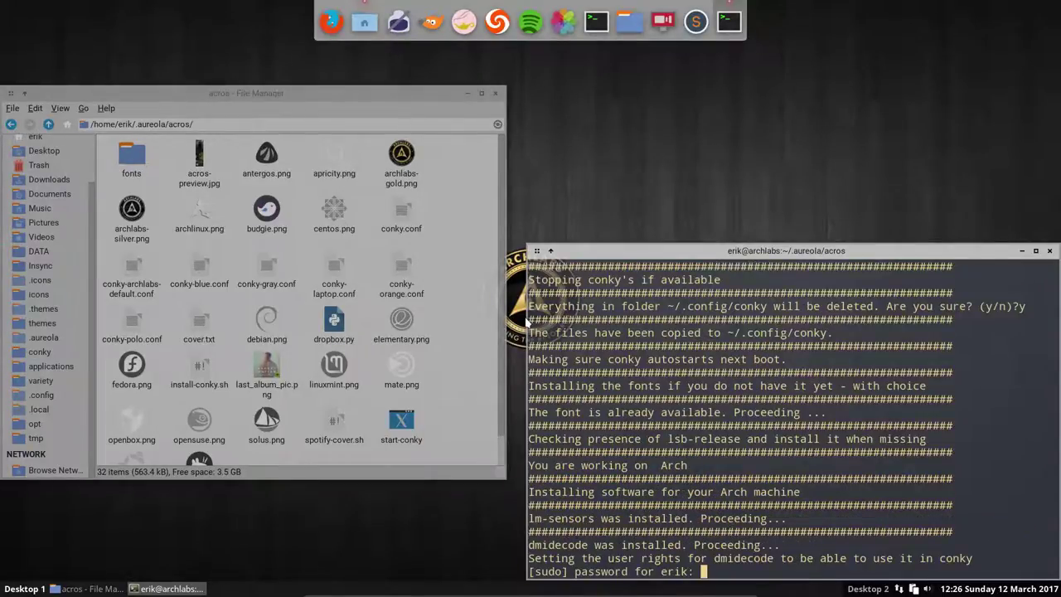
{"action": "key", "text": "Return"}
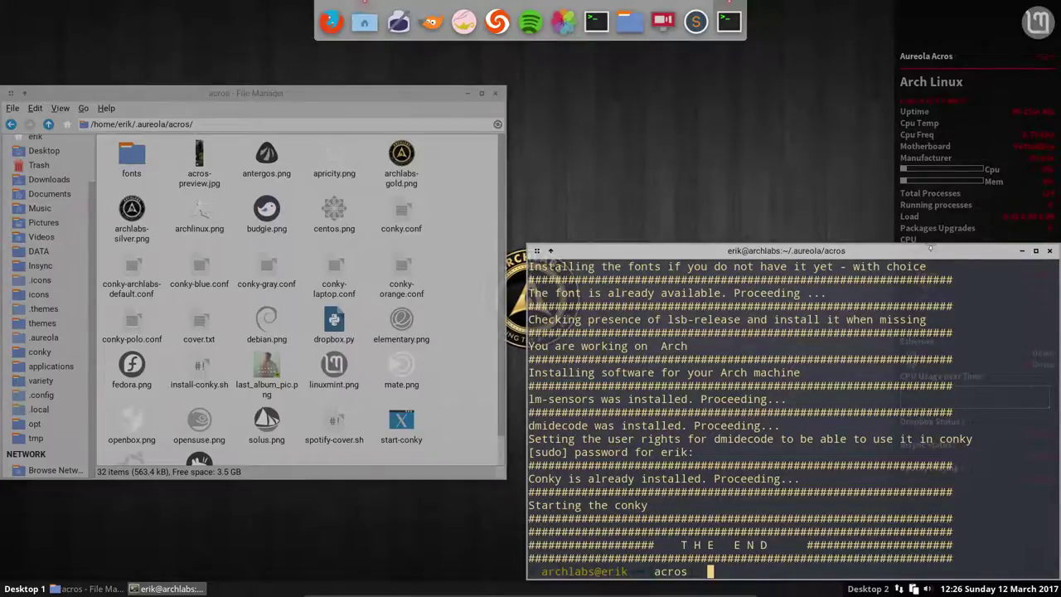
- Move the finished install terminal aside, highlight the dmidecode output, and close it
{"action": "left_click_drag", "start_coordinate": [926, 247], "coordinate": [653, 169]}
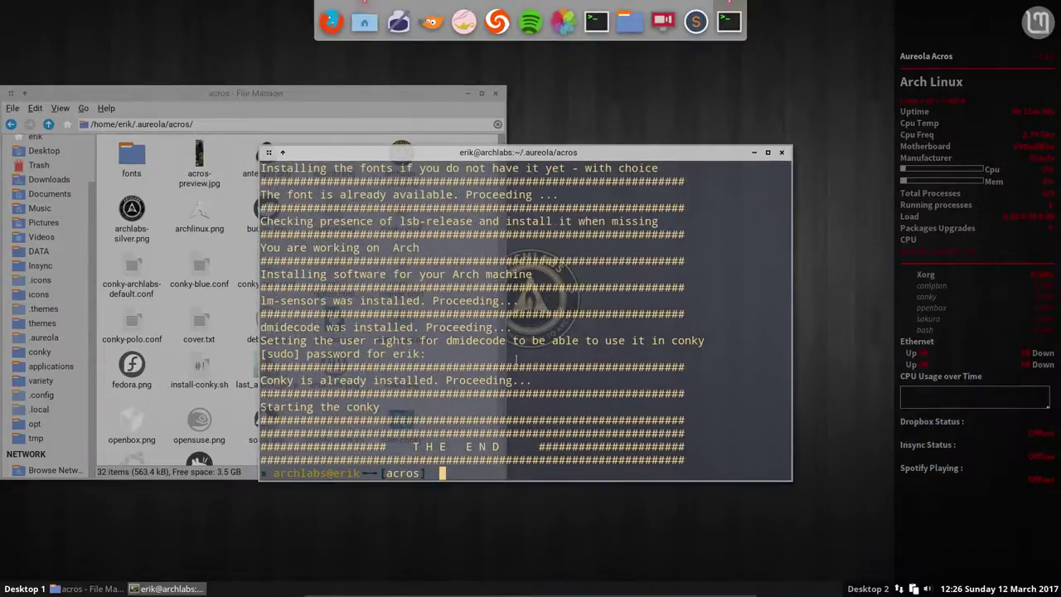
{"action": "left_click_drag", "start_coordinate": [439, 340], "coordinate": [505, 340]}
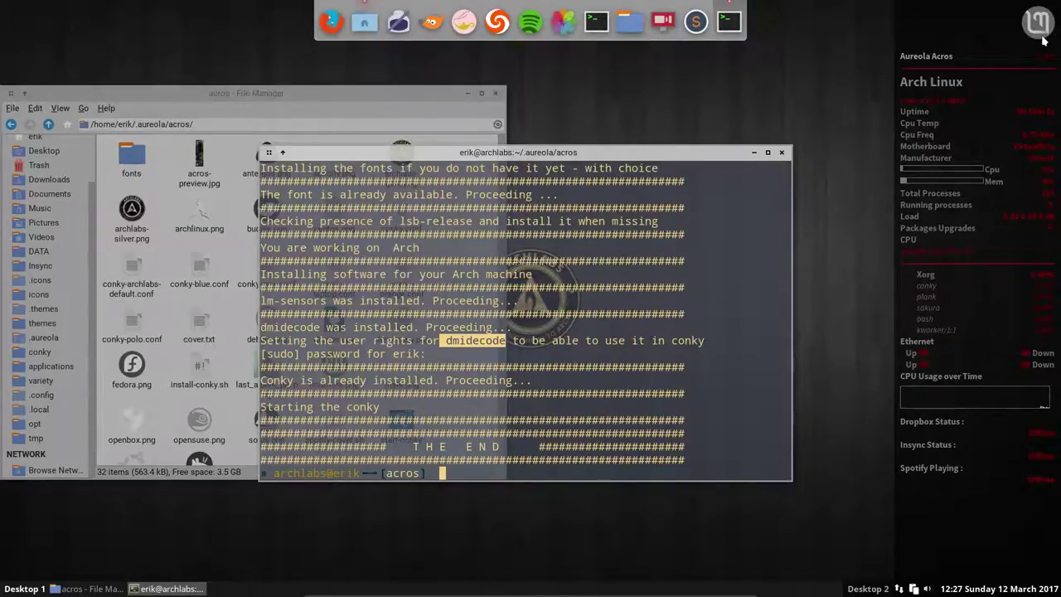
{"action": "left_click_drag", "start_coordinate": [735, 154], "coordinate": [662, 139]}
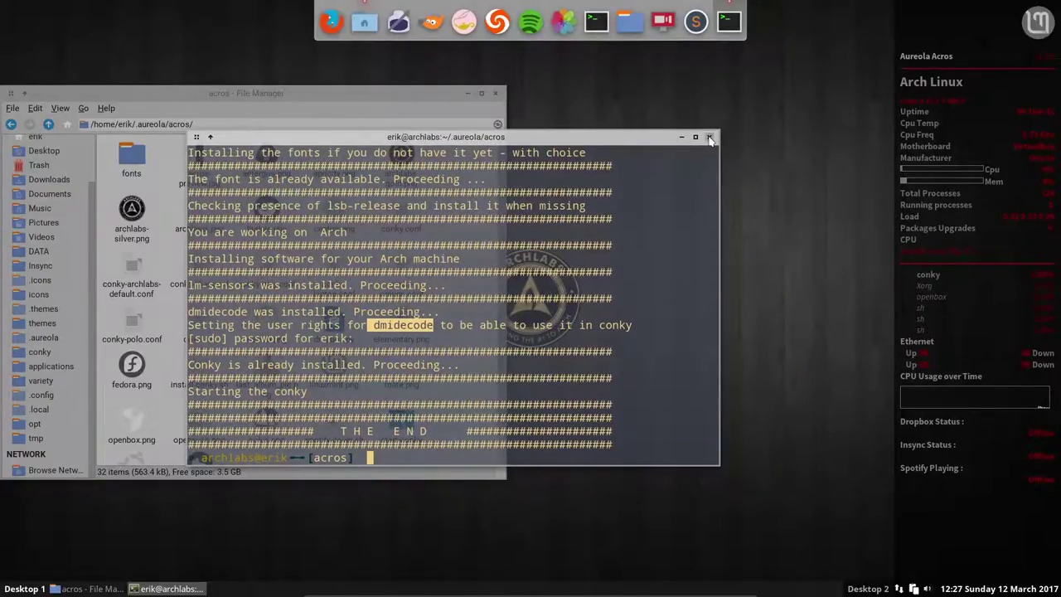
{"action": "left_click", "coordinate": [710, 139]}
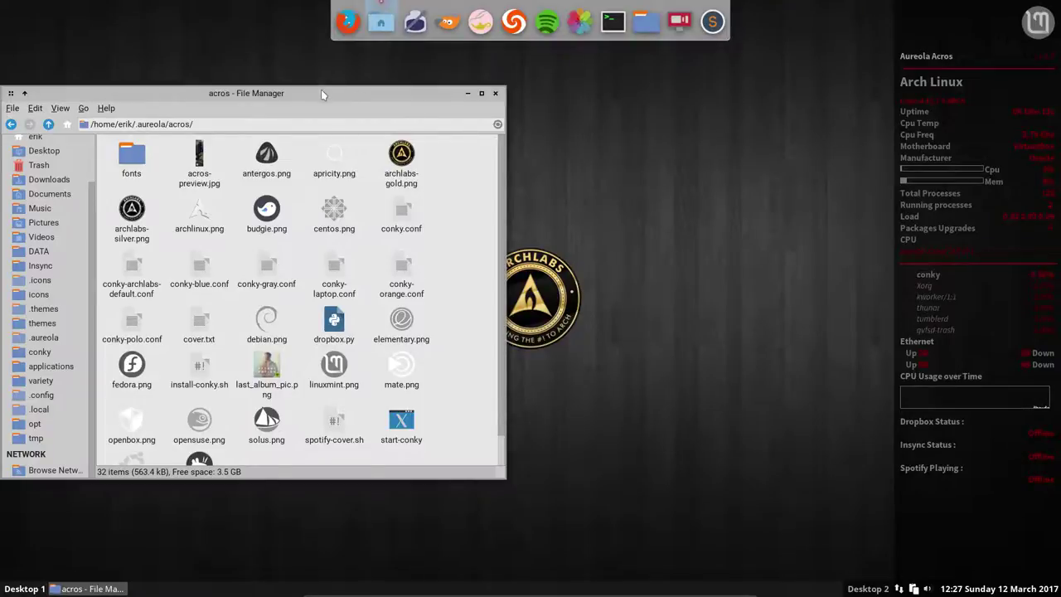
- Flip between the first and second desktops, then take Thunar from acros up to .aureola
{"action": "left_click_drag", "start_coordinate": [316, 94], "coordinate": [666, 471]}
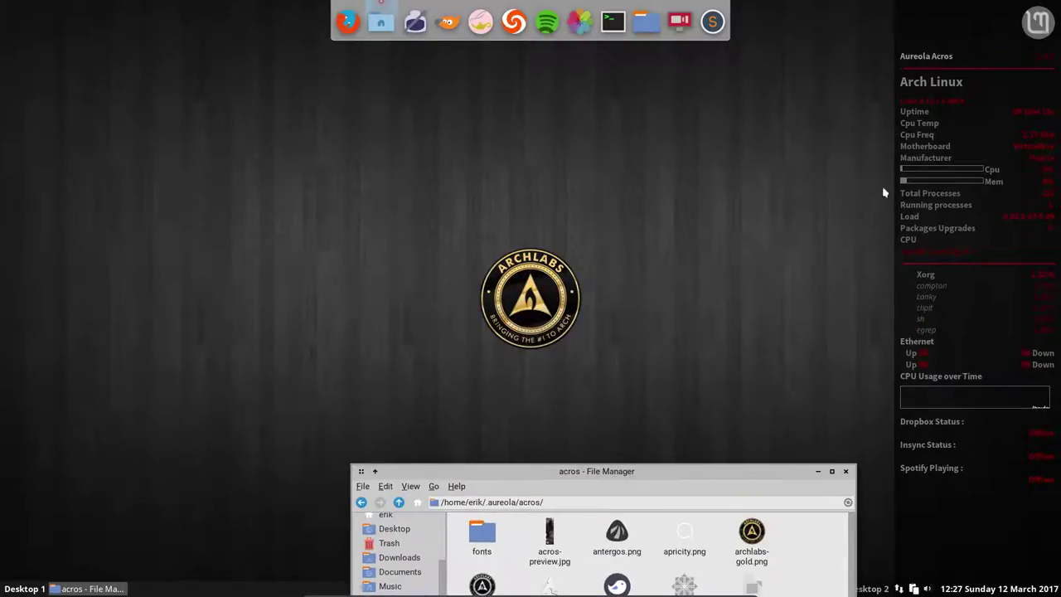
{"action": "key", "text": "ctrl+alt+Right"}
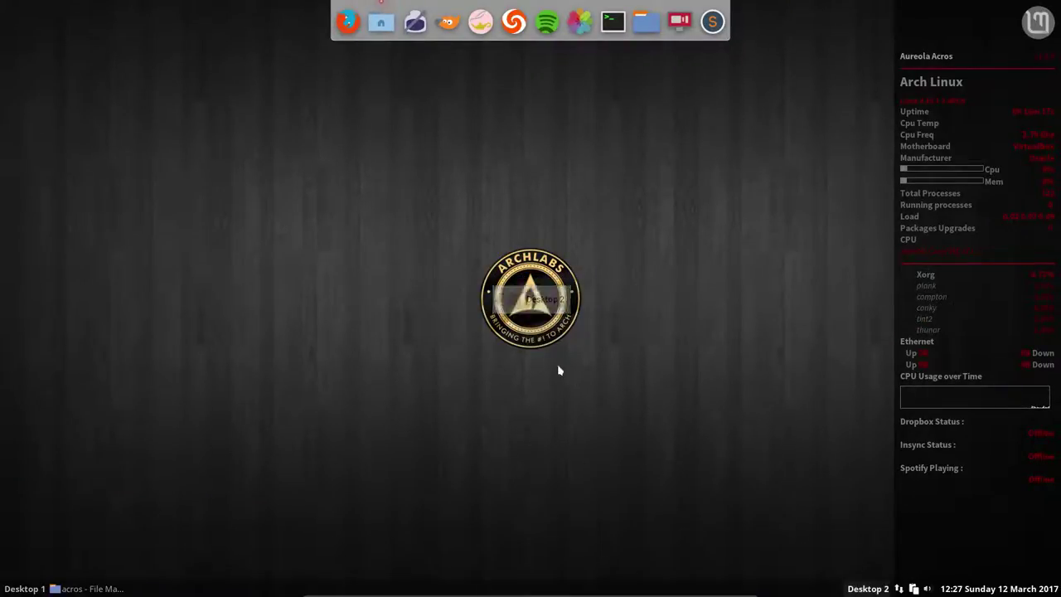
{"action": "key", "text": "ctrl+alt+Left"}
{"action": "key", "text": "ctrl+alt+Right"}
{"action": "key", "text": "ctrl+alt+Left"}
{"action": "key", "text": "ctrl+alt+Right"}
{"action": "key", "text": "ctrl+alt+Left"}
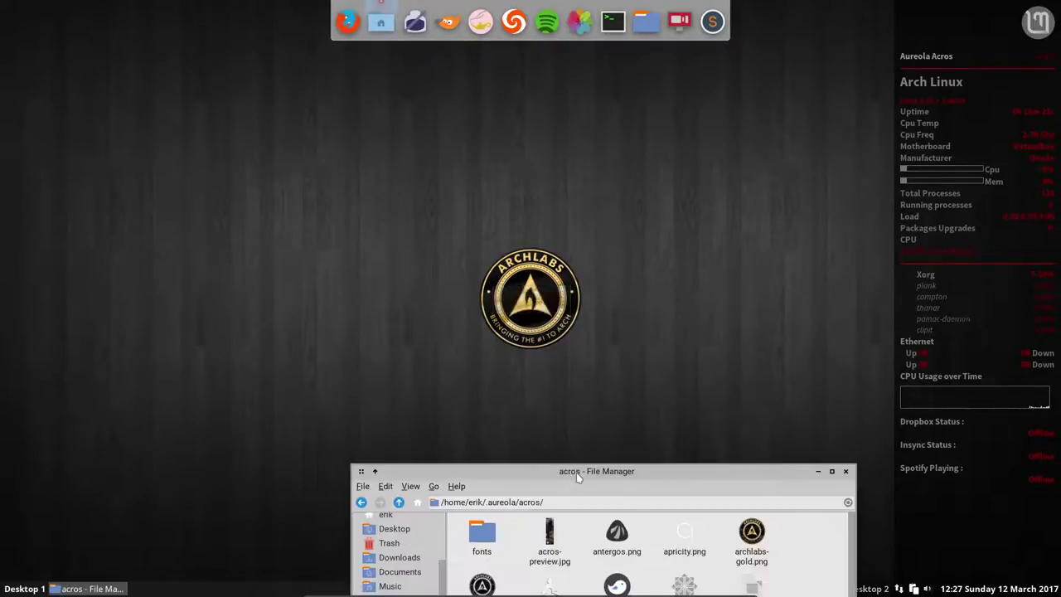
{"action": "left_click_drag", "start_coordinate": [569, 466], "coordinate": [302, 88]}
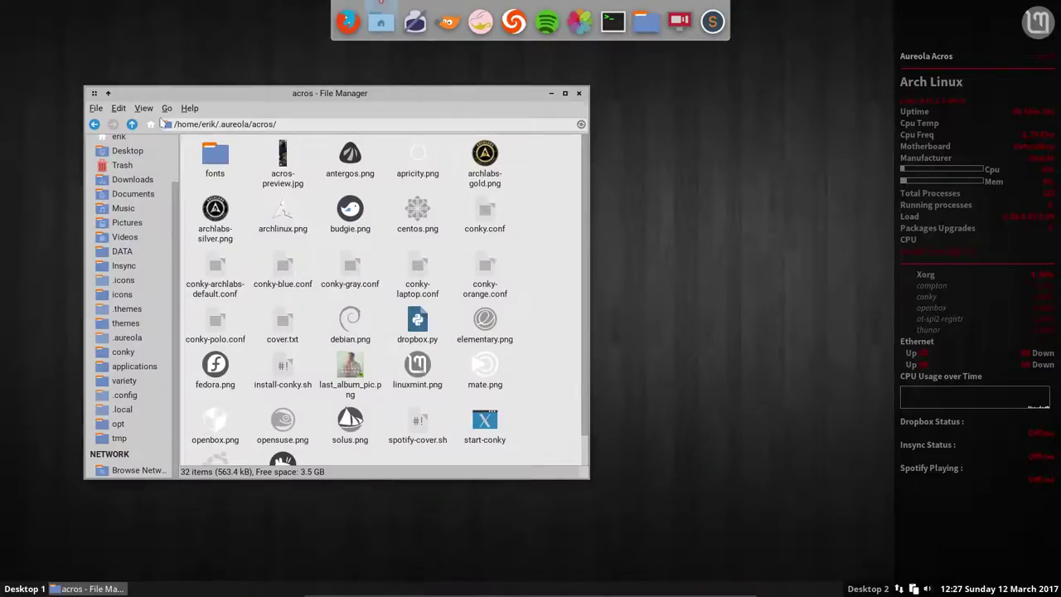
{"action": "left_click", "coordinate": [134, 125]}
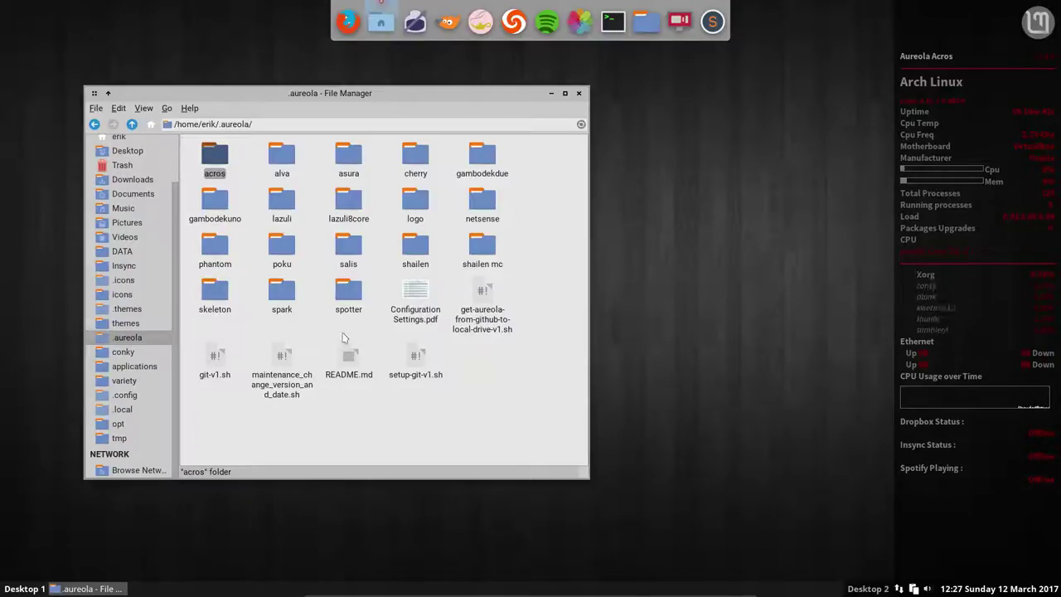
{"action": "double_click", "coordinate": [227, 170]}
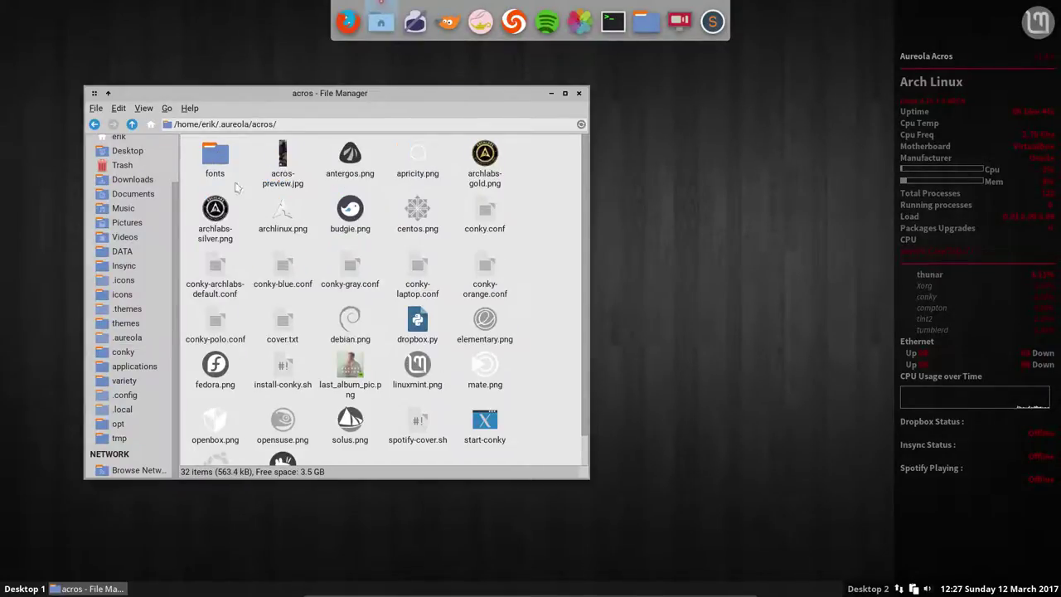
{"action": "left_click", "coordinate": [284, 273]}
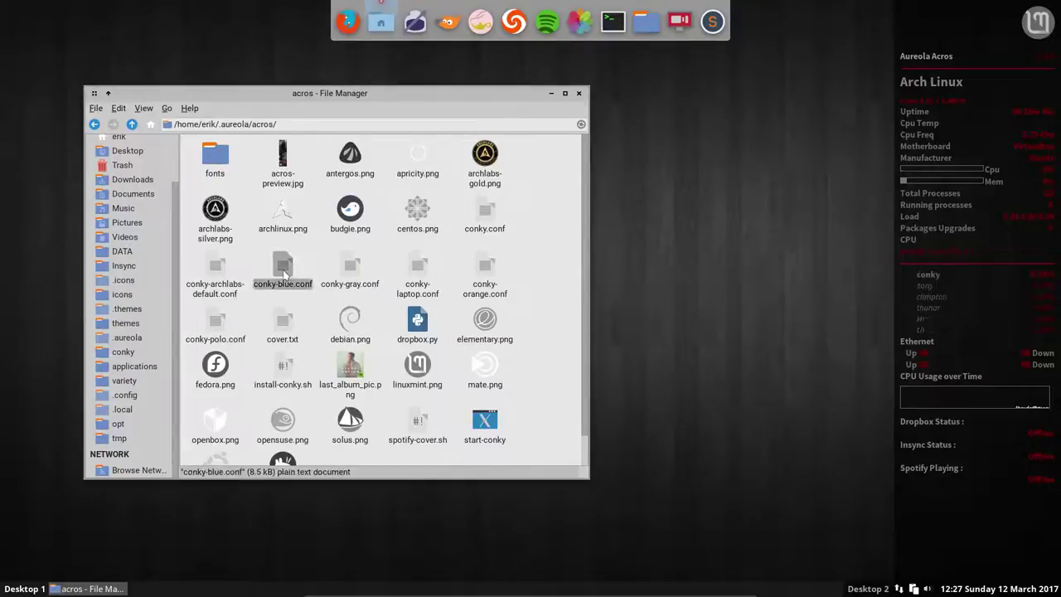
{"action": "left_click", "coordinate": [346, 274]}
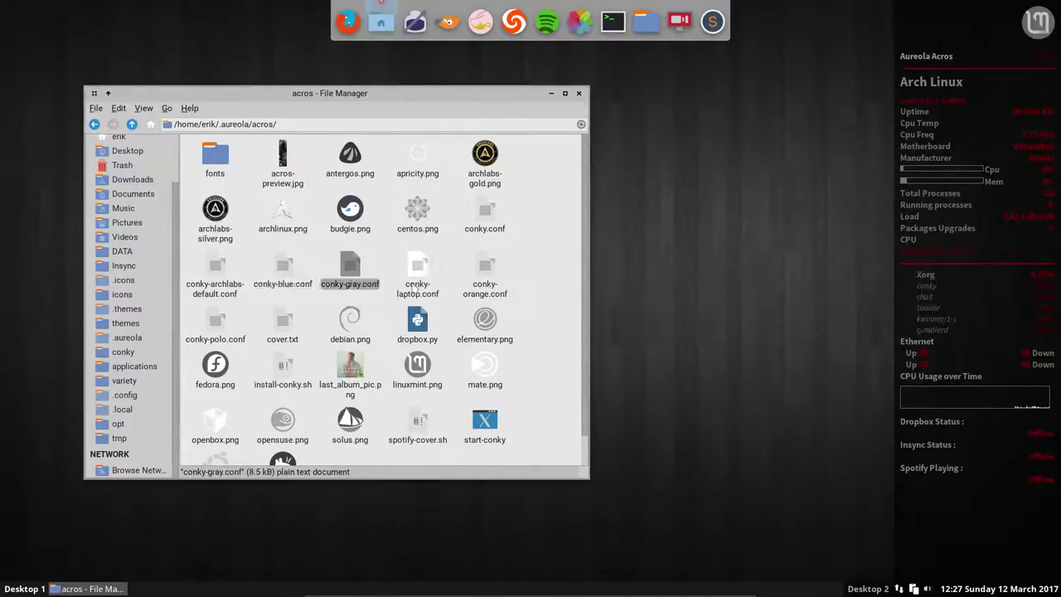
{"action": "left_click", "coordinate": [417, 282]}
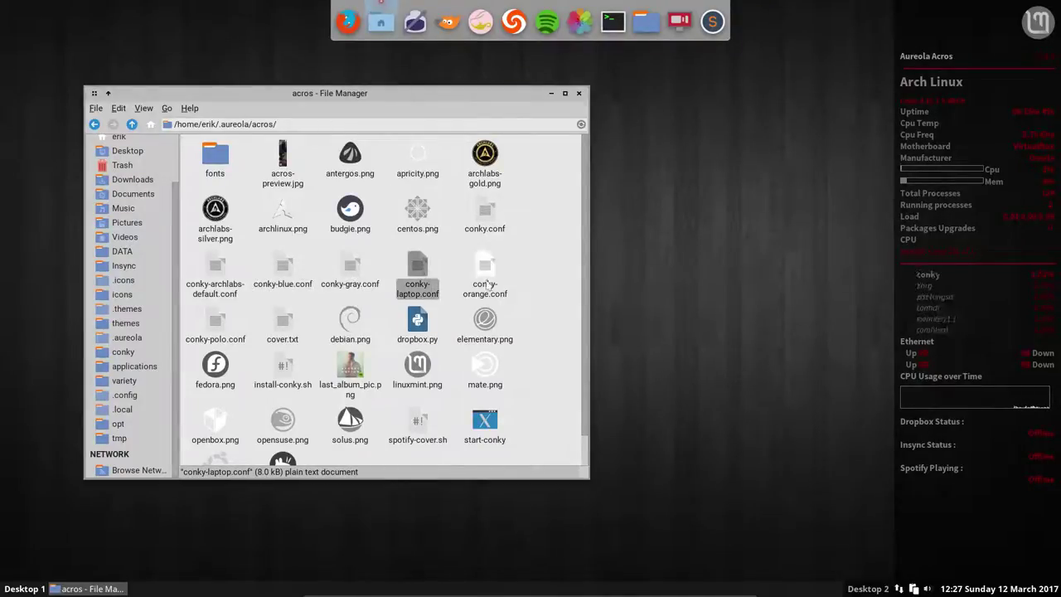
{"action": "left_click", "coordinate": [488, 282]}
{"action": "left_click", "coordinate": [221, 327]}
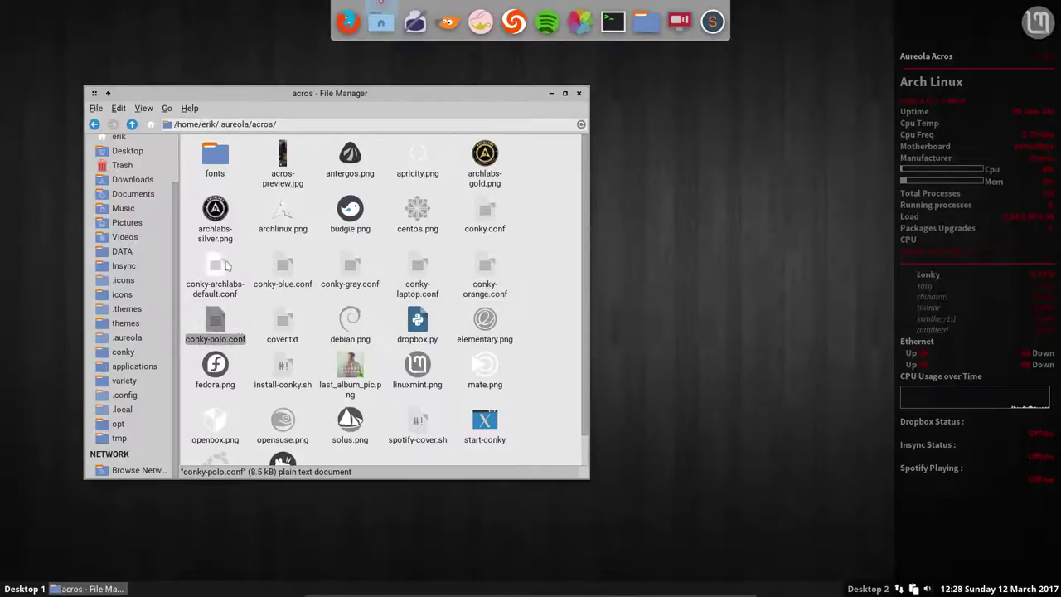
{"action": "left_click", "coordinate": [132, 123]}
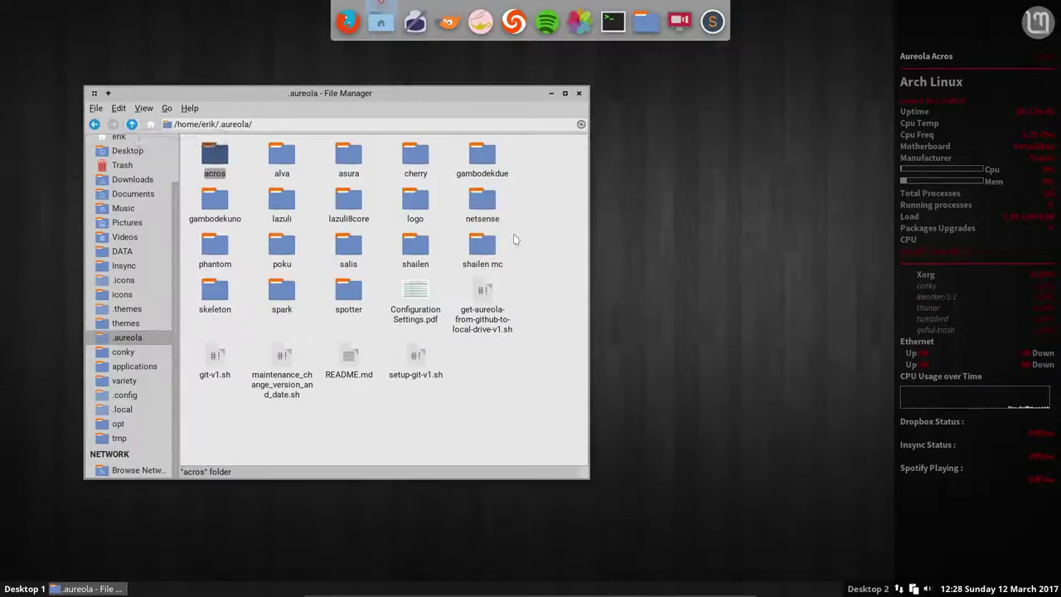
{"action": "left_click", "coordinate": [488, 292]}
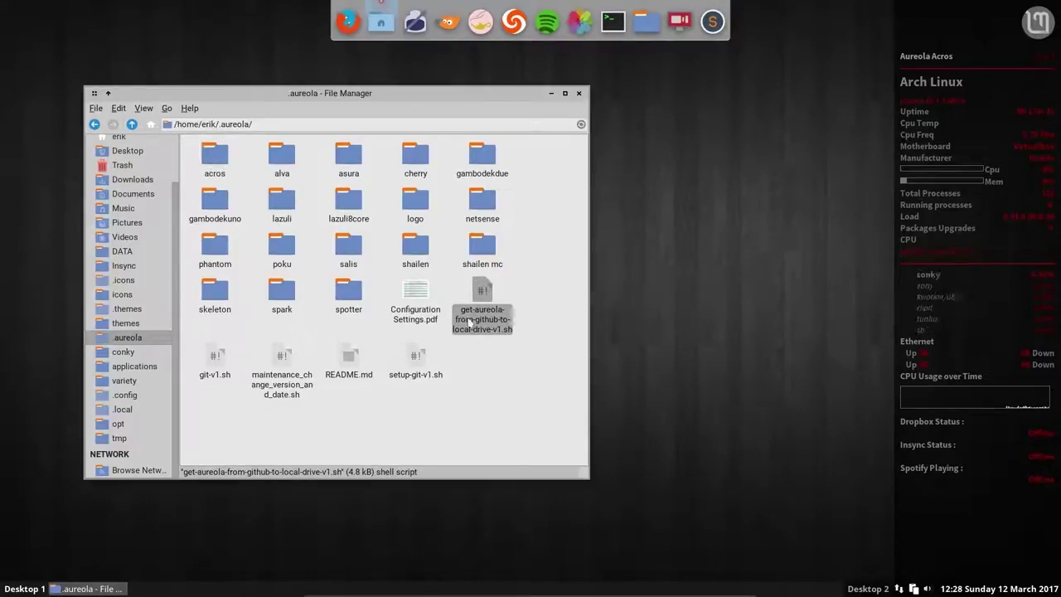
- Open a Sakura terminal in the .aureola folder via Open Terminal Here
{"action": "right_click", "coordinate": [537, 284]}
{"action": "left_click", "coordinate": [590, 331]}
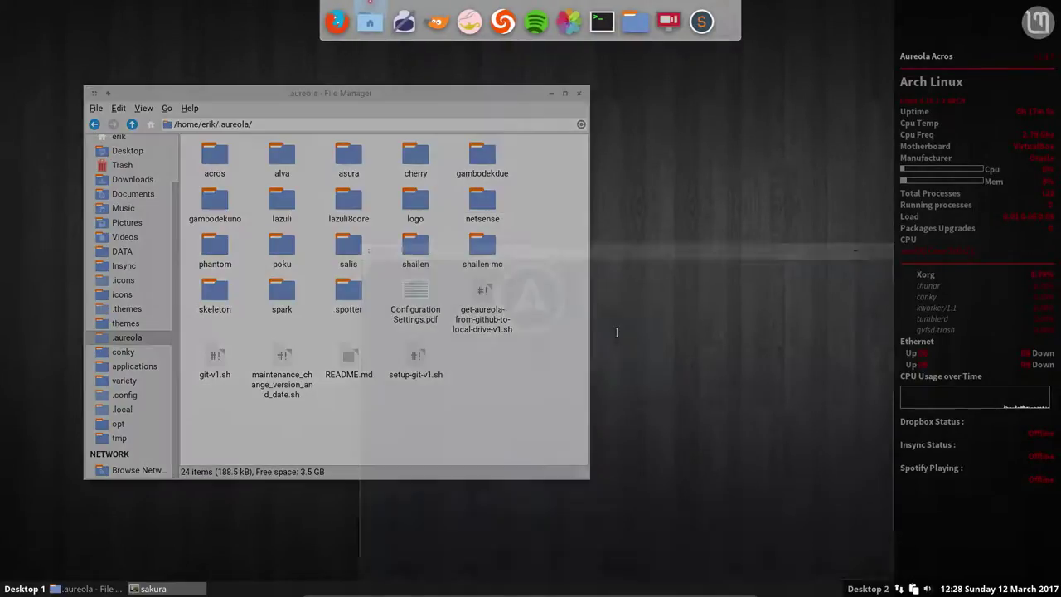
{"action": "left_click_drag", "start_coordinate": [638, 255], "coordinate": [747, 174]}
- Run get-aureola-from-github-to-local-drive-v1.sh, confirm the overwrite with y, then close the terminal
{"action": "type", "text": "./get"}
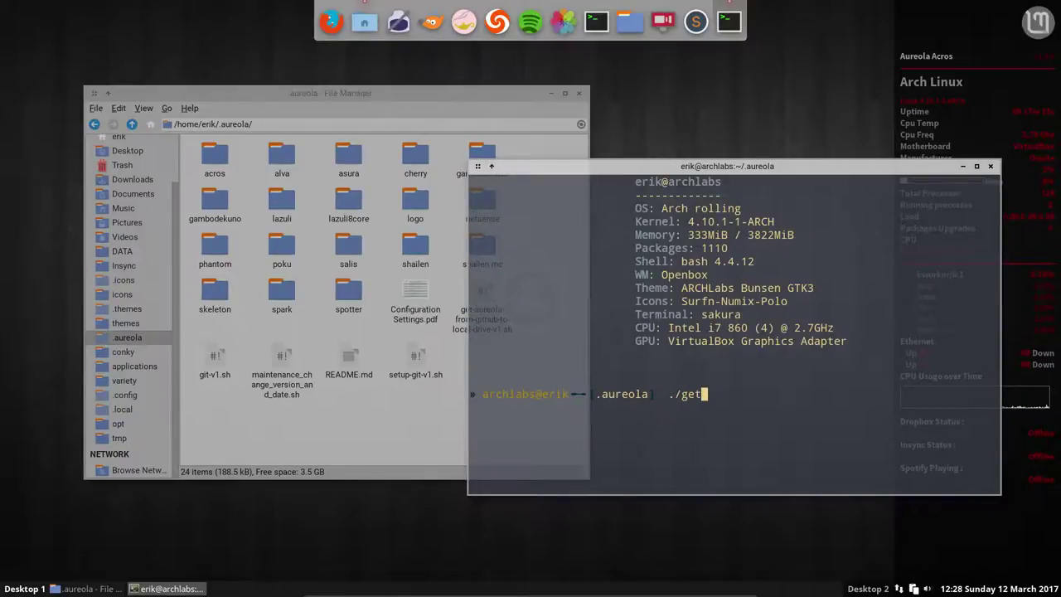
{"action": "key", "text": "Tab"}
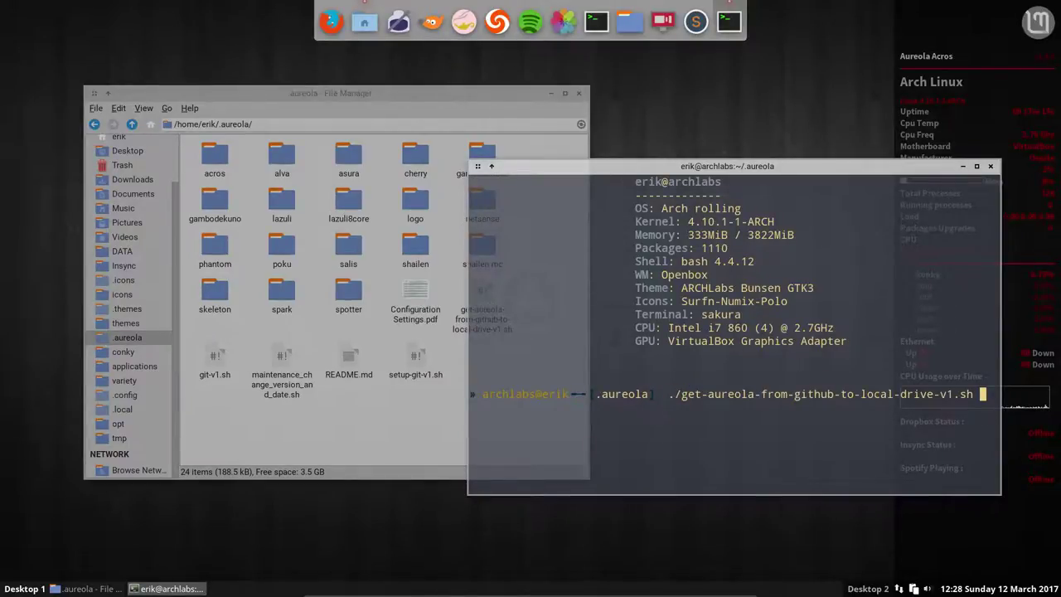
{"action": "key", "text": "Return"}
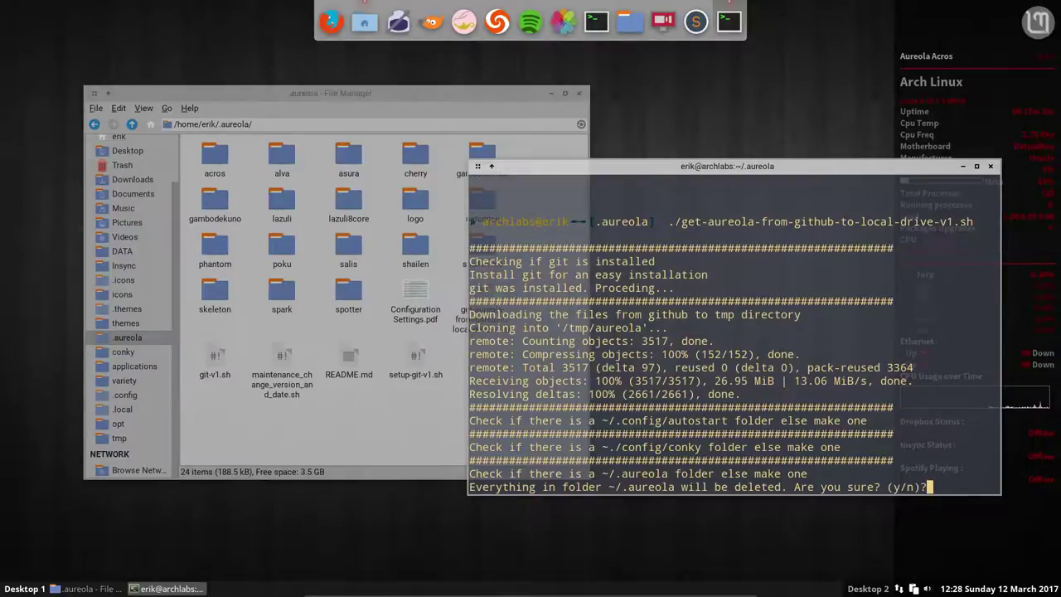
{"action": "type", "text": "y"}
{"action": "key", "text": "Return"}
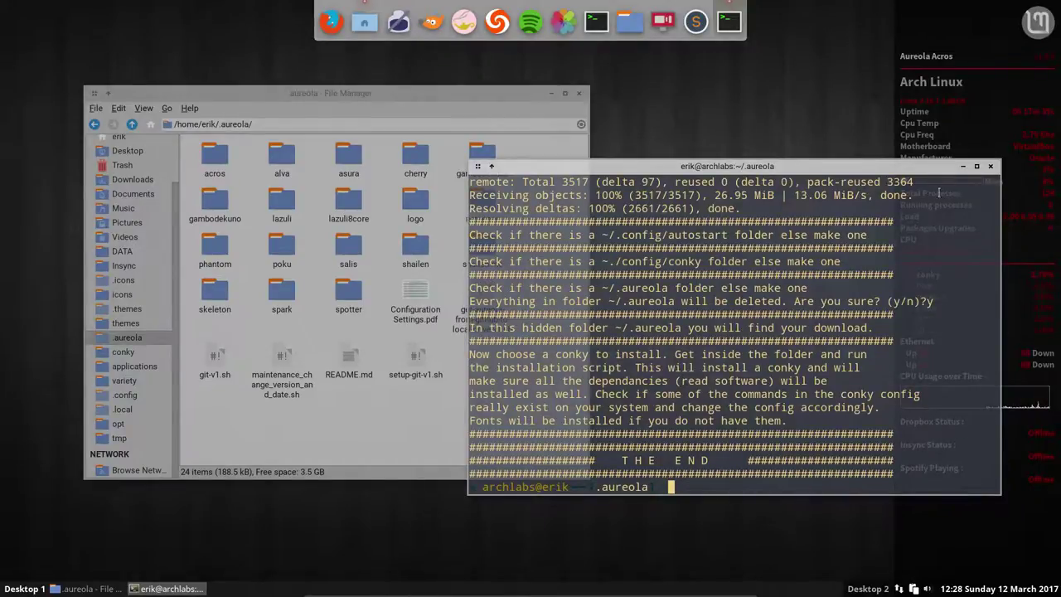
{"action": "left_click", "coordinate": [990, 166]}
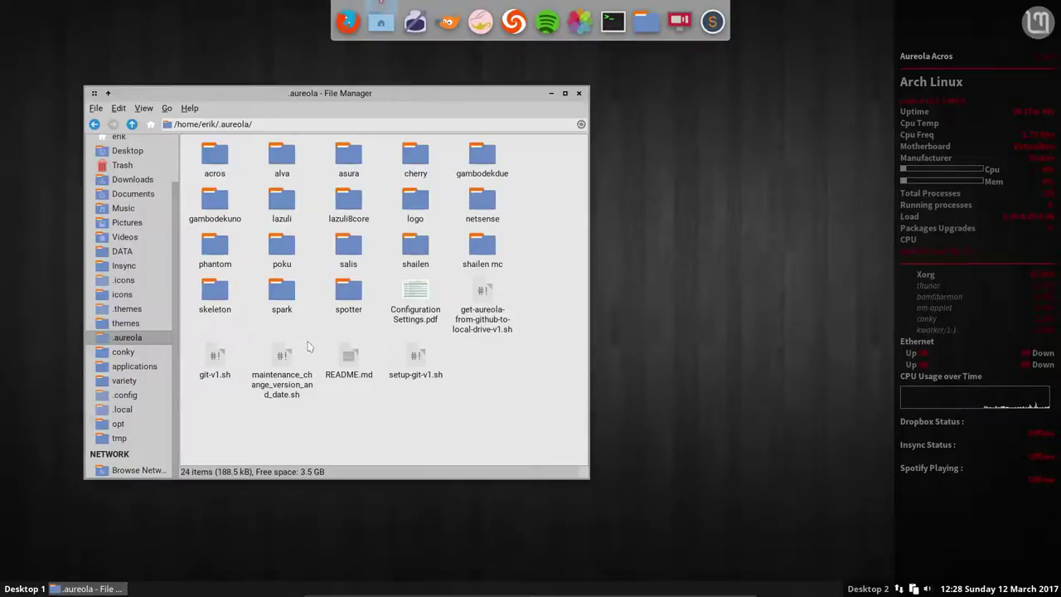
- Enter the skeleton folder and open a Sakura terminal there
{"action": "left_click", "coordinate": [282, 295]}
{"action": "double_click", "coordinate": [221, 293]}
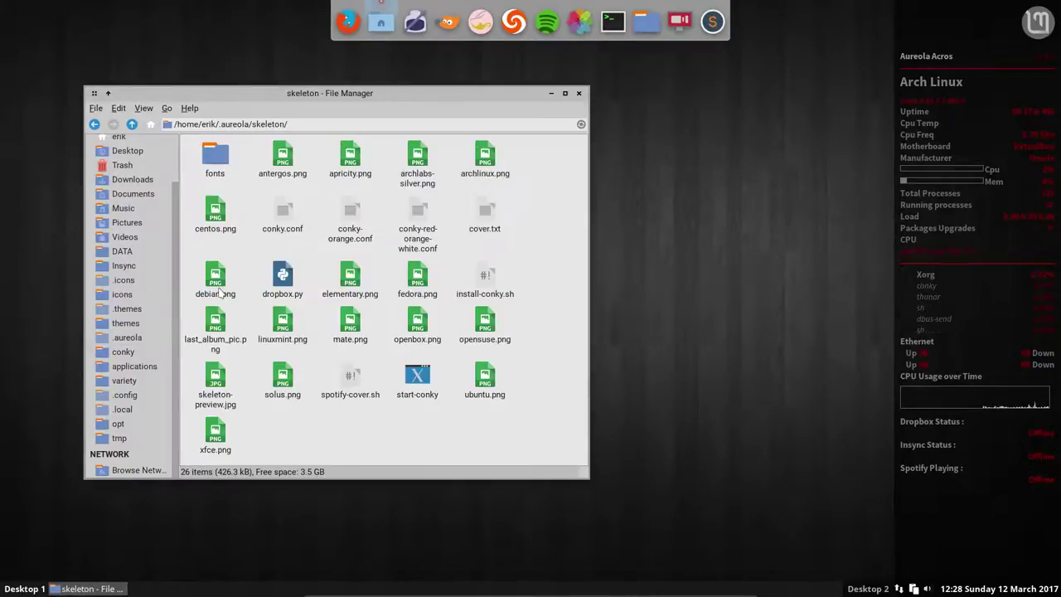
{"action": "right_click", "coordinate": [357, 429]}
{"action": "left_click", "coordinate": [414, 475]}
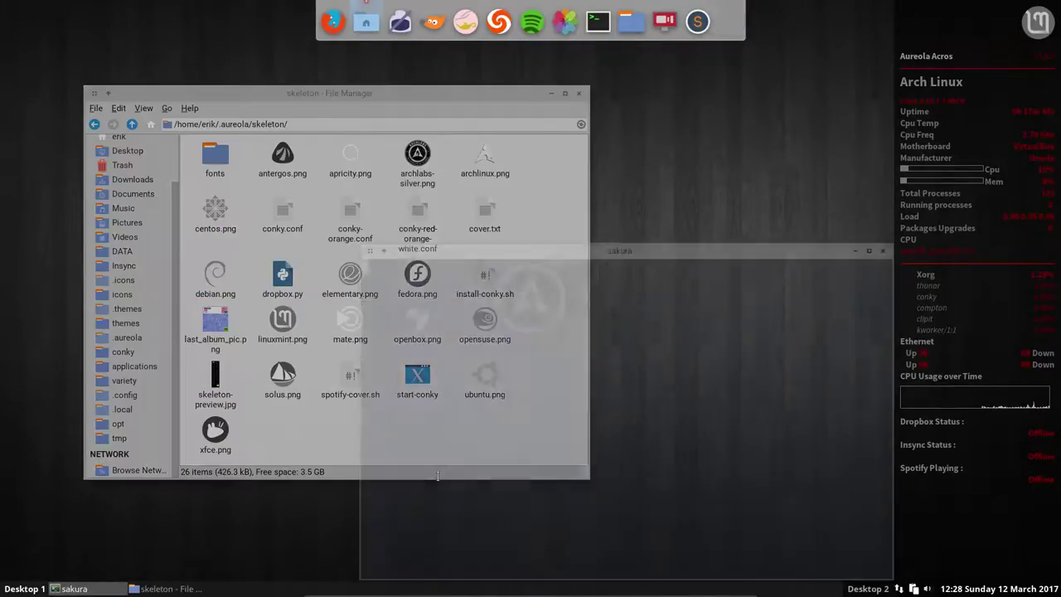
- Run the Skeleton ./install-conky.sh, confirm with y, and move the terminal aside
{"action": "type", "text": "./in"}
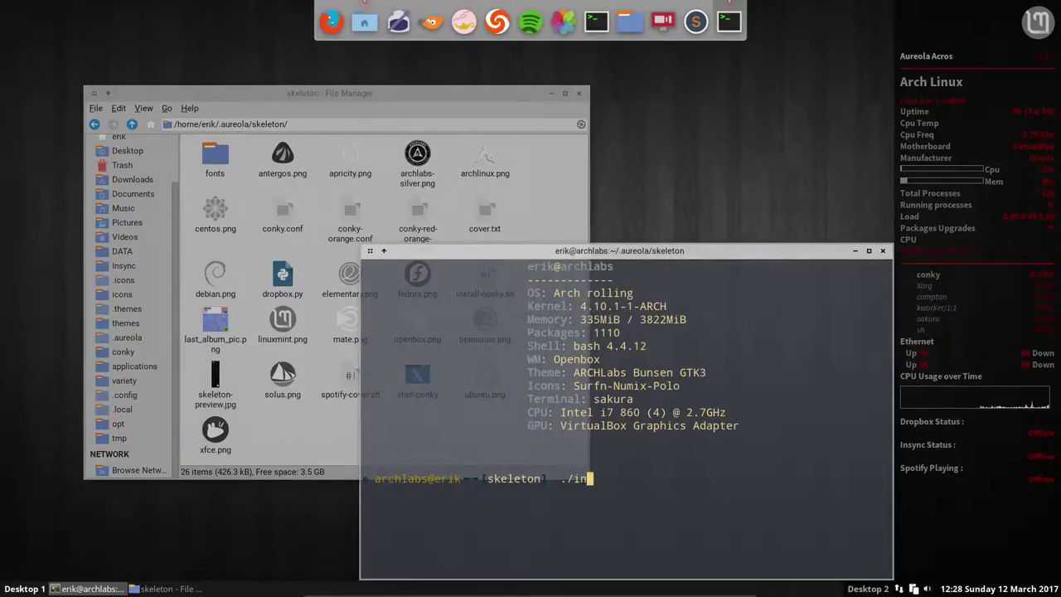
{"action": "key", "text": "Tab"}
{"action": "key", "text": "Return"}
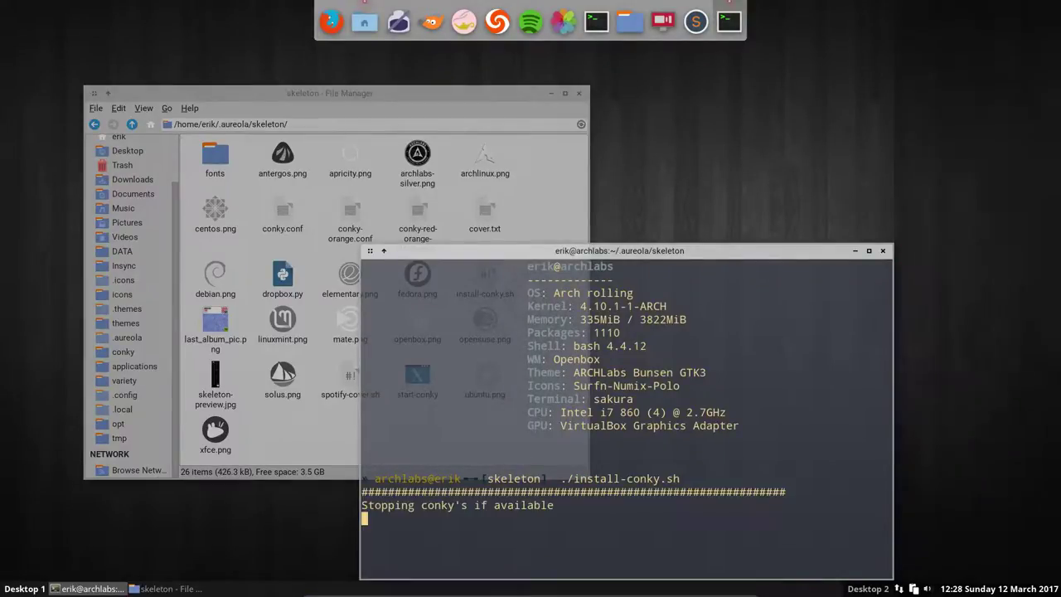
{"action": "type", "text": "y"}
{"action": "key", "text": "Return"}
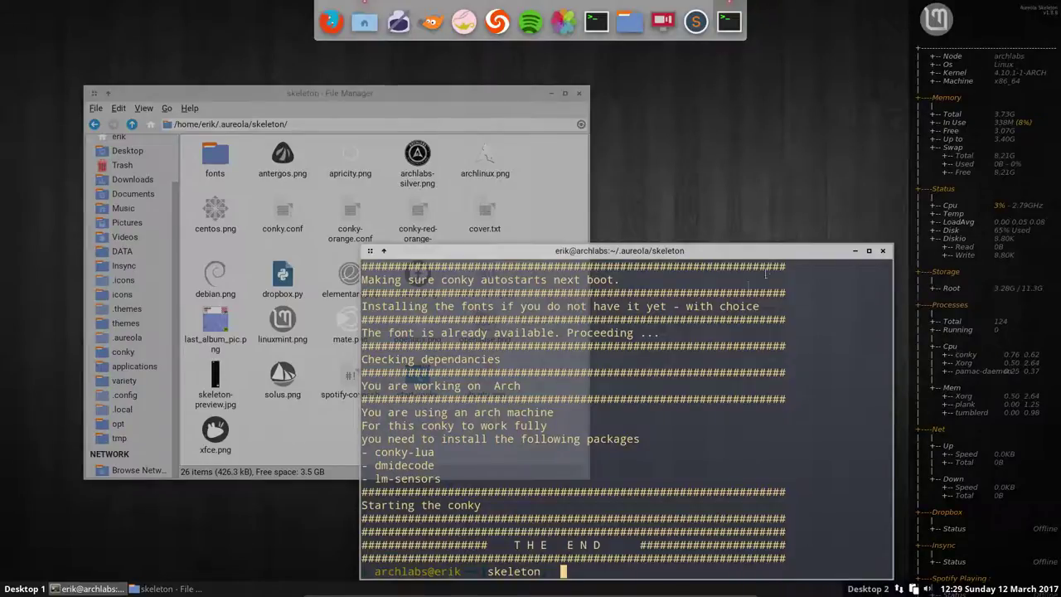
{"action": "left_click_drag", "start_coordinate": [783, 260], "coordinate": [590, 137]}
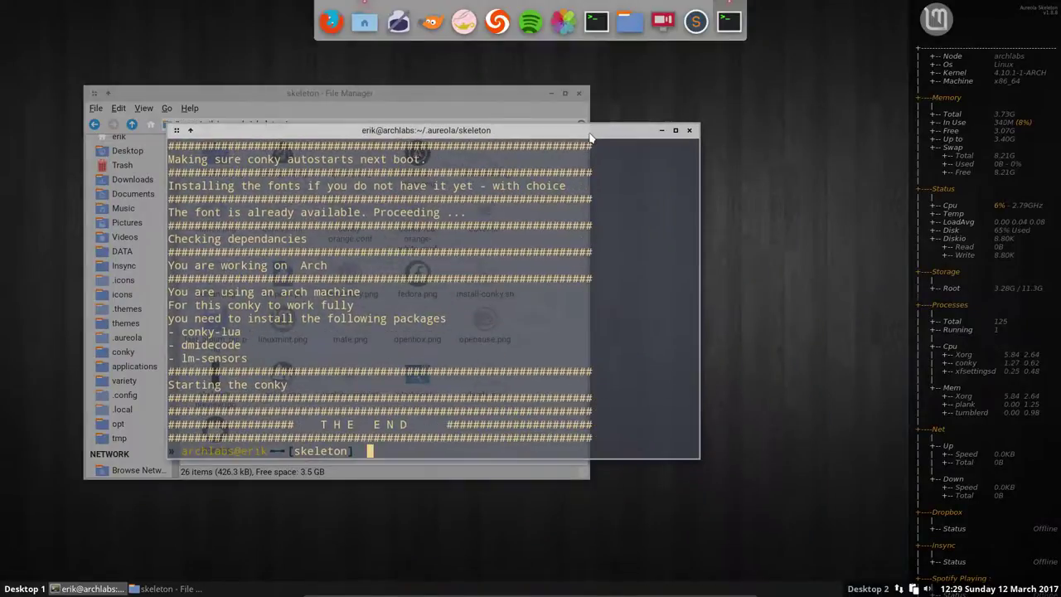
{"action": "left_click", "coordinate": [689, 130]}
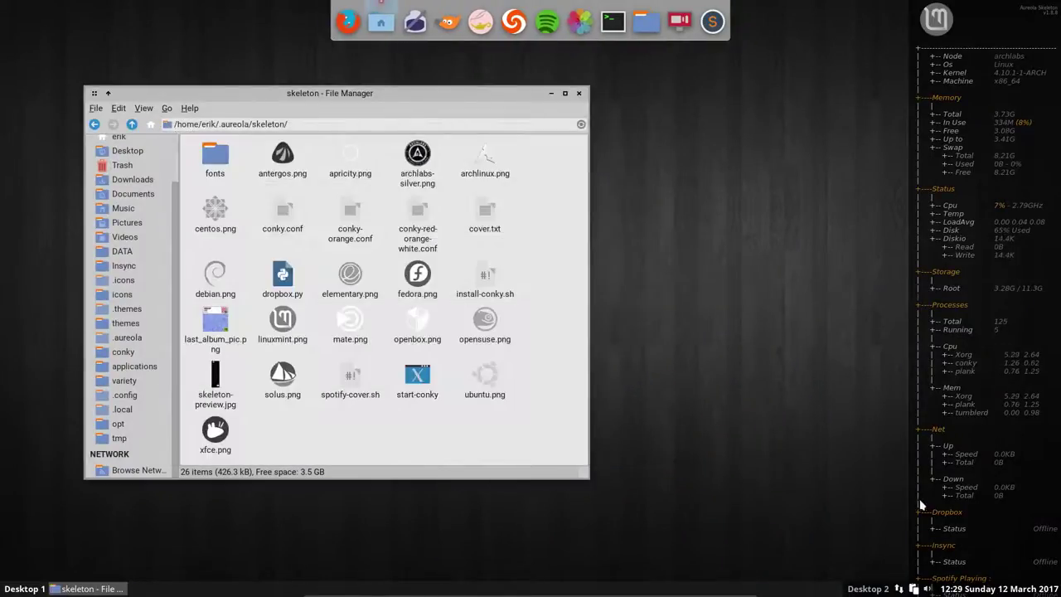